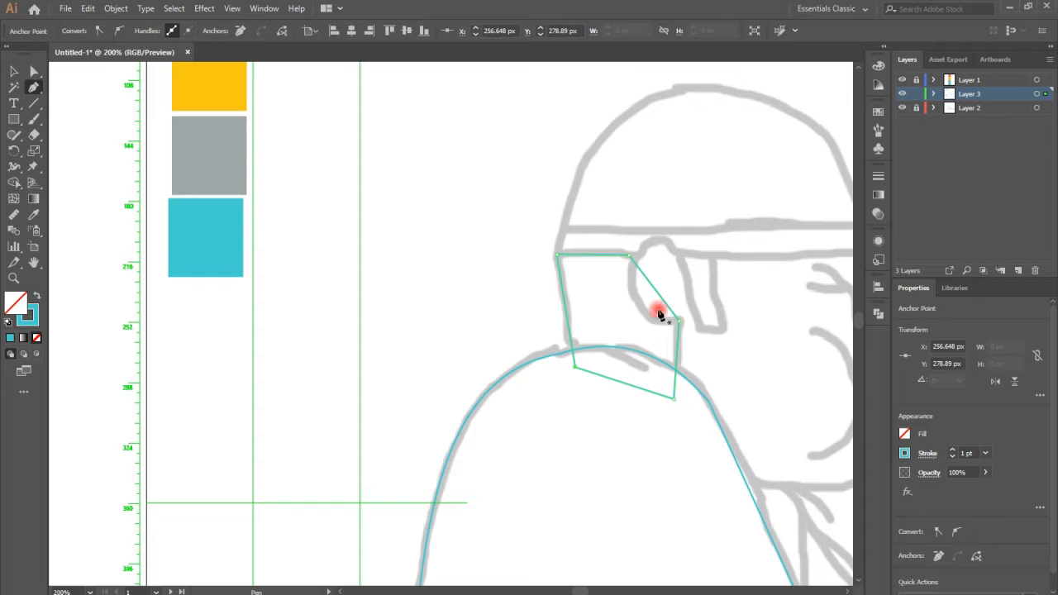
# Step: Curve the hair shape's edge around the ear and trace the cap as a closed path with an arched top
pyautogui.moveTo(640, 316); pyautogui.dragTo(644, 325)
pyautogui.click(558, 260)
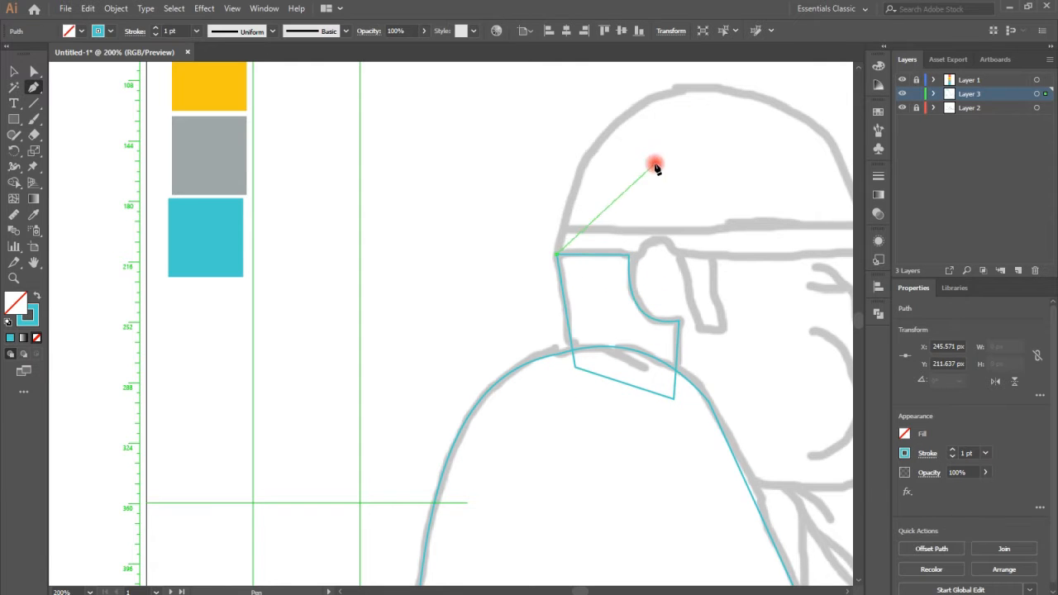
pyautogui.hscroll(5, 725, 146)
pyautogui.click(651, 264)
pyautogui.click(626, 309)
pyautogui.click(353, 292)
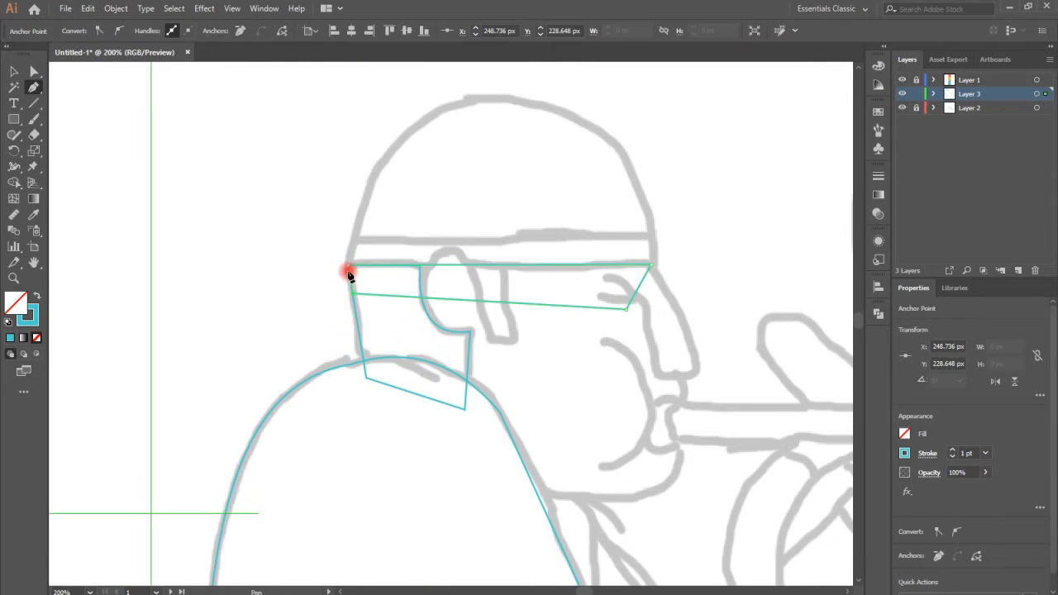
pyautogui.moveTo(506, 269); pyautogui.dragTo(496, 99)
pyautogui.scroll(3, 563, 219)
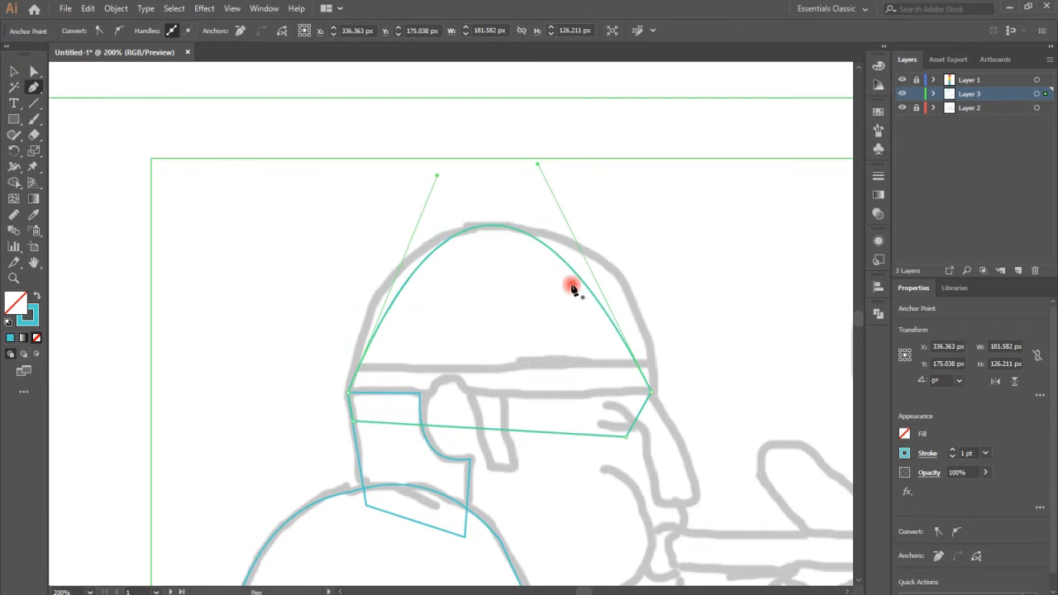
# Step: Adjust the cap dome's curve handles until the arc follows the sketched outline
pyautogui.click(35, 73)
pyautogui.moveTo(537, 164); pyautogui.dragTo(634, 169)
pyautogui.moveTo(438, 175); pyautogui.dragTo(380, 167)
pyautogui.moveTo(637, 171); pyautogui.dragTo(664, 178)
pyautogui.scroll(-1, 654, 248)
# Step: Draw a rectangle about 251 × 19 px across the base of the cap for the headband
pyautogui.press('m')
pyautogui.moveTo(285, 340); pyautogui.dragTo(707, 378)
pyautogui.scroll(-3, 513, 406)
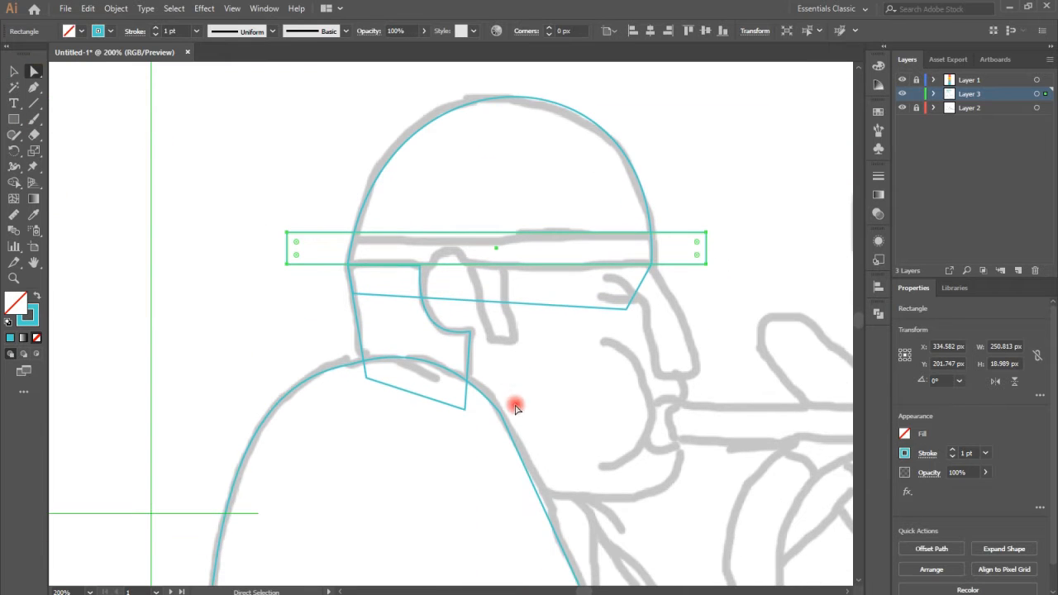
# Step: Trace the sideburn as a closed four-sided shape and the ear's upper edge as a curved line
pyautogui.press('p')
pyautogui.click(466, 250)
pyautogui.click(488, 340)
pyautogui.click(513, 338)
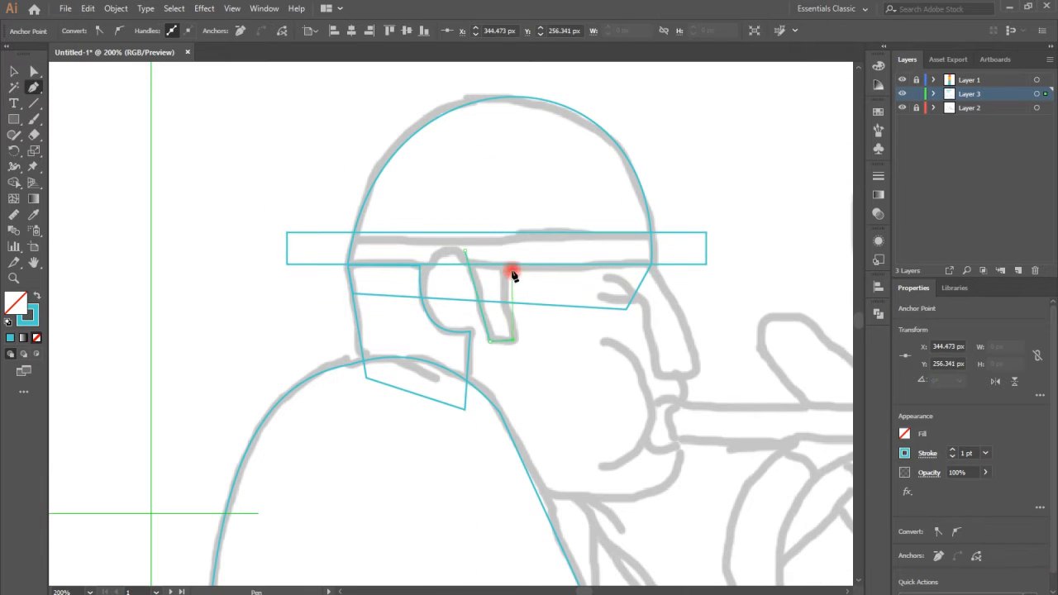
pyautogui.click(421, 303)
pyautogui.click(466, 261)
pyautogui.moveTo(449, 278); pyautogui.dragTo(437, 253)
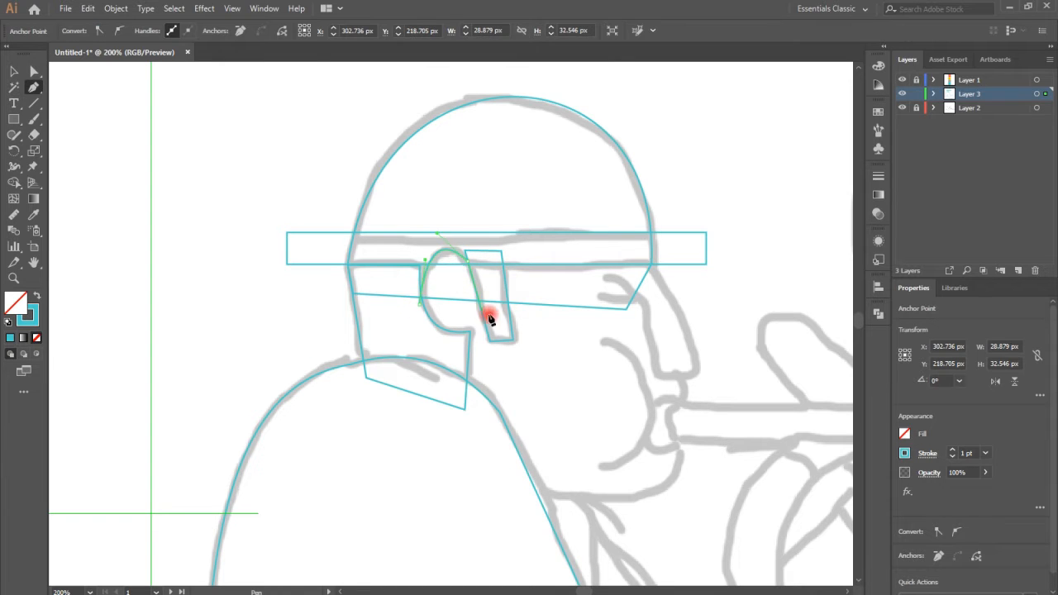
# Step: Trace the face and jaw as a closed path, curving the chin to match the sketch
pyautogui.scroll(-3, 575, 324)
pyautogui.click(510, 293)
pyautogui.click(680, 263)
pyautogui.click(680, 183)
pyautogui.scroll(1, 650, 157)
pyautogui.click(414, 355)
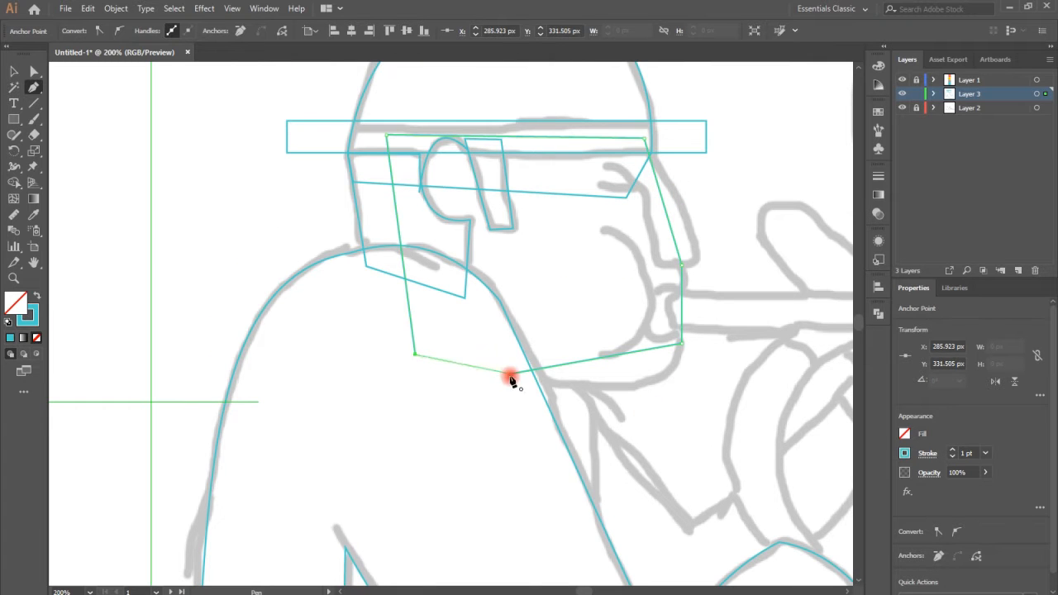
pyautogui.moveTo(624, 390); pyautogui.dragTo(649, 386)
pyautogui.scroll(2, 758, 296)
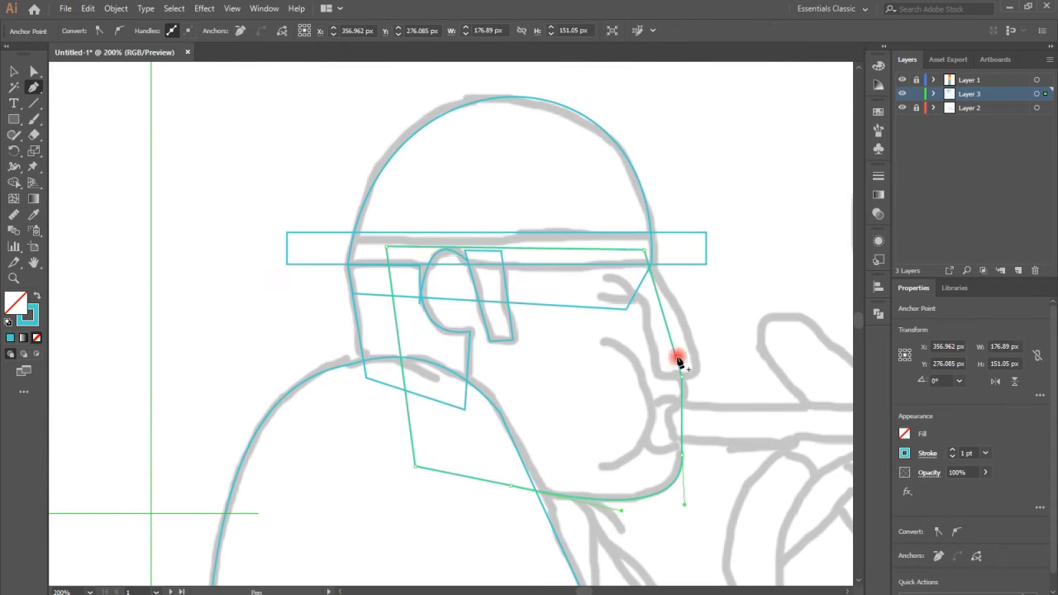
# Step: Trace the nose from the cap's brim, bending its inner edge and rounding its tip to match the sketch
pyautogui.click(645, 239)
pyautogui.click(699, 366)
pyautogui.click(655, 374)
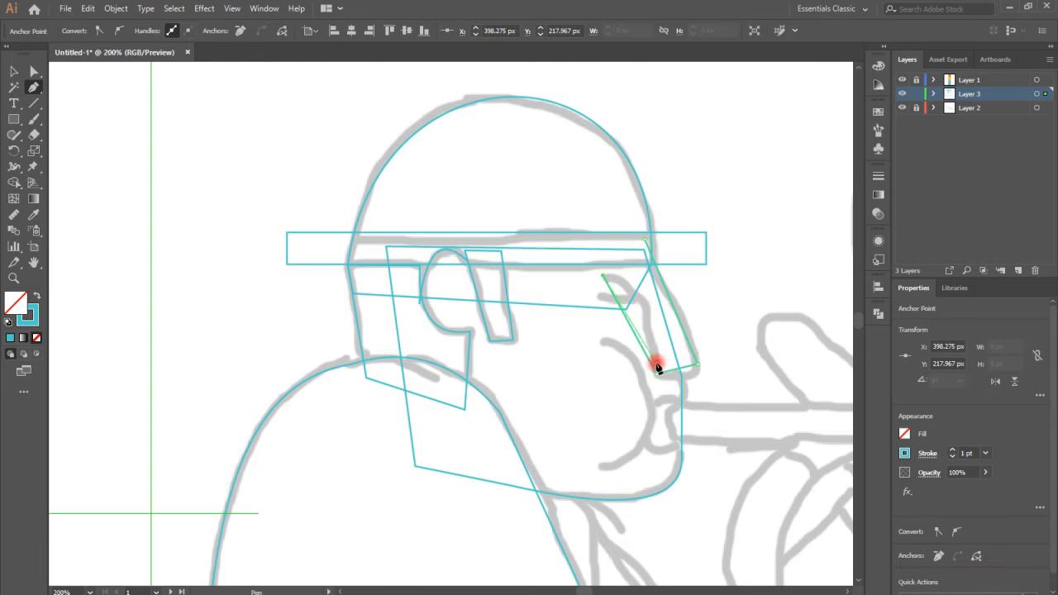
pyautogui.moveTo(634, 305); pyautogui.dragTo(643, 298)
pyautogui.moveTo(685, 375); pyautogui.dragTo(685, 380)
pyautogui.press('Escape')
# Step: Draw the lower closed-eye line as a short open path and bend it along the sketch
pyautogui.scroll(-1, 764, 330)
pyautogui.click(645, 250)
pyautogui.click(598, 244)
pyautogui.moveTo(621, 248); pyautogui.dragTo(623, 255)
pyautogui.press('Escape')
# Step: Trace the puffed cheek as an open line bowed toward the mouth
pyautogui.click(604, 293)
pyautogui.click(603, 417)
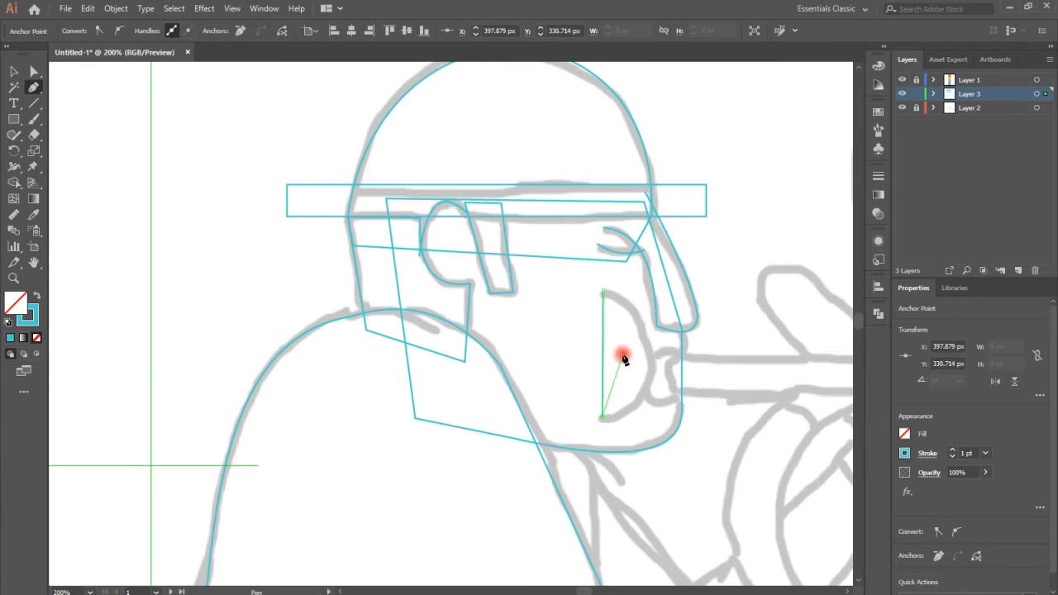
pyautogui.moveTo(648, 370); pyautogui.dragTo(649, 372)
# Step: Trace the triangular area beside the near sleeve's hem with a closed four-sided path
pyautogui.scroll(-8, 683, 472)
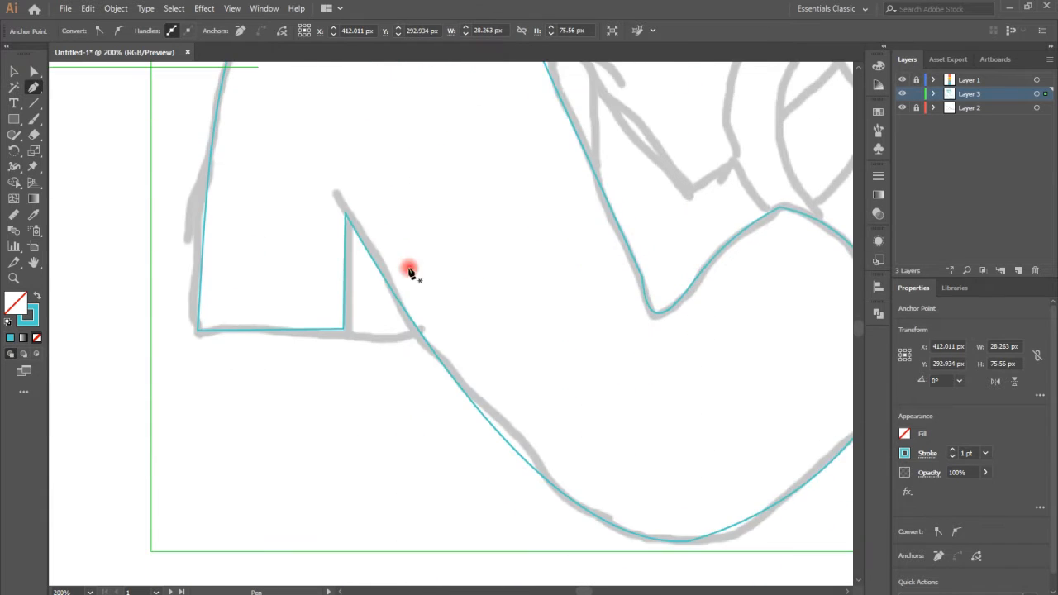
pyautogui.click(335, 194)
pyautogui.click(331, 328)
pyautogui.click(433, 327)
pyautogui.click(385, 174)
pyautogui.click(335, 195)
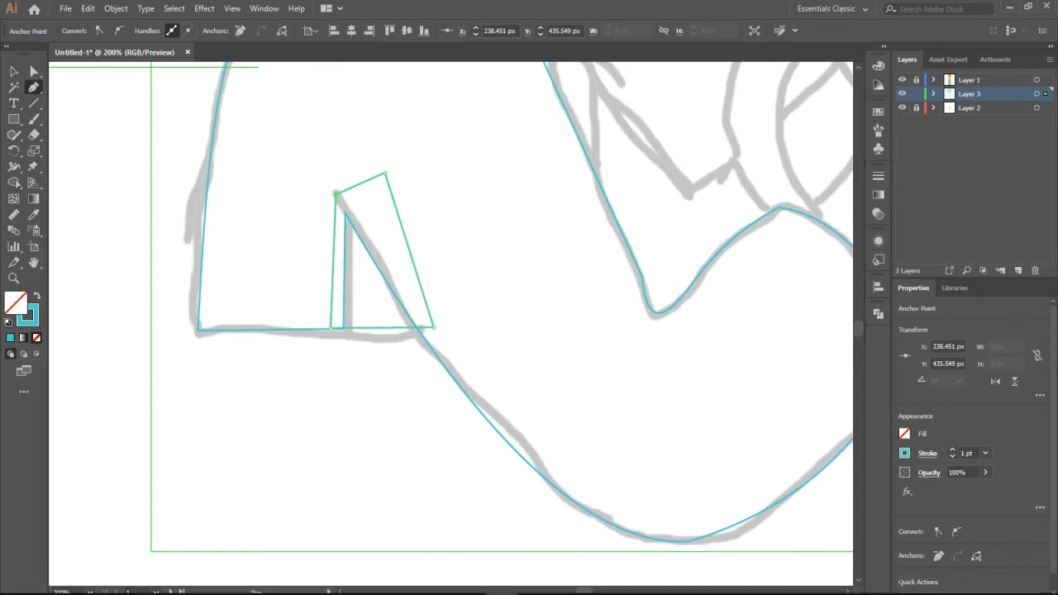
# Step: Trace the far arm and chest area below the chin as a closed angular shape extending behind the body
pyautogui.moveTo(635, 372); pyautogui.dragTo(337, 521)
pyautogui.click(259, 153)
pyautogui.click(391, 339)
pyautogui.click(594, 256)
pyautogui.click(506, 479)
pyautogui.click(305, 482)
pyautogui.click(214, 212)
# Step: Draw a four-sided closed shape over the far wrist, starting at the sleeve's end
pyautogui.click(538, 219)
pyautogui.click(571, 172)
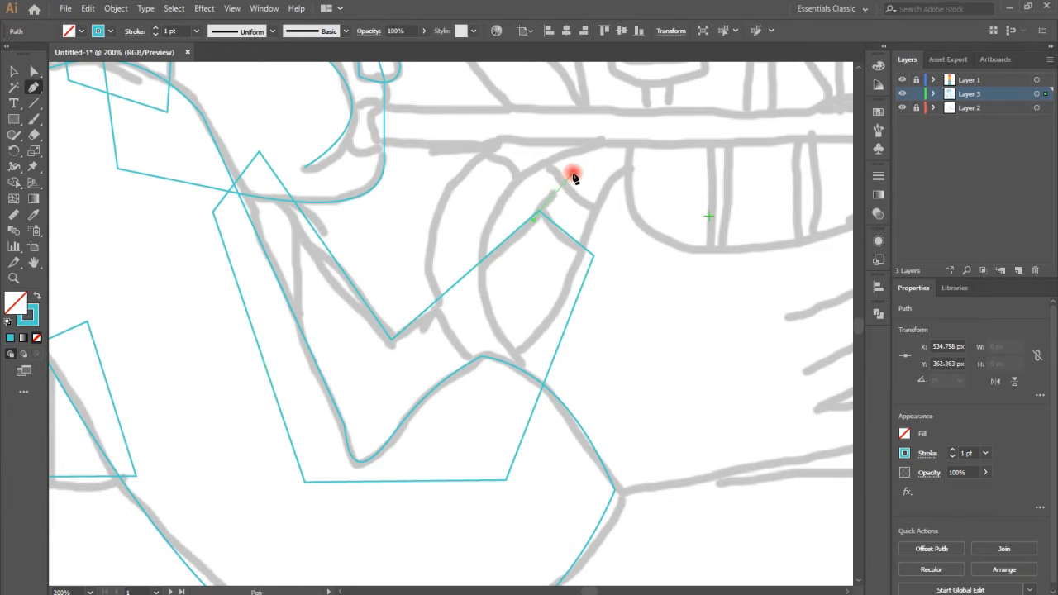
pyautogui.click(641, 240)
pyautogui.click(592, 306)
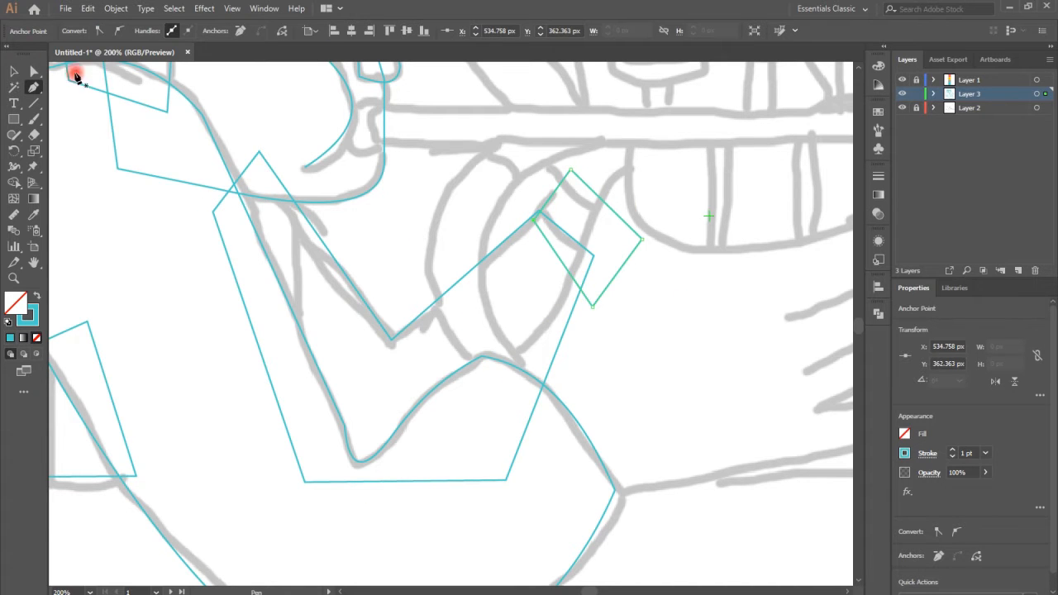
# Step: Add an anchor point to the far sleeve's wrist edge, move it onto the sketch and round its corner by about 20 px
pyautogui.click(542, 230)
pyautogui.press('a')
pyautogui.click(565, 234)
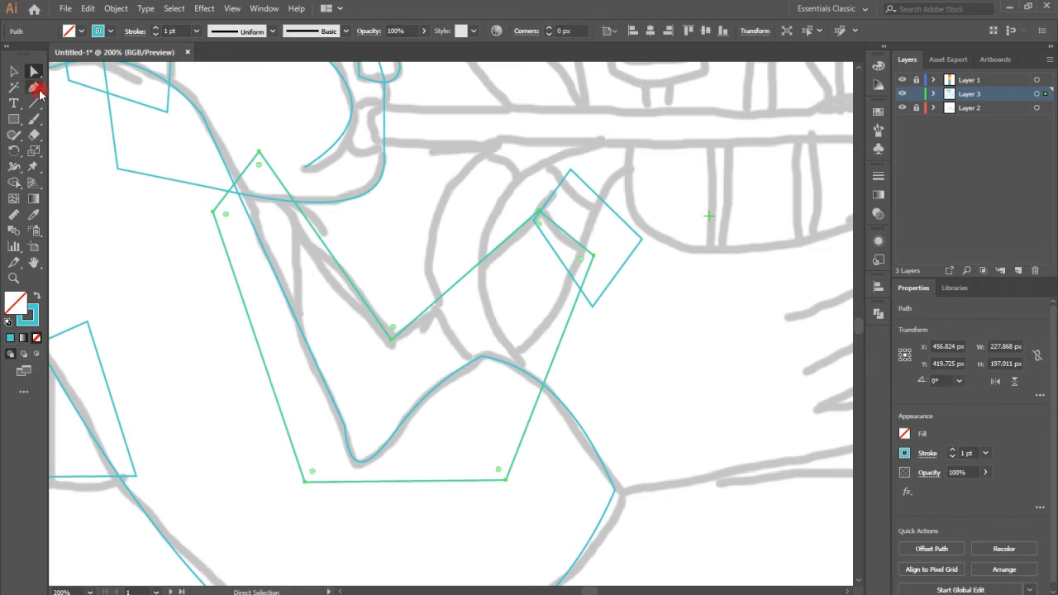
pyautogui.moveTo(34, 87); pyautogui.dragTo(91, 108)
pyautogui.click(563, 231)
pyautogui.moveTo(560, 238); pyautogui.dragTo(579, 221)
pyautogui.click(647, 284)
pyautogui.click(564, 240)
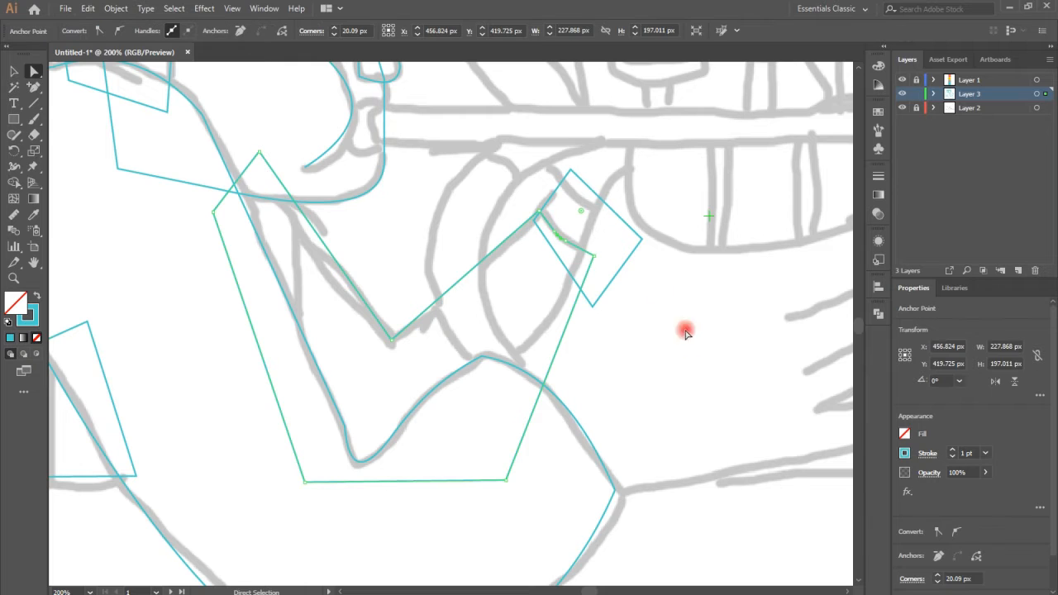
# Step: Trace the near hand and forearm as a closed shape, rounding the fingertips and thumb to follow the sketch
pyautogui.scroll(-2, 558, 187)
pyautogui.moveTo(34, 86); pyautogui.dragTo(67, 91)
pyautogui.click(495, 354)
pyautogui.click(629, 132)
pyautogui.moveTo(827, 220); pyautogui.dragTo(554, 211)
pyautogui.click(616, 155)
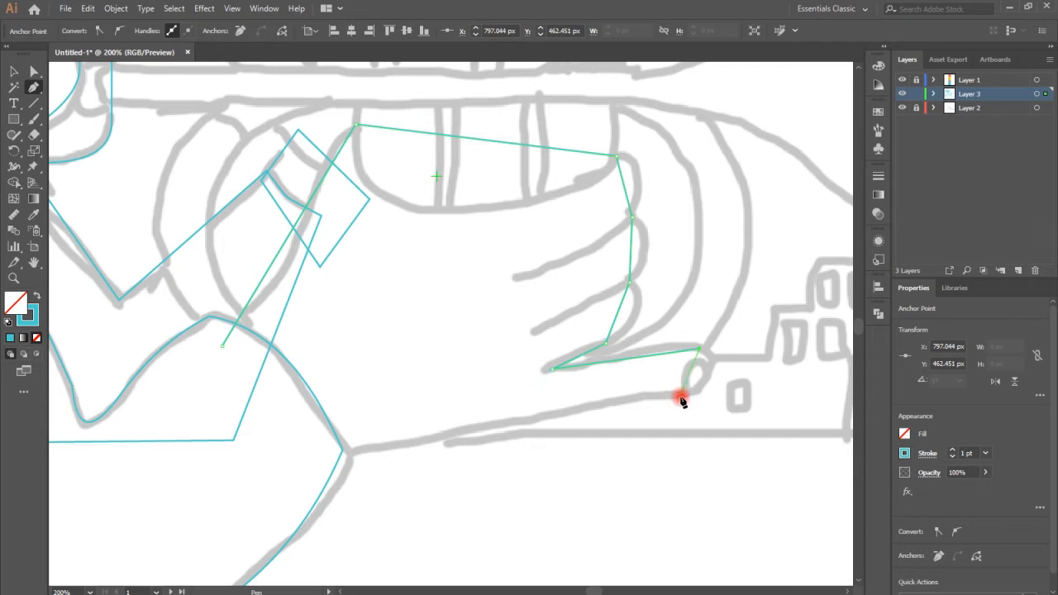
pyautogui.click(316, 455)
pyautogui.click(222, 345)
pyautogui.moveTo(637, 172); pyautogui.dragTo(641, 171)
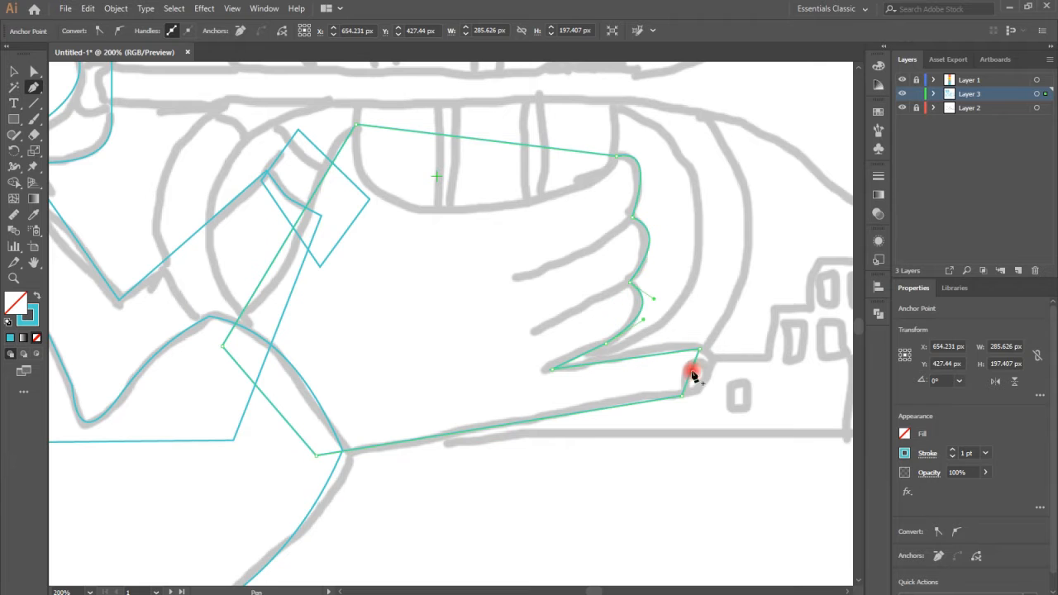
pyautogui.scroll(-2, 579, 330)
# Step: Draw the two crease lines between the near hand's fingers and bend them along the sketch
pyautogui.click(529, 286)
pyautogui.click(631, 235)
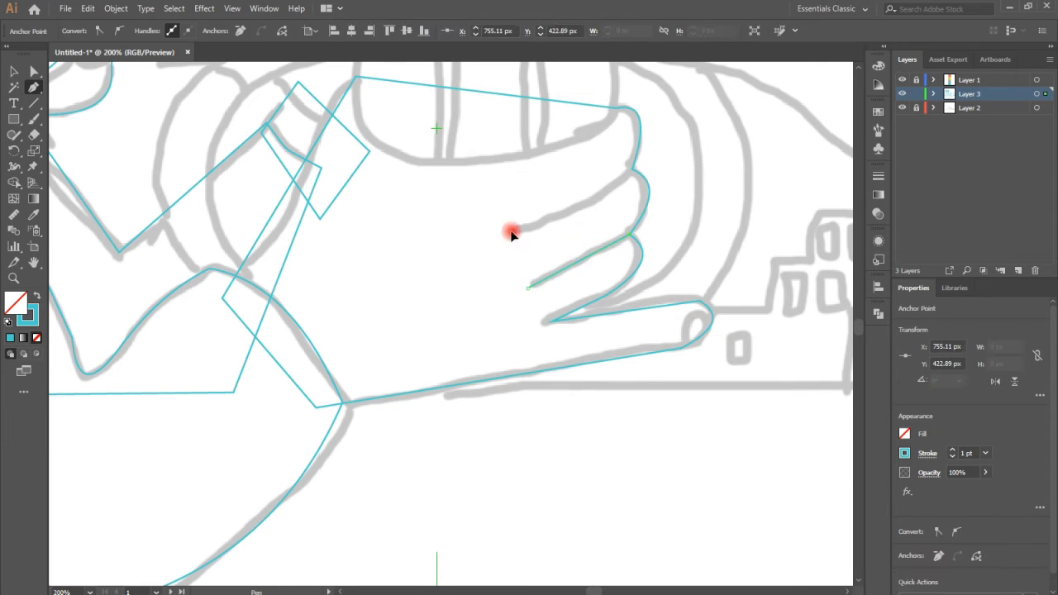
pyautogui.click(512, 232)
pyautogui.click(631, 171)
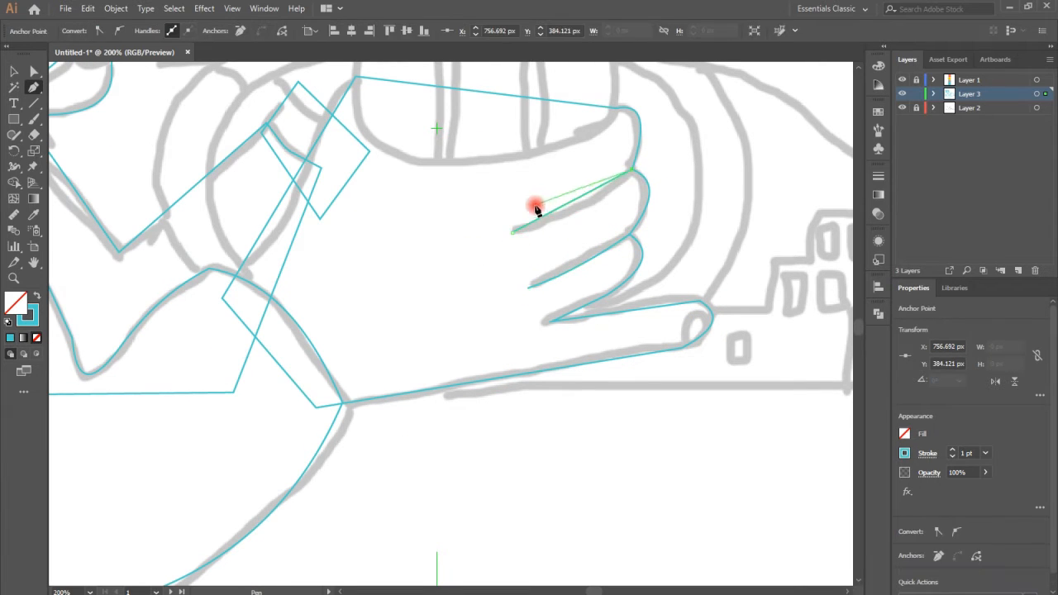
pyautogui.moveTo(571, 206); pyautogui.dragTo(573, 213)
# Step: Add an anchor point to the thumb's lower edge, move it onto the sketch and convert it to smooth
pyautogui.moveTo(34, 87); pyautogui.dragTo(90, 122)
pyautogui.click(635, 364)
pyautogui.moveTo(629, 357); pyautogui.dragTo(628, 353)
pyautogui.click(119, 31)
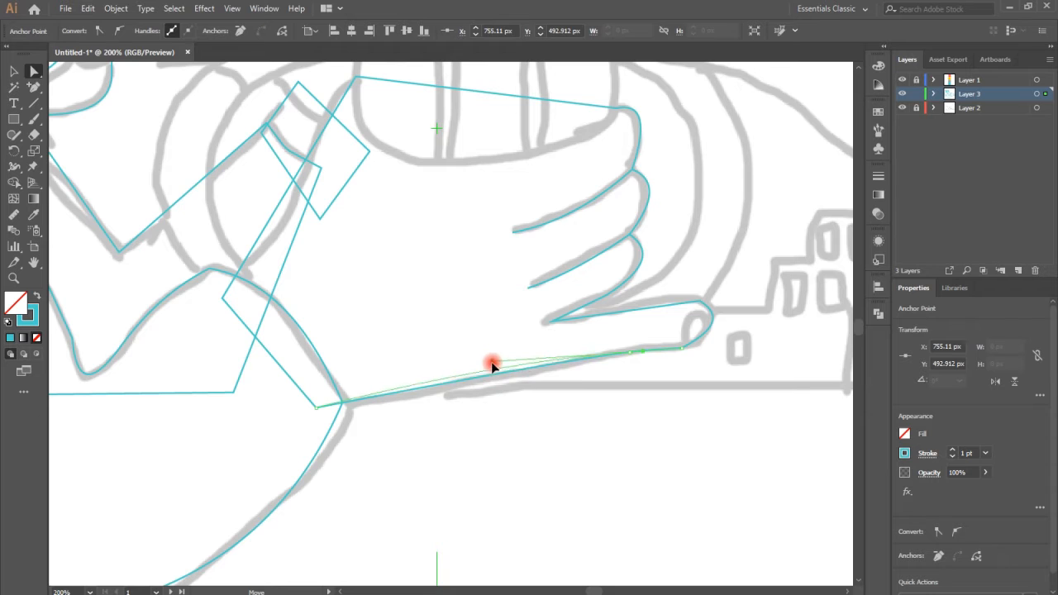
# Step: Add a smooth anchor point to the hand's top edge and curve that edge down beneath the valve casings
pyautogui.scroll(8, 749, 347)
pyautogui.click(481, 396)
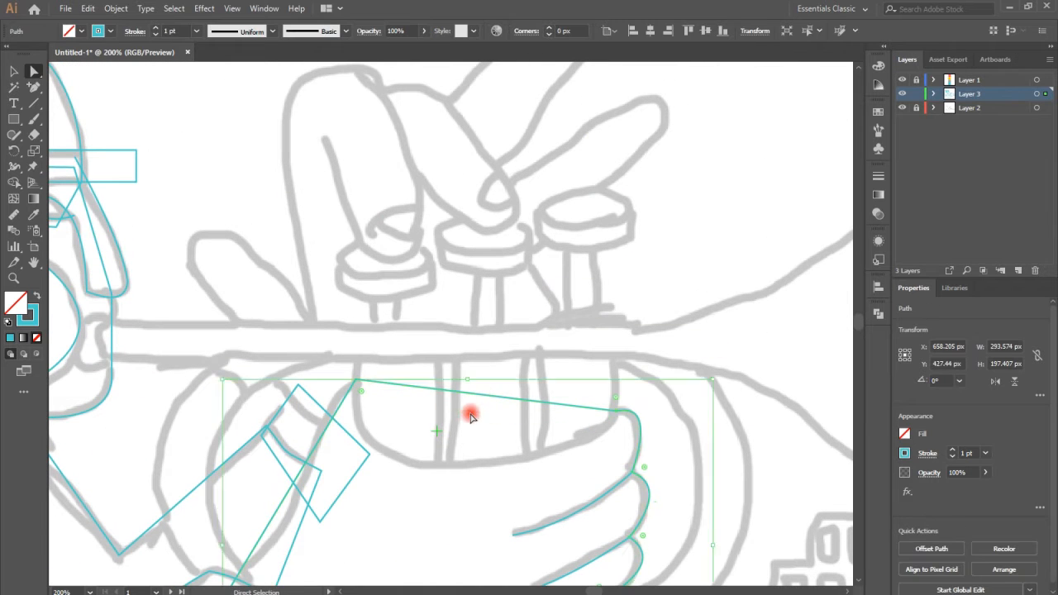
pyautogui.click(34, 87)
pyautogui.click(482, 395)
pyautogui.moveTo(459, 467); pyautogui.dragTo(404, 460)
pyautogui.click(119, 30)
pyautogui.moveTo(475, 476); pyautogui.dragTo(593, 456)
pyautogui.moveTo(382, 457); pyautogui.dragTo(351, 444)
# Step: Draw a rectangle about 75 px tall over the first valve casing and duplicate it across the other two casings
pyautogui.scroll(-2, 578, 414)
pyautogui.click(14, 119)
pyautogui.moveTo(358, 268); pyautogui.dragTo(438, 393)
pyautogui.click(14, 71)
pyautogui.moveTo(439, 312); pyautogui.dragTo(530, 320)
pyautogui.hotkey('ctrl', 'd')
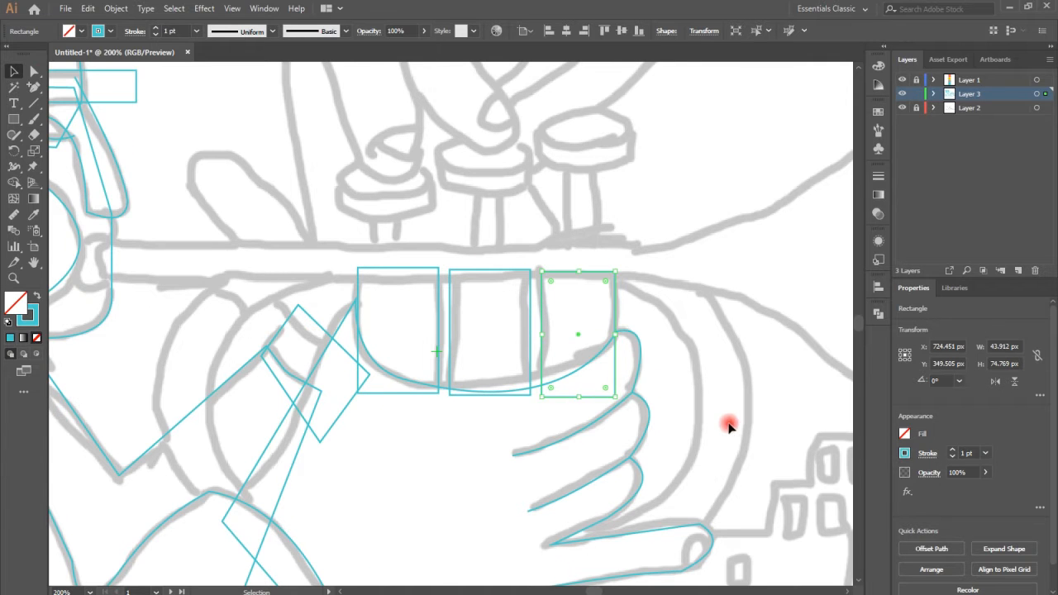
# Step: Trace the trumpet's tubing bend behind the fingers as a closed shape with curved inner and outer edges
pyautogui.scroll(-2, 729, 425)
pyautogui.click(33, 88)
pyautogui.click(82, 92)
pyautogui.click(594, 197)
pyautogui.moveTo(526, 483); pyautogui.dragTo(193, 503)
pyautogui.moveTo(525, 393); pyautogui.dragTo(711, 384)
pyautogui.click(691, 108)
pyautogui.click(595, 104)
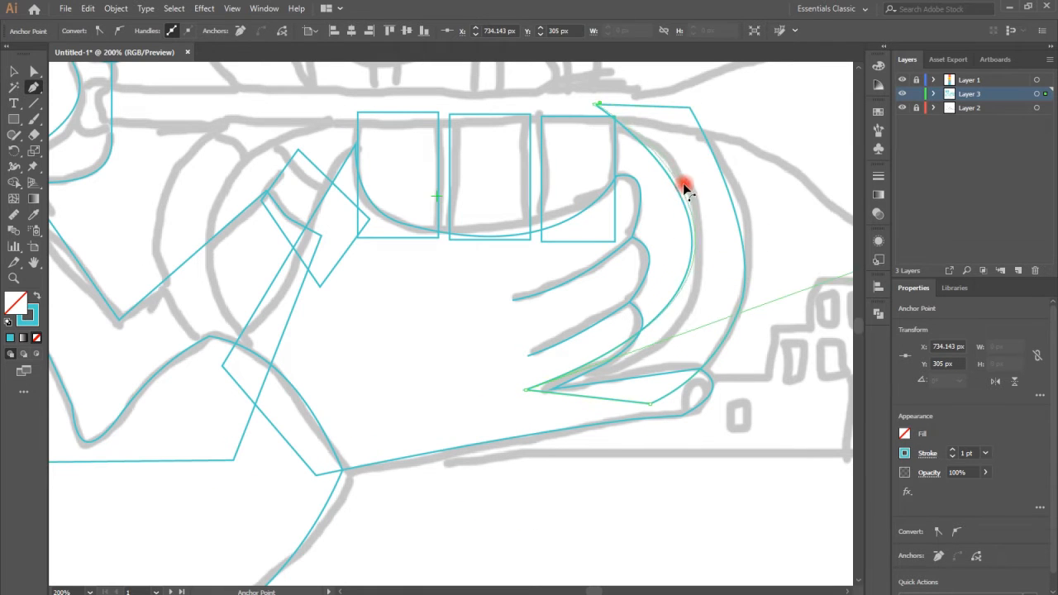
pyautogui.moveTo(680, 190); pyautogui.dragTo(691, 190)
pyautogui.moveTo(662, 328); pyautogui.dragTo(654, 347)
pyautogui.moveTo(758, 364); pyautogui.dragTo(601, 358)
pyautogui.moveTo(569, 447); pyautogui.dragTo(566, 526)
# Step: Trace the tubing bend near the far wrist as a closed shape with curved inner and outer edges
pyautogui.moveTo(307, 331); pyautogui.dragTo(632, 306)
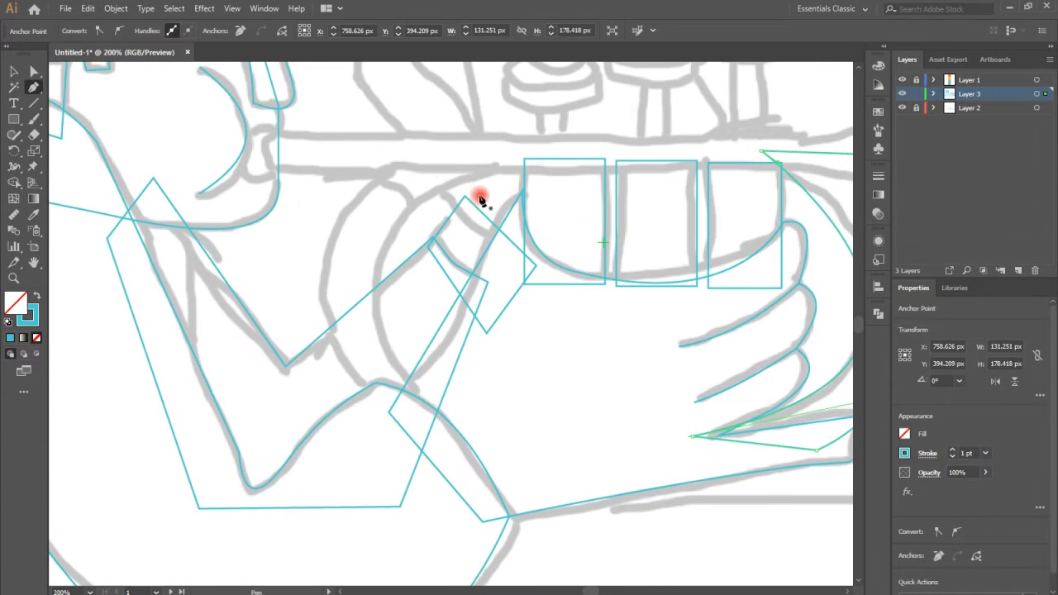
pyautogui.click(405, 151)
pyautogui.moveTo(374, 395); pyautogui.dragTo(489, 540)
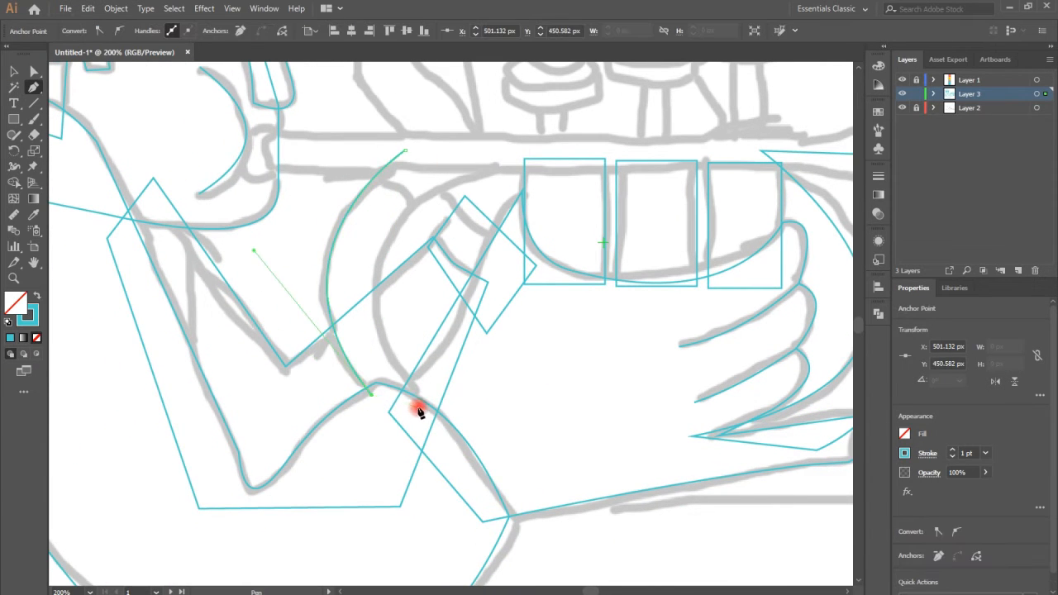
pyautogui.scroll(1, 662, 99)
pyautogui.moveTo(499, 158); pyautogui.dragTo(724, 130)
pyautogui.click(498, 235)
pyautogui.click(405, 230)
# Step: Draw the short curved line across the tubing bend by the far wrist, and outline the lips as a rounded closed shape
pyautogui.click(357, 260)
pyautogui.moveTo(432, 315); pyautogui.dragTo(449, 336)
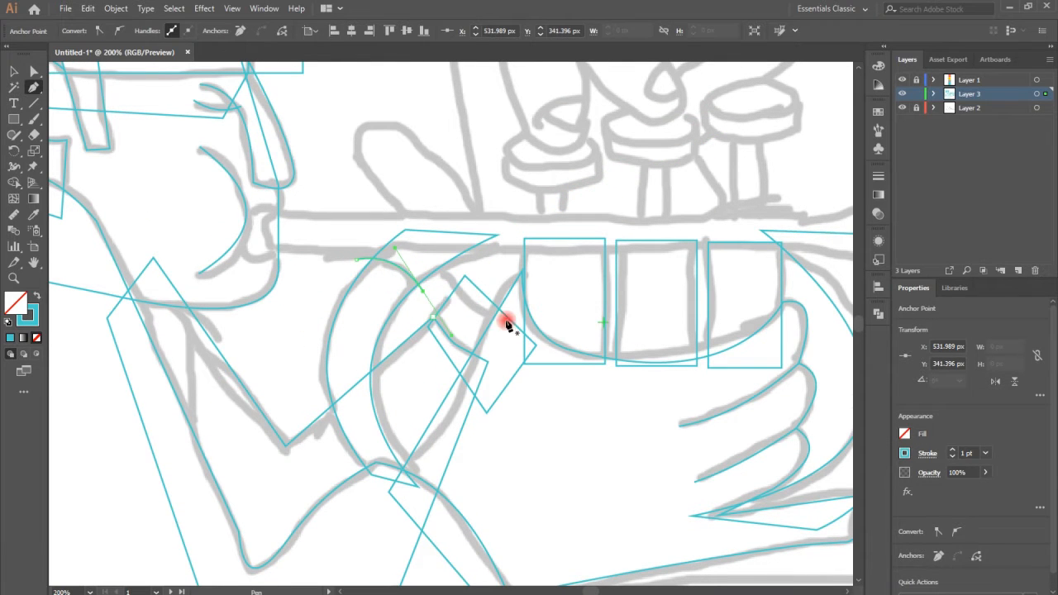
pyautogui.click(268, 207)
pyautogui.moveTo(221, 215); pyautogui.dragTo(216, 239)
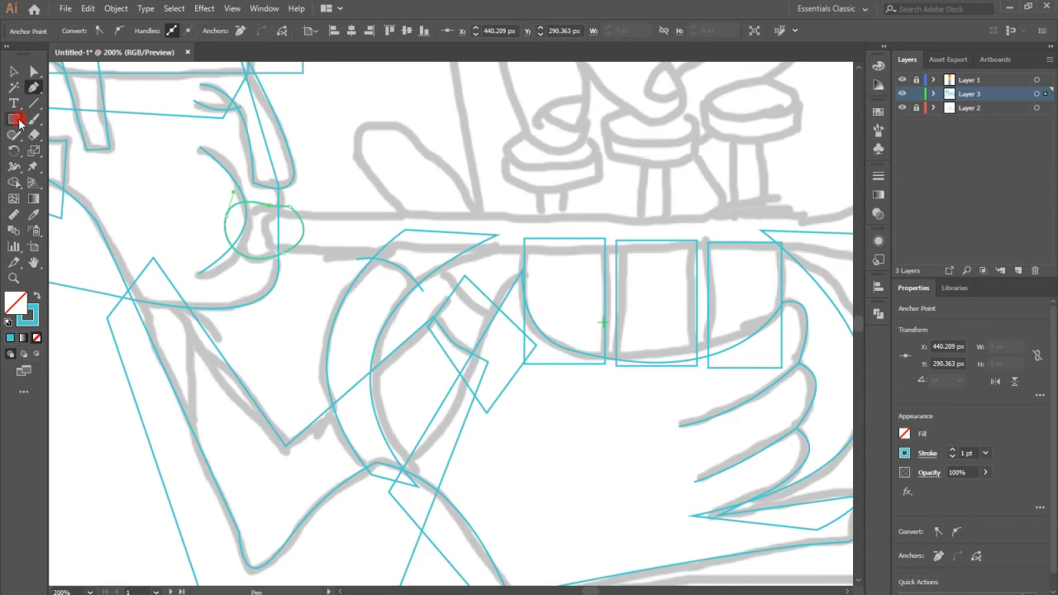
# Step: Draw the trumpet's main tube as a rectangle about 345 × 19 px, round its ends and shift it toward the mouth
pyautogui.moveTo(269, 218)
pyautogui.mouseDown()
pyautogui.moveTo(860, 260)
pyautogui.moveTo(734, 246)
pyautogui.mouseUp()
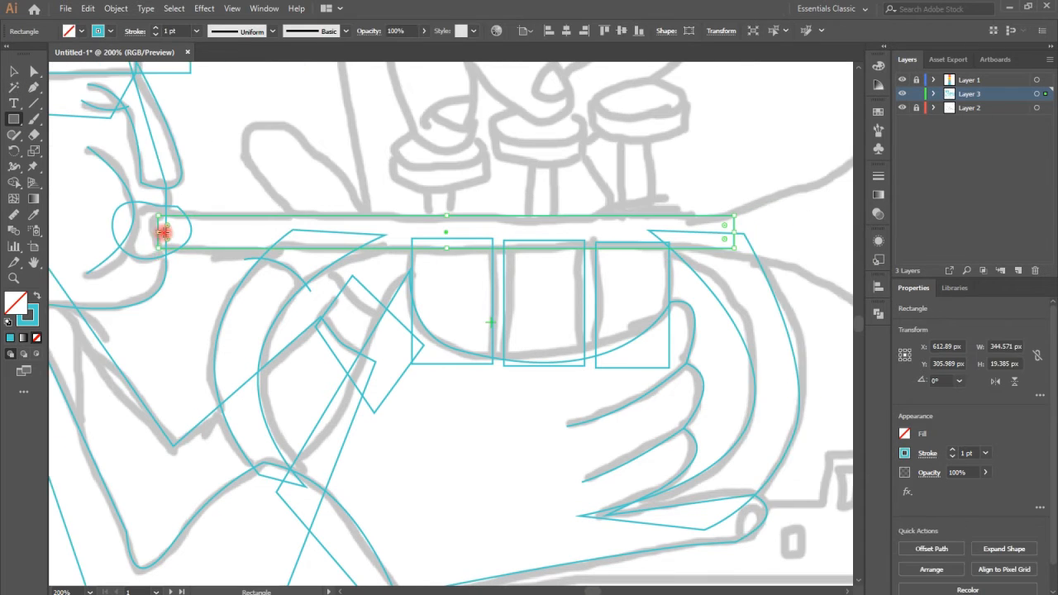
pyautogui.press('a')
pyautogui.click(16, 73)
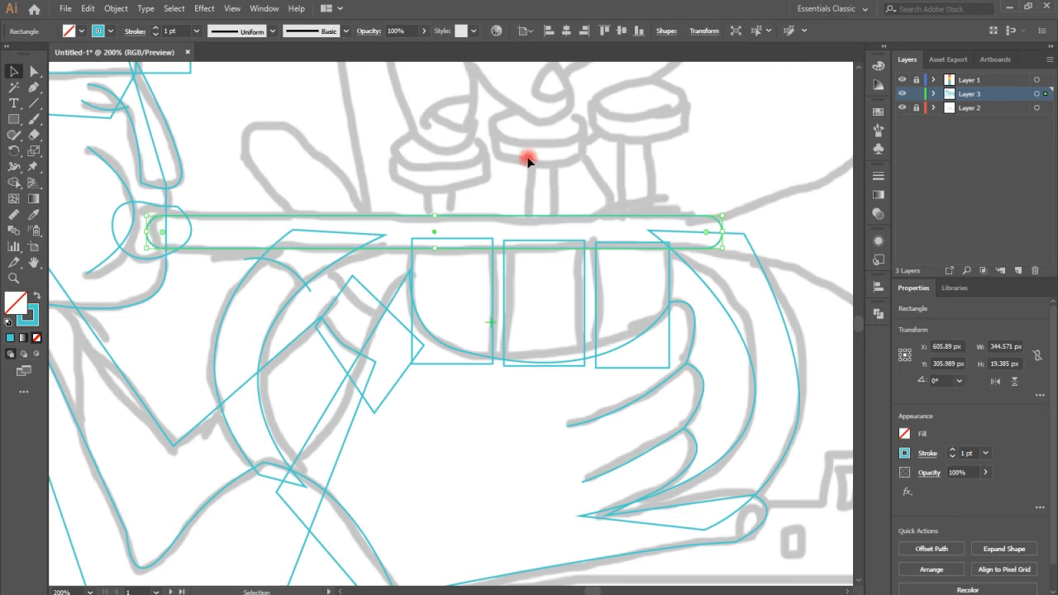
# Step: Trace the trumpet's flared bell as a closed shape and curve its upper and lower edges along the sketch
pyautogui.click(34, 85)
pyautogui.click(691, 222)
pyautogui.moveTo(640, 234); pyautogui.dragTo(219, 340)
pyautogui.moveTo(639, 114); pyautogui.dragTo(746, 121)
pyautogui.click(640, 239)
pyautogui.scroll(-3, 635, 273)
pyautogui.click(631, 520)
pyautogui.click(258, 292)
pyautogui.moveTo(452, 413); pyautogui.dragTo(421, 348)
pyautogui.moveTo(397, 220); pyautogui.dragTo(411, 231)
pyautogui.scroll(2, 425, 232)
# Step: Draw a tall ellipse over the bell's opening and align it with the opening's upper end
pyautogui.moveTo(21, 117); pyautogui.dragTo(71, 150)
pyautogui.moveTo(655, 169)
pyautogui.mouseDown()
pyautogui.moveTo(749, 576)
pyautogui.moveTo(724, 513)
pyautogui.mouseUp()
pyautogui.scroll(3, 581, 131)
pyautogui.click(15, 72)
pyautogui.moveTo(689, 136); pyautogui.dragTo(663, 86)
# Step: Resize the bell-opening ellipse to about 89 × 291 px so it fits the sketched rim
pyautogui.moveTo(655, 323); pyautogui.dragTo(592, 324)
pyautogui.scroll(-1, 622, 346)
pyautogui.moveTo(659, 545); pyautogui.dragTo(658, 551)
pyautogui.scroll(4, 657, 75)
pyautogui.moveTo(658, 128); pyautogui.dragTo(659, 126)
pyautogui.scroll(-9, 671, 398)
pyautogui.moveTo(658, 464); pyautogui.dragTo(659, 470)
pyautogui.moveTo(726, 228); pyautogui.dragTo(739, 235)
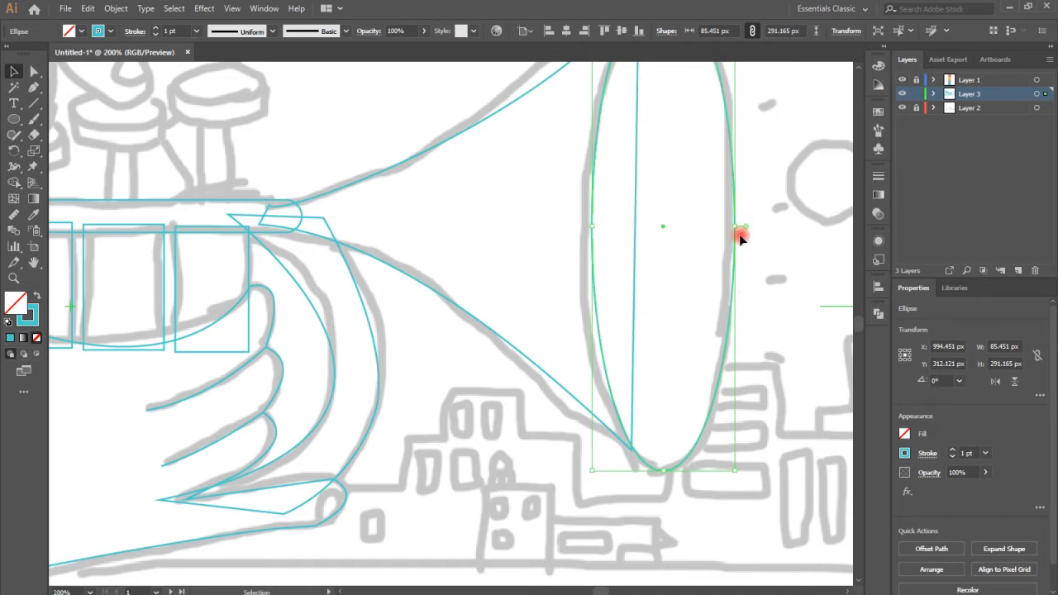
pyautogui.moveTo(592, 226); pyautogui.dragTo(585, 225)
pyautogui.scroll(4, 693, 262)
pyautogui.scroll(-3, 691, 262)
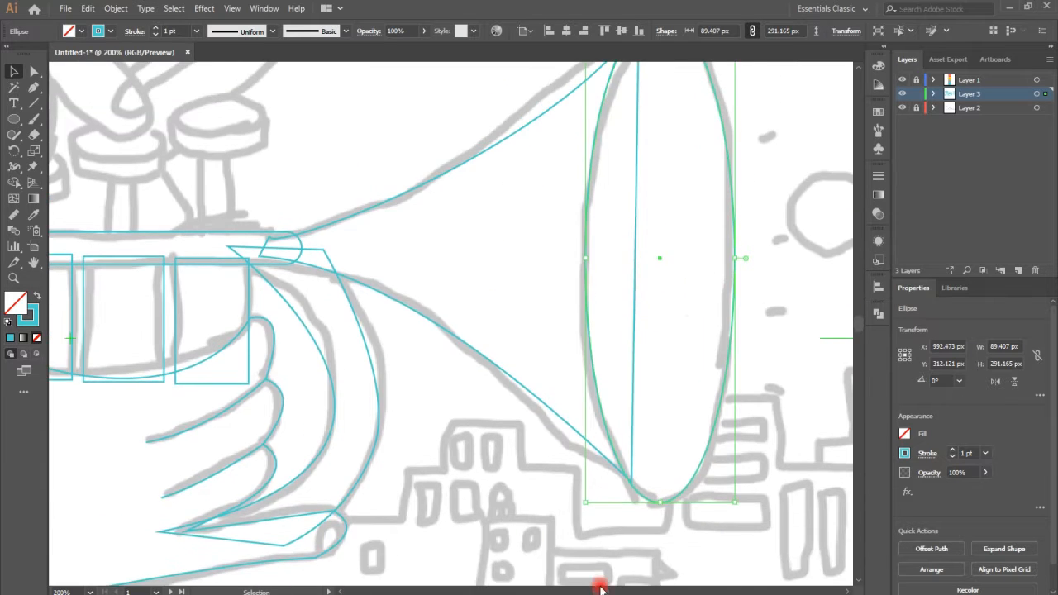
# Step: Draw an ellipse about 49 × 44 px over the sketched music note's head and fit it to the sketch
pyautogui.moveTo(601, 590); pyautogui.dragTo(612, 590)
pyautogui.moveTo(329, 194); pyautogui.dragTo(800, 337)
pyautogui.press('l')
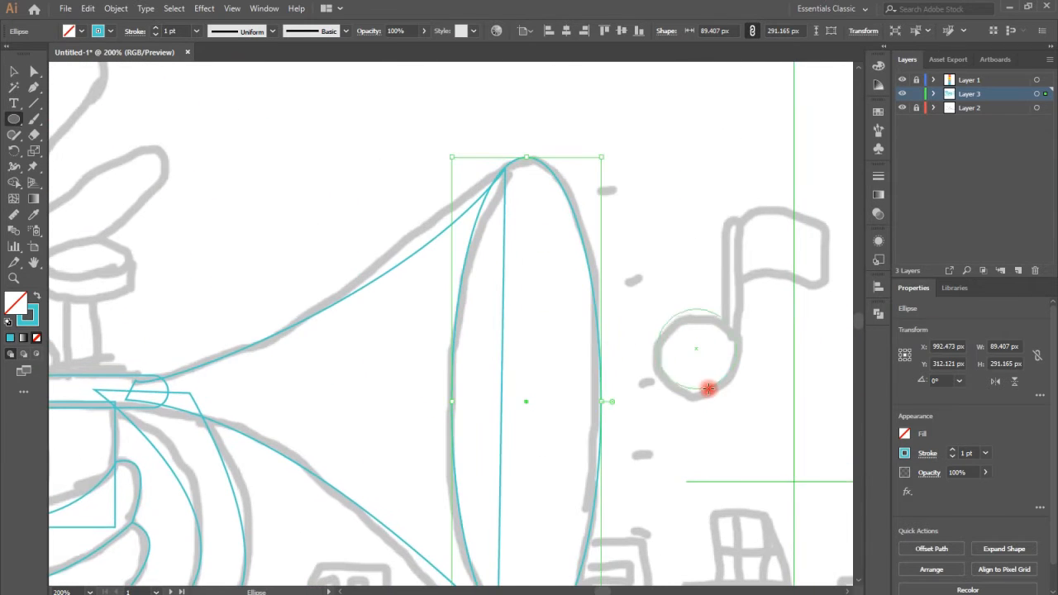
pyautogui.moveTo(708, 388); pyautogui.dragTo(710, 390)
pyautogui.click(15, 74)
pyautogui.moveTo(698, 308); pyautogui.dragTo(699, 316)
pyautogui.moveTo(657, 355); pyautogui.dragTo(659, 355)
# Step: Draw the note's stem as a rectangle about 9 × 77 px and fully round its ends
pyautogui.moveTo(15, 120); pyautogui.dragTo(66, 131)
pyautogui.click(71, 122)
pyautogui.moveTo(725, 225)
pyautogui.mouseDown()
pyautogui.moveTo(726, 314)
pyautogui.moveTo(741, 354)
pyautogui.mouseUp()
pyautogui.click(34, 73)
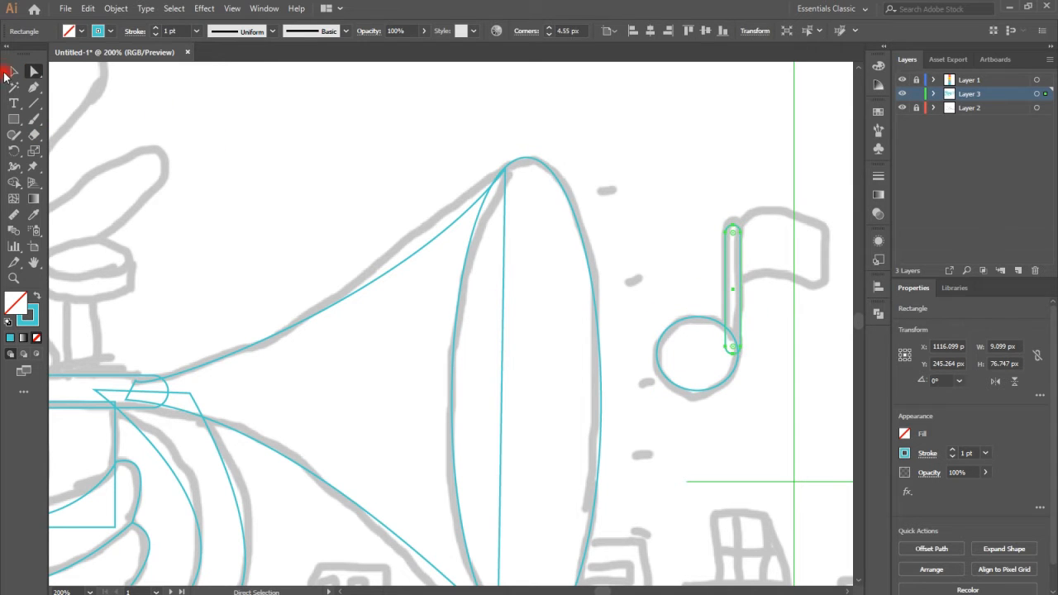
# Step: Draw a rectangle about 48 px wide for the note's flag and place it against the upper part of the stem
pyautogui.click(6, 71)
pyautogui.press('m')
pyautogui.moveTo(821, 284); pyautogui.dragTo(823, 283)
pyautogui.hotkey('ctrl', '=')
pyautogui.hotkey('ctrl', '=')
pyautogui.hotkey('ctrl', '=')
pyautogui.hotkey('ctrl', '=')
pyautogui.press('Left')
pyautogui.press('Down')
pyautogui.press('Down')
pyautogui.press('Down')
pyautogui.press('Down')
pyautogui.press('Down')
pyautogui.press('Down')
pyautogui.press('Down')
pyautogui.press('Down')
# Step: Add anchor points to the flag's upper and lower edges and bend both edges into waves following the sketch
pyautogui.moveTo(34, 87); pyautogui.dragTo(91, 108)
pyautogui.click(428, 501)
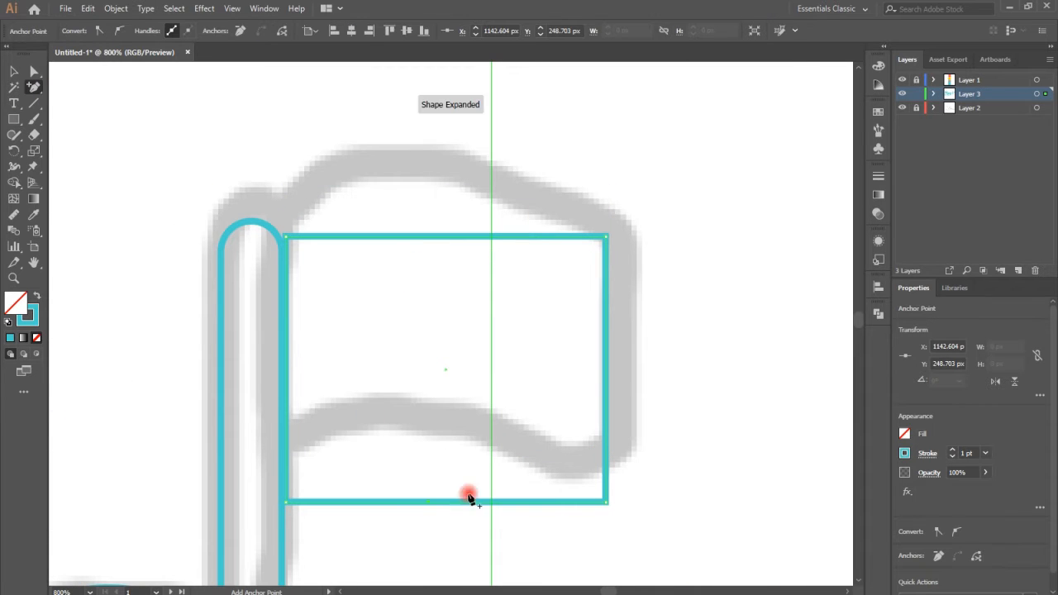
pyautogui.moveTo(412, 237); pyautogui.dragTo(335, 182)
pyautogui.moveTo(453, 236); pyautogui.dragTo(463, 215)
pyautogui.click(428, 502)
pyautogui.moveTo(428, 502); pyautogui.dragTo(432, 464)
pyautogui.moveTo(398, 464); pyautogui.dragTo(376, 438)
pyautogui.moveTo(447, 447); pyautogui.dragTo(496, 484)
pyautogui.moveTo(354, 415); pyautogui.dragTo(380, 418)
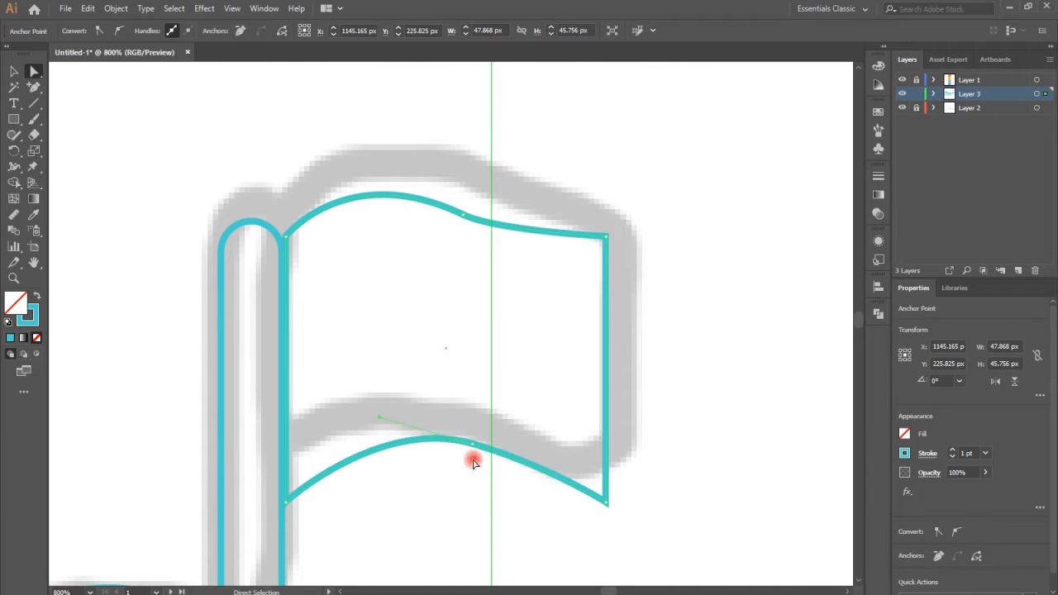
# Step: Move the note head up and align its side with the stem's outer edge
pyautogui.scroll(-5, 460, 456)
pyautogui.click(268, 377)
pyautogui.click(13, 71)
pyautogui.click(132, 139)
pyautogui.moveTo(168, 184); pyautogui.dragTo(187, 185)
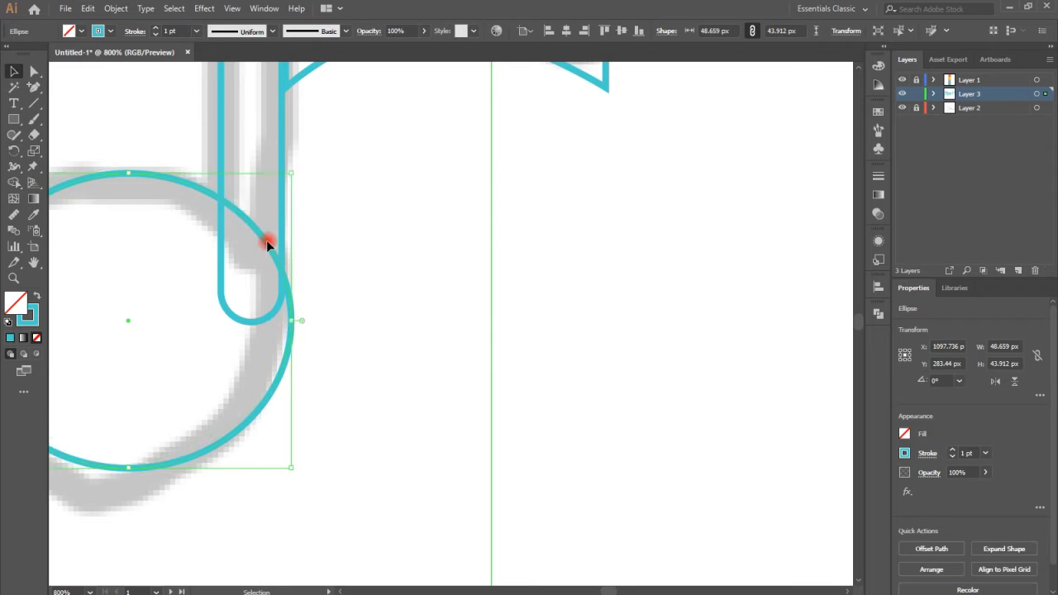
pyautogui.moveTo(266, 241); pyautogui.dragTo(265, 213)
pyautogui.click(373, 296)
pyautogui.moveTo(289, 292); pyautogui.dragTo(282, 292)
pyautogui.click(332, 340)
# Step: Draw four small rectangles about 15 × 3 px over the sketched sound dashes between the bell and the note
pyautogui.scroll(-3, 451, 364)
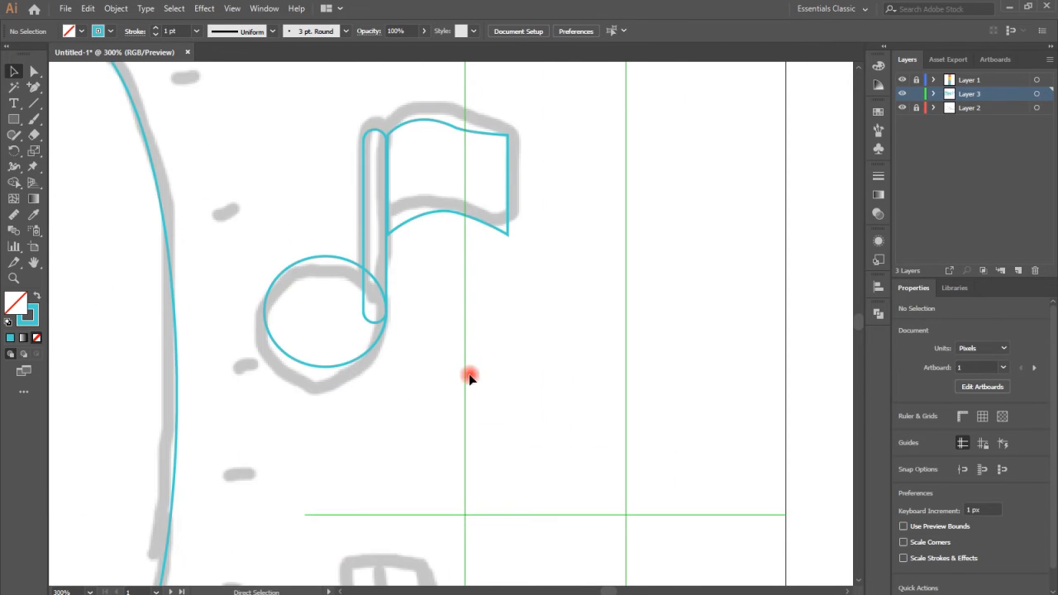
pyautogui.scroll(3, 469, 376)
pyautogui.click(13, 122)
pyautogui.moveTo(170, 203); pyautogui.dragTo(207, 212)
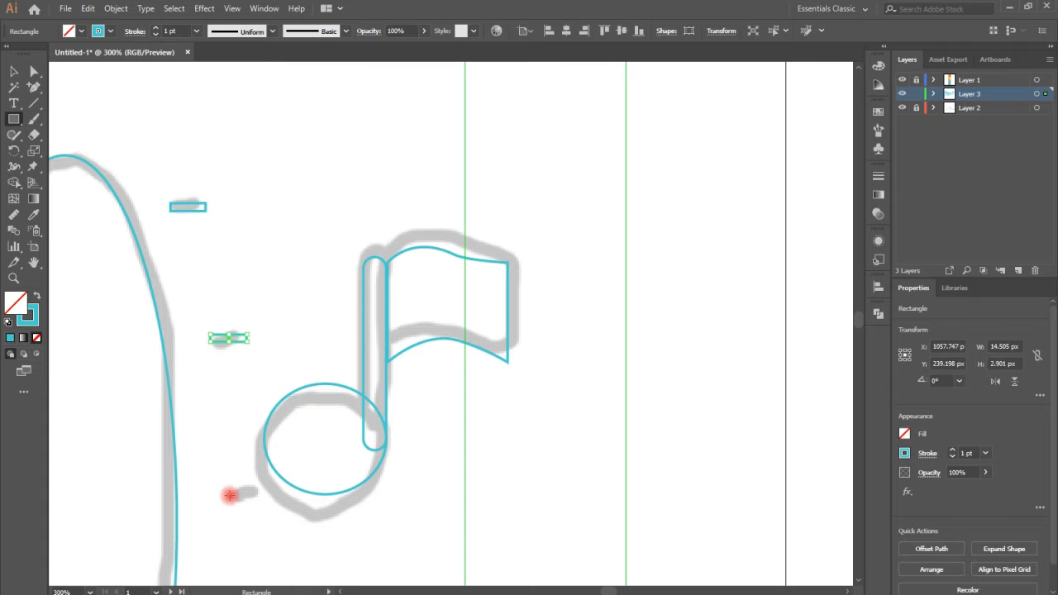
pyautogui.moveTo(230, 495); pyautogui.dragTo(261, 502)
pyautogui.scroll(-3, 224, 497)
# Step: Select all four sound dashes and round their corners to a radius of 1.45 px
pyautogui.press('v')
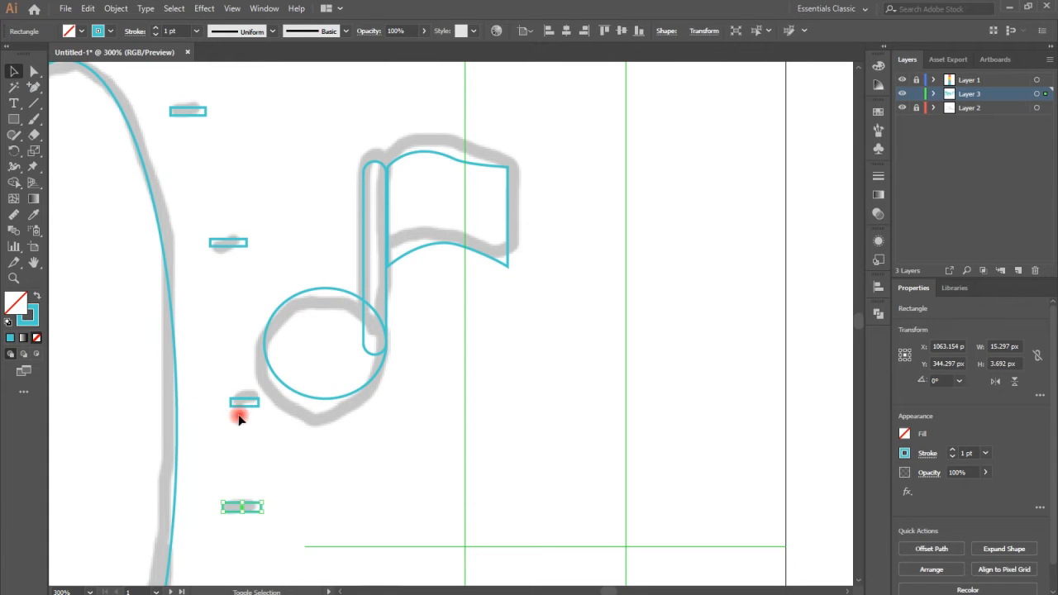
pyautogui.keyDown('shift'); pyautogui.click(244, 402); pyautogui.keyUp('shift')
pyautogui.keyDown('shift'); pyautogui.click(229, 242); pyautogui.keyUp('shift')
pyautogui.keyDown('shift'); pyautogui.click(187, 111); pyautogui.keyUp('shift')
pyautogui.click(34, 71)
pyautogui.scroll(3, 165, 348)
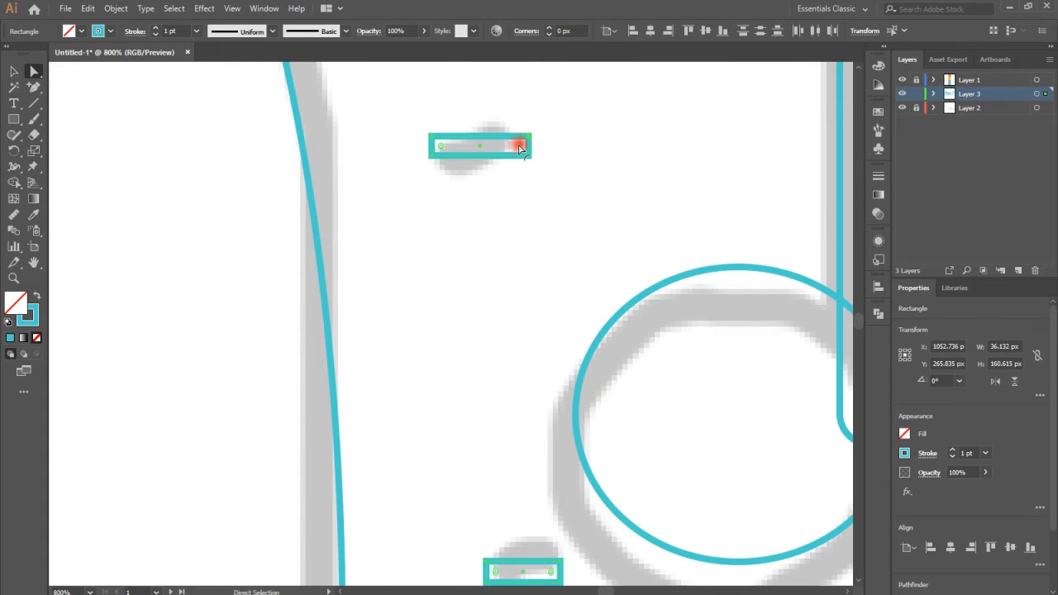
pyautogui.moveTo(519, 144); pyautogui.dragTo(563, 183)
# Step: Fill the four sound dashes with black and remove their outline
pyautogui.scroll(8, 563, 185)
pyautogui.click(37, 296)
pyautogui.doubleClick(16, 303)
pyautogui.click(772, 557)
pyautogui.click(1040, 395)
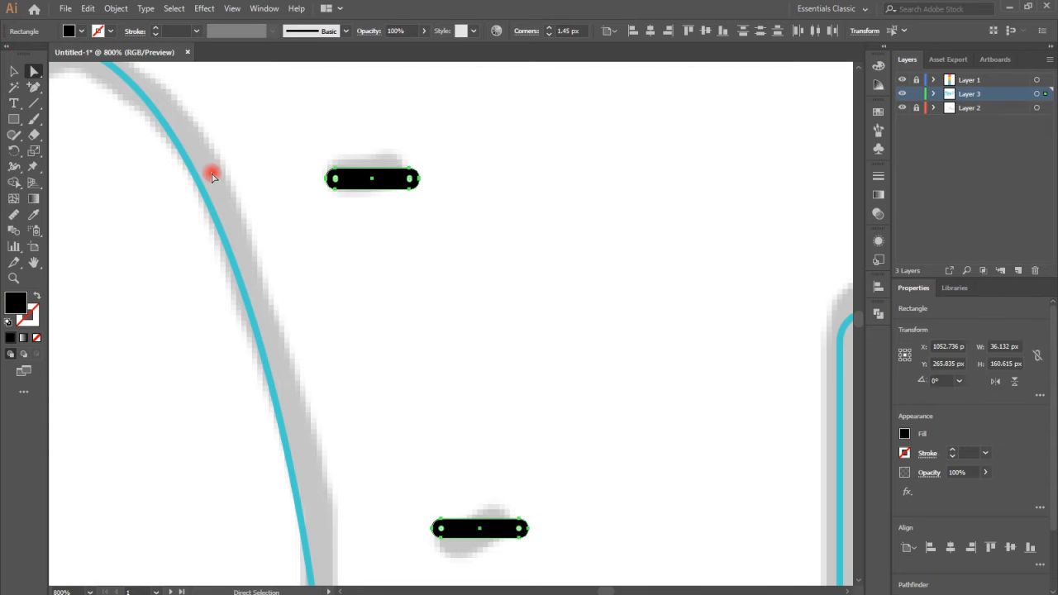
pyautogui.click(14, 71)
pyautogui.click(469, 274)
# Step: Trace the thumb above the trumpet tube as a closed unfilled shape with a black outline and round its tip
pyautogui.hotkey('ctrl', '-')
pyautogui.hotkey('ctrl', '-')
pyautogui.hotkey('ctrl', '-')
pyautogui.hotkey('ctrl', '-')
pyautogui.hotkey('ctrl', '-')
pyautogui.hotkey('ctrl', '-')
pyautogui.hotkey('ctrl', '-')
pyautogui.hotkey('ctrl', '-')
pyautogui.hotkey('ctrl', '+')
pyautogui.hotkey('ctrl', '+')
pyautogui.hotkey('ctrl', '+')
pyautogui.moveTo(208, 323); pyautogui.dragTo(836, 260)
pyautogui.click(34, 87)
pyautogui.click(64, 88)
pyautogui.click(417, 374)
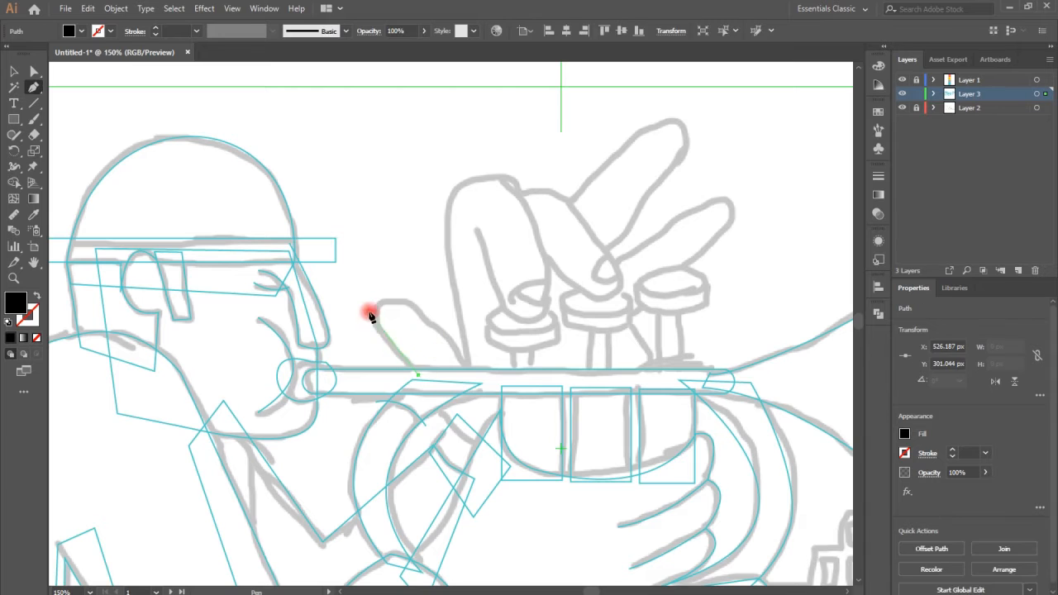
pyautogui.click(378, 328)
pyautogui.click(413, 306)
pyautogui.click(466, 372)
pyautogui.click(416, 374)
pyautogui.click(37, 296)
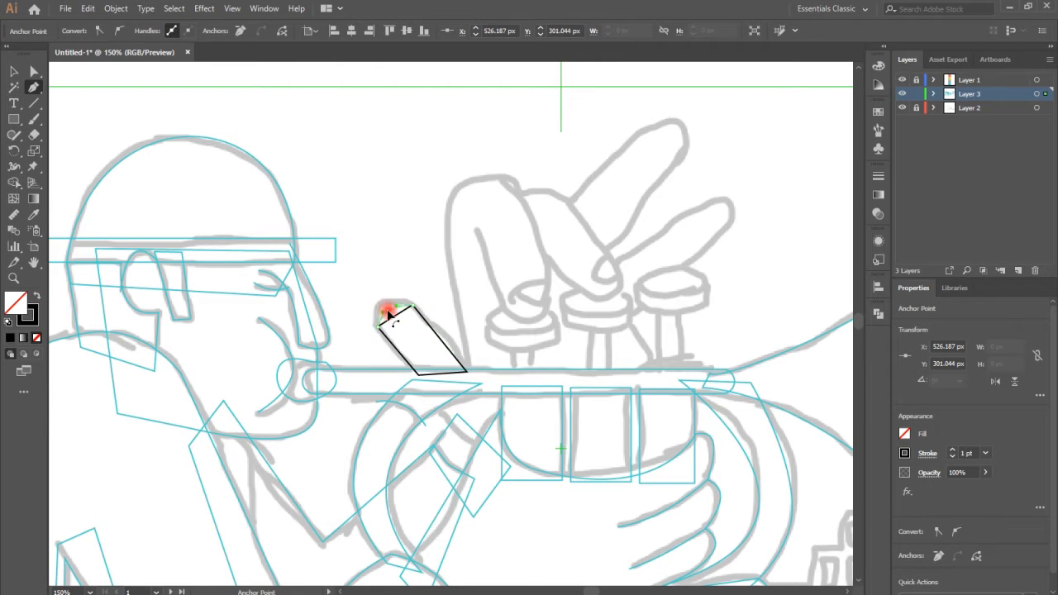
pyautogui.moveTo(388, 311); pyautogui.dragTo(384, 304)
# Step: Trace the upper hand with its two raised fingers as one closed straight-edged outline down to the trumpet tube
pyautogui.click(467, 375)
pyautogui.click(448, 217)
pyautogui.click(517, 192)
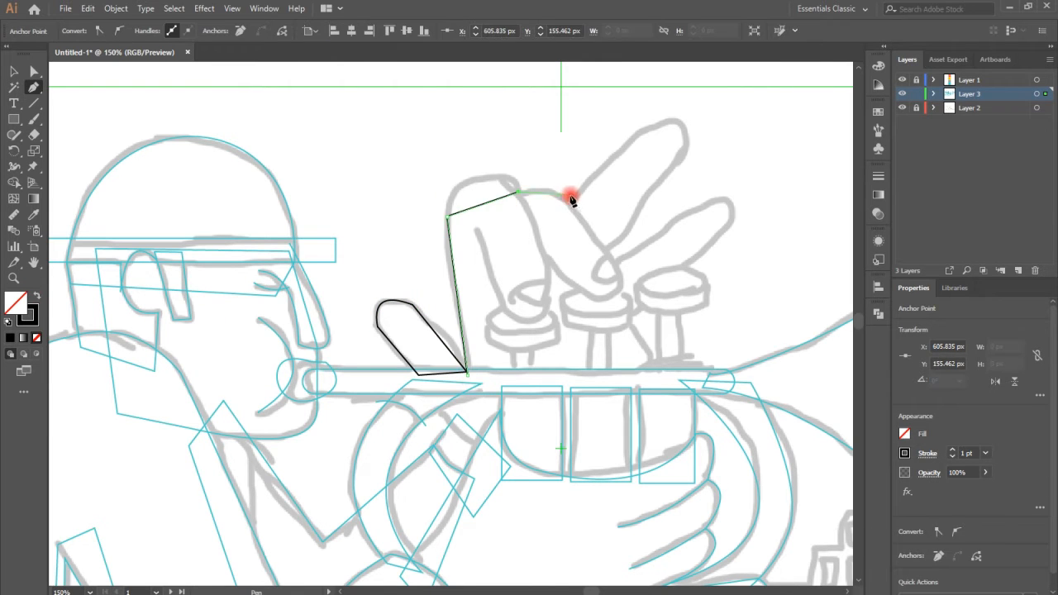
pyautogui.click(661, 124)
pyautogui.click(684, 156)
pyautogui.click(608, 246)
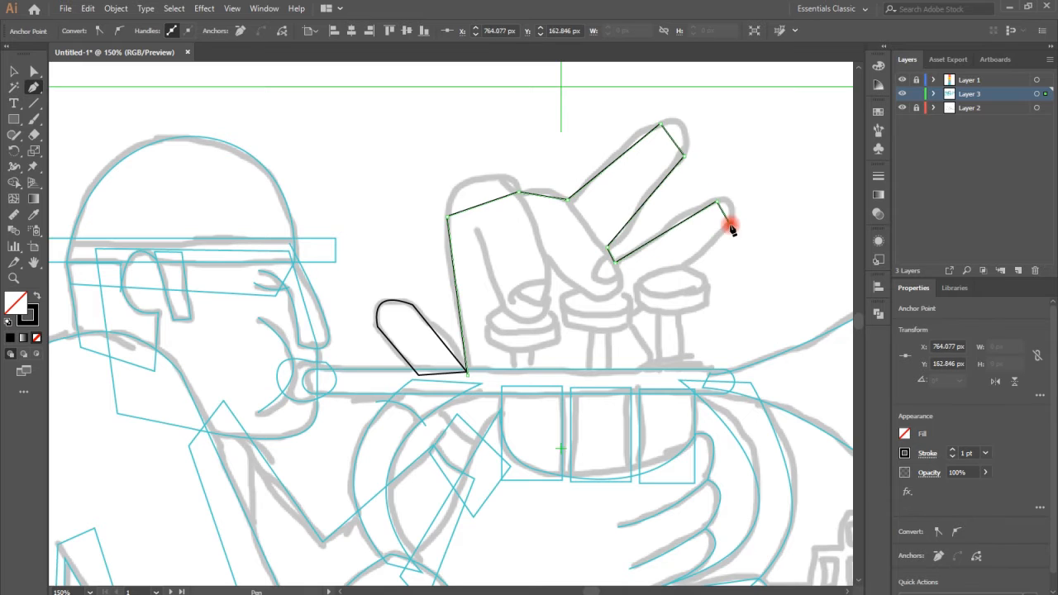
pyautogui.click(552, 380)
pyautogui.click(467, 375)
# Step: Curve the hand outline at both raised fingertips and over the knuckles to match the sketch
pyautogui.moveTo(723, 213); pyautogui.dragTo(683, 217)
pyautogui.moveTo(674, 139); pyautogui.dragTo(683, 128)
pyautogui.moveTo(541, 196); pyautogui.dragTo(543, 190)
pyautogui.moveTo(483, 204); pyautogui.dragTo(479, 177)
# Step: Trace the bent finger reaching the middle valve as an open path and round its tip
pyautogui.scroll(-3, 626, 273)
pyautogui.scroll(-2, 629, 275)
pyautogui.click(567, 121)
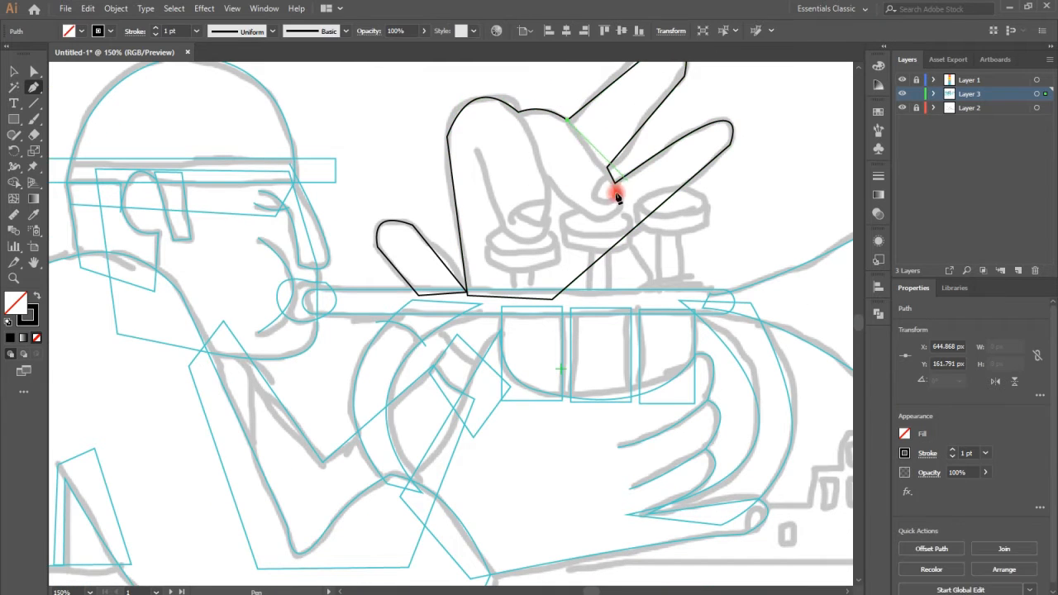
pyautogui.click(618, 195)
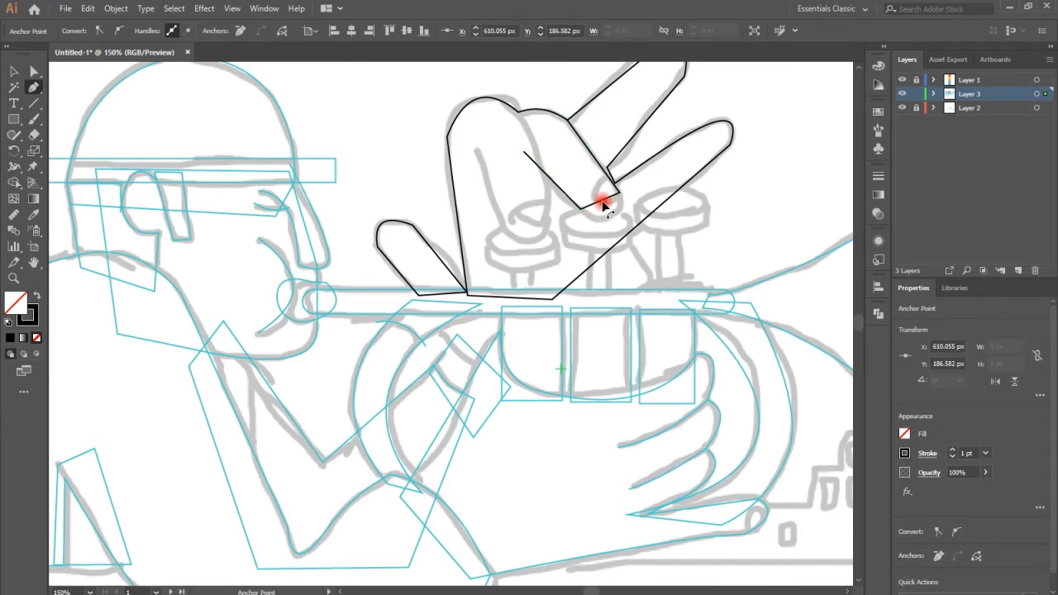
pyautogui.moveTo(604, 204); pyautogui.dragTo(590, 156)
# Step: Trace the bent finger reaching the first valve, rounding its tip and curving its outer side
pyautogui.click(519, 112)
pyautogui.click(546, 214)
pyautogui.click(499, 216)
pyautogui.moveTo(529, 240); pyautogui.dragTo(531, 240)
pyautogui.moveTo(530, 154); pyautogui.dragTo(541, 154)
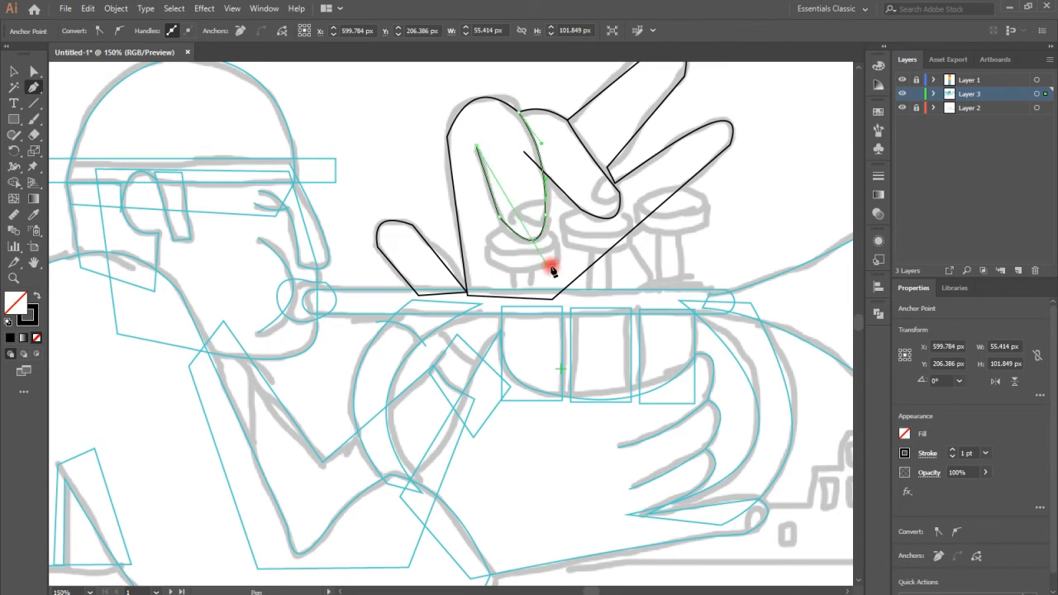
# Step: Draw a flat ellipse about 56 × 23 px for the first valve's cap and duplicate it slightly lower
pyautogui.scroll(-1, 419, 223)
pyautogui.scroll(-1, 497, 219)
pyautogui.moveTo(14, 119)
pyautogui.mouseDown()
pyautogui.moveTo(52, 135)
pyautogui.moveTo(58, 151)
pyautogui.mouseUp()
pyautogui.moveTo(495, 189); pyautogui.dragTo(561, 205)
pyautogui.click(14, 72)
pyautogui.moveTo(496, 196); pyautogui.dragTo(489, 197)
pyautogui.moveTo(526, 189); pyautogui.dragTo(547, 217)
# Step: Switch the first valve cap's upper ellipse to a black outline without fill
pyautogui.click(36, 295)
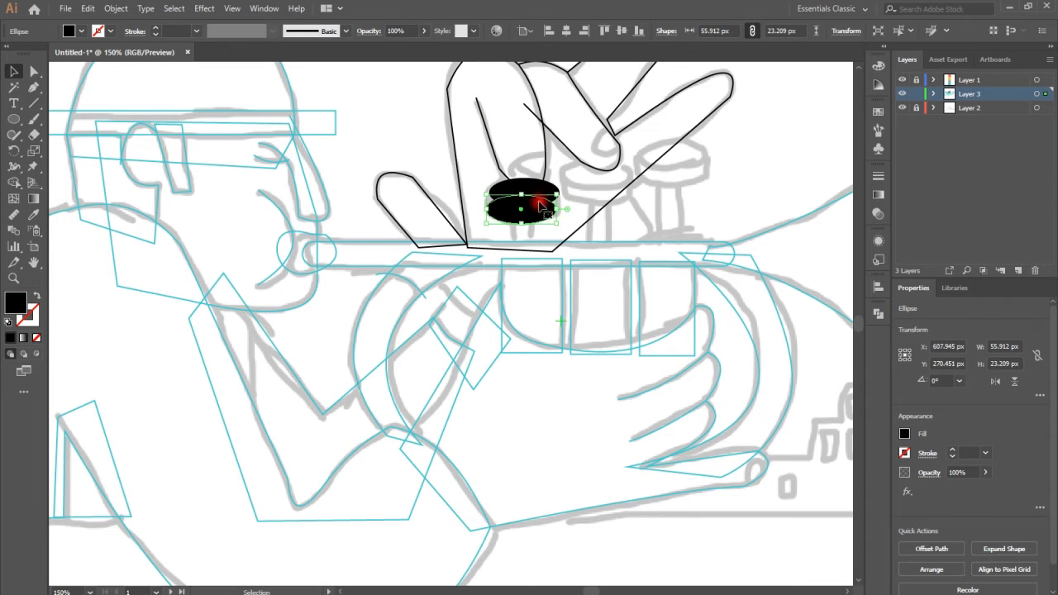
pyautogui.click(33, 72)
pyautogui.click(543, 192)
pyautogui.click(37, 296)
pyautogui.click(536, 214)
# Step: Draw a four-cornered shape between the first valve cap's two ellipses to form its side wall
pyautogui.hotkey('ctrl', '+')
pyautogui.hotkey('ctrl', '+')
pyautogui.hotkey('ctrl', '+')
pyautogui.keyDown('shift'); pyautogui.click(358, 326); pyautogui.keyUp('shift')
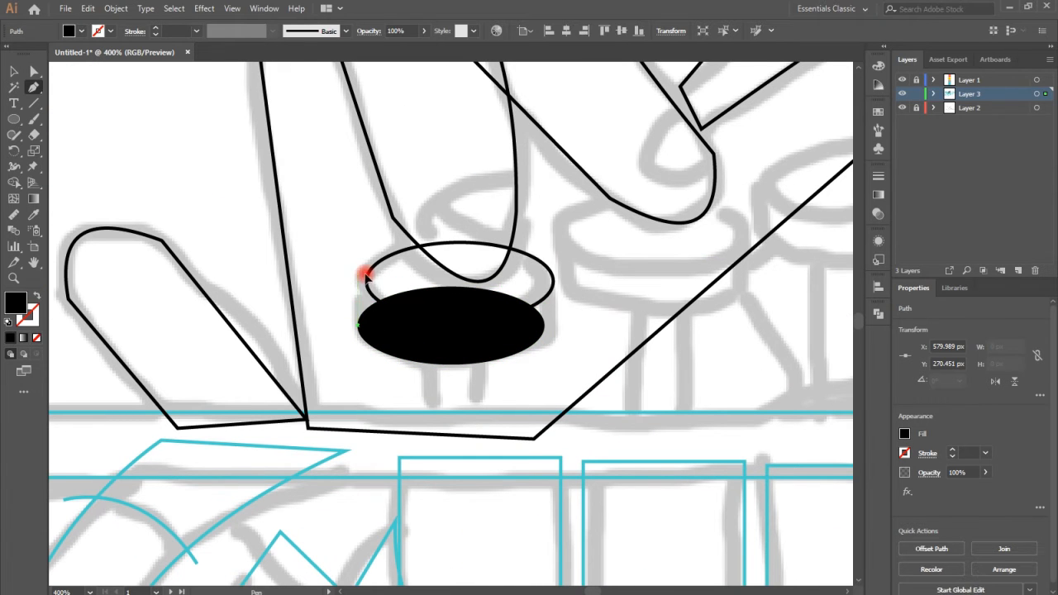
pyautogui.keyDown('shift'); pyautogui.click(360, 274); pyautogui.keyUp('shift')
pyautogui.keyDown('shift'); pyautogui.click(553, 274); pyautogui.keyUp('shift')
pyautogui.keyDown('shift'); pyautogui.click(553, 330); pyautogui.keyUp('shift')
# Step: Round the two lower corners of the valve cap's side wall
pyautogui.click(33, 72)
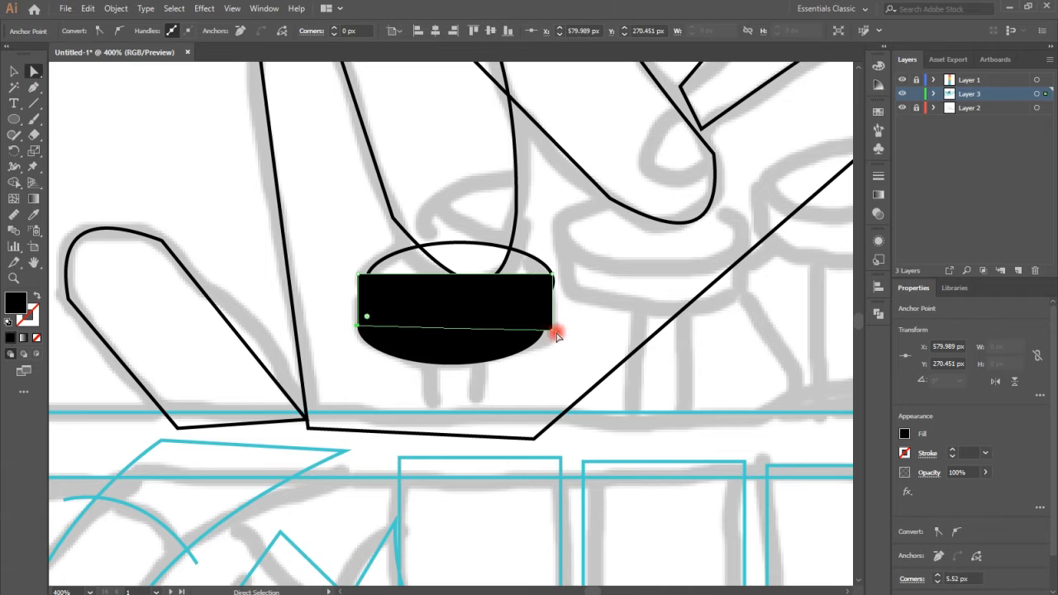
pyautogui.moveTo(536, 321); pyautogui.dragTo(534, 319)
pyautogui.click(359, 326)
pyautogui.moveTo(366, 318); pyautogui.dragTo(371, 314)
# Step: Widen the cap's lower ellipse to about 57 px and its upper ellipse to about 58 px to match the side wall
pyautogui.click(514, 348)
pyautogui.press('v')
pyautogui.moveTo(546, 325); pyautogui.dragTo(550, 325)
pyautogui.click(358, 282)
pyautogui.click(404, 252)
pyautogui.moveTo(367, 281); pyautogui.dragTo(359, 281)
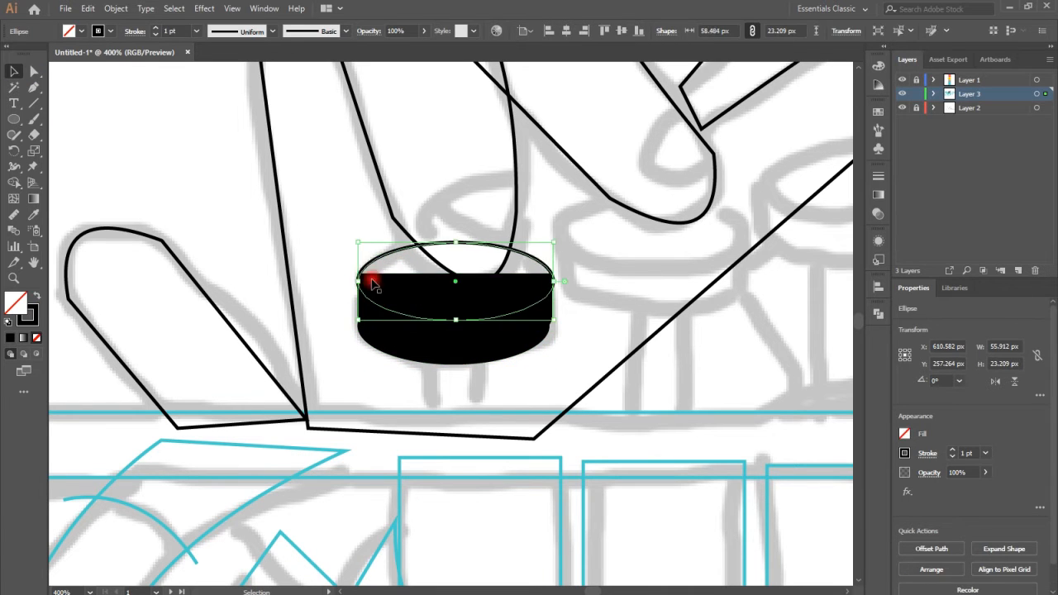
# Step: Switch the valve cap's side wall and lower ellipse to black outlines without fill
pyautogui.click(580, 326)
pyautogui.click(416, 313)
pyautogui.press('a')
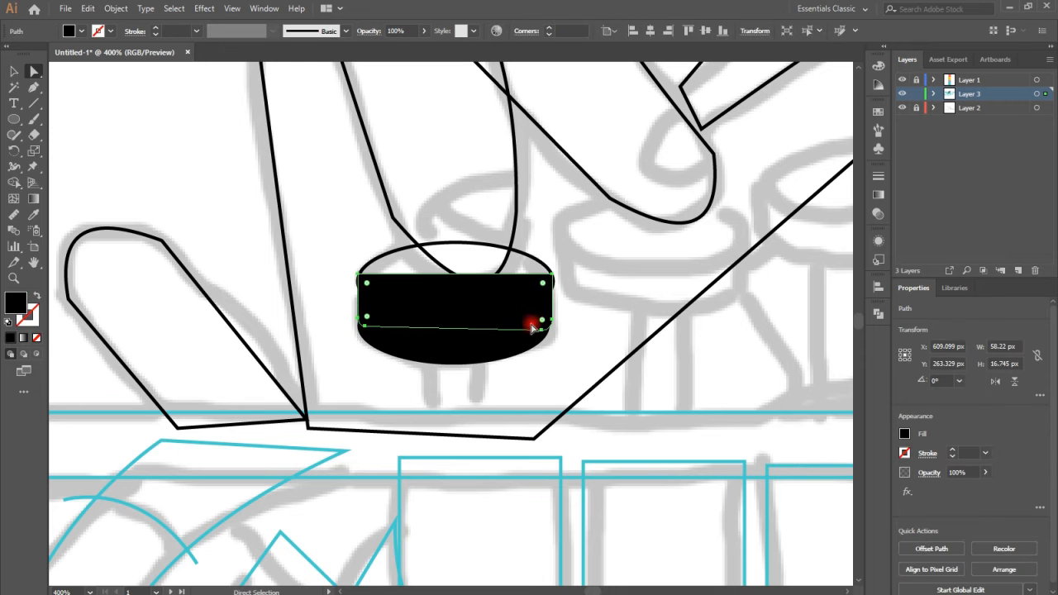
pyautogui.click(589, 301)
pyautogui.click(494, 319)
pyautogui.click(37, 296)
pyautogui.click(468, 346)
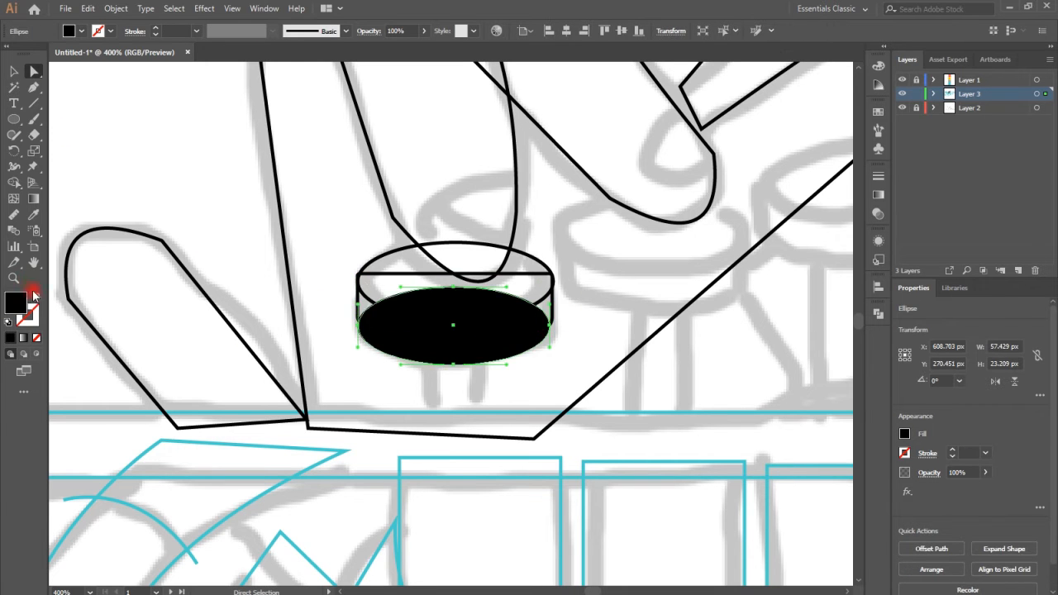
pyautogui.click(36, 296)
# Step: Duplicate the complete valve cap onto the second and third sketched valves
pyautogui.press('v')
pyautogui.click(539, 266)
pyautogui.moveTo(474, 366); pyautogui.dragTo(675, 321)
pyautogui.moveTo(659, 391); pyautogui.dragTo(480, 379)
pyautogui.moveTo(534, 299); pyautogui.dragTo(743, 250)
# Step: Draw a rectangle about 16 × 24 px for the stem beneath the first valve cap and fit its sides to the sketch
pyautogui.click(15, 120)
pyautogui.moveTo(239, 335); pyautogui.dragTo(304, 415)
pyautogui.click(14, 74)
pyautogui.moveTo(248, 377); pyautogui.dragTo(250, 377)
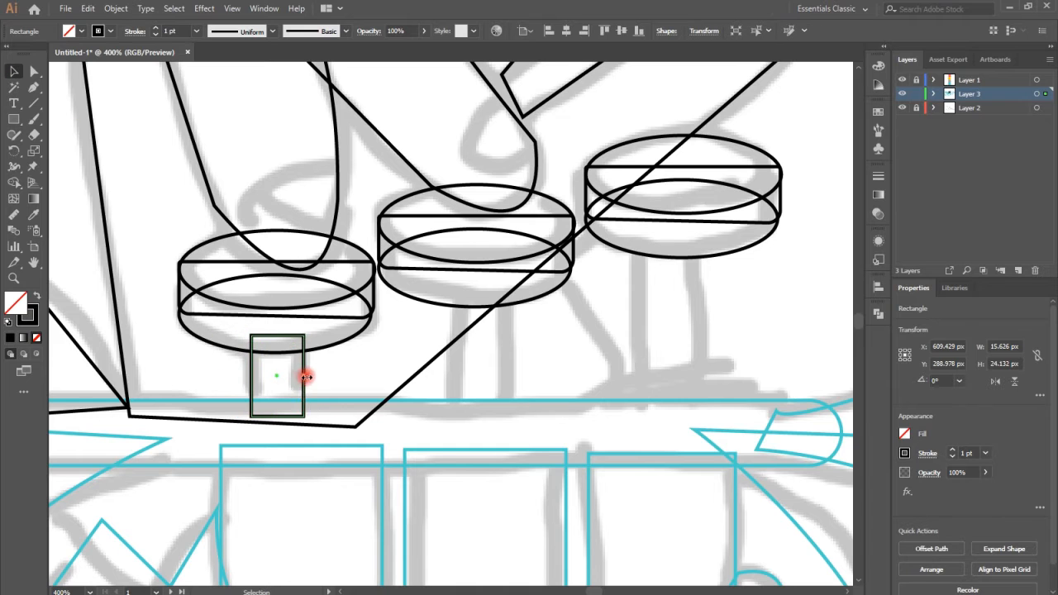
# Step: Trace a small slanted four-sided shape across the upper part of the first valve's stem
pyautogui.click(234, 356)
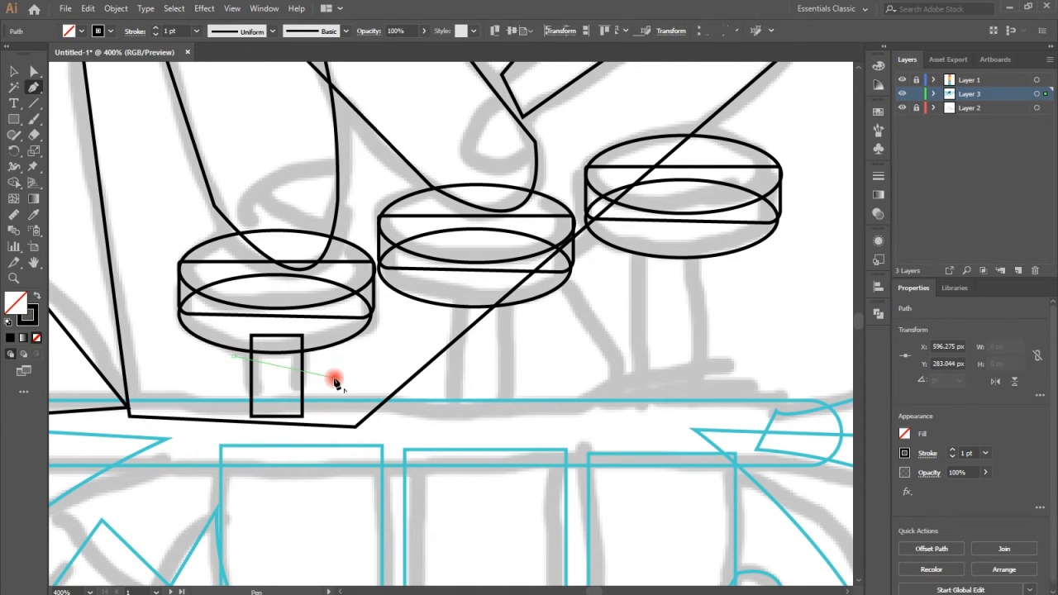
pyautogui.click(335, 377)
pyautogui.click(323, 324)
# Step: Try to duplicate the first valve's stem and the slanted shape under the second valve cap
pyautogui.keyDown('shift'); pyautogui.click(302, 381); pyautogui.keyUp('shift')
pyautogui.moveTo(303, 381); pyautogui.dragTo(501, 378)
pyautogui.hotkey('ctrl', 'z')
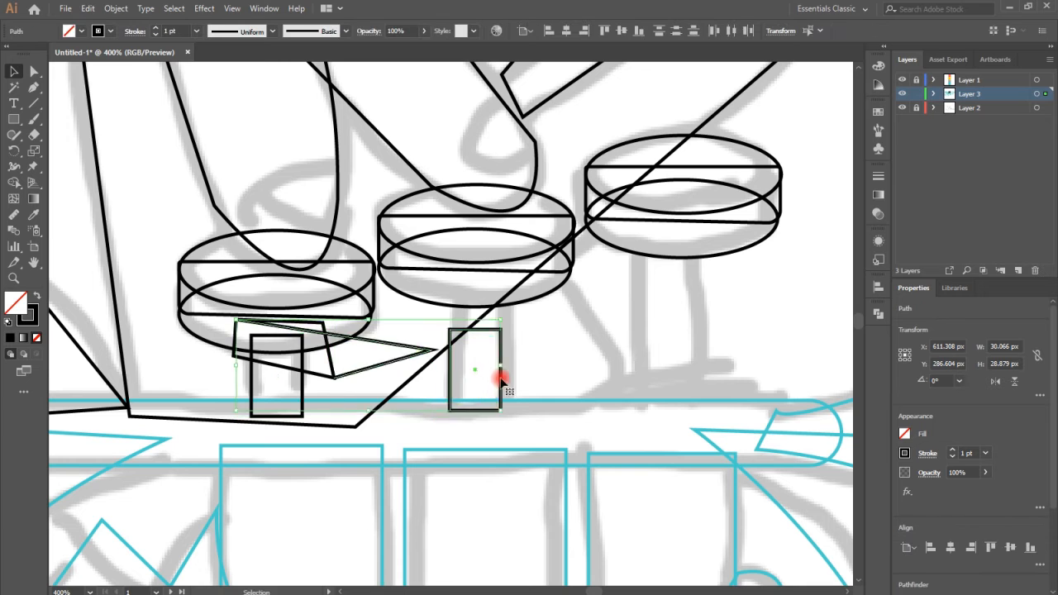
# Step: Duplicate the first valve's stem and slanted shape under the second and third caps and lengthen the copied stems down to the trumpet tube
pyautogui.moveTo(302, 381); pyautogui.dragTo(701, 292)
pyautogui.click(673, 334)
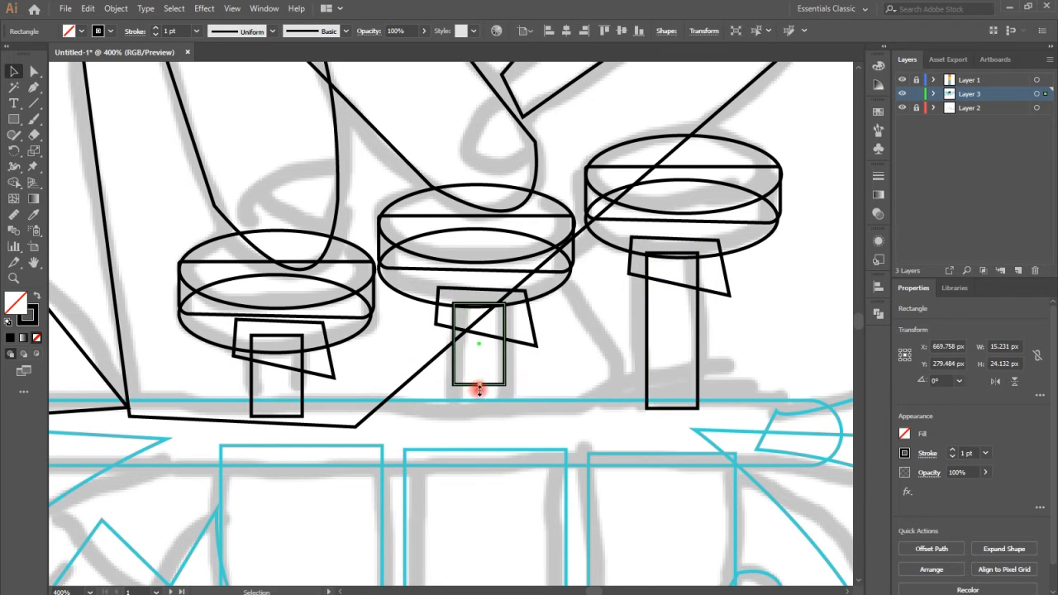
pyautogui.moveTo(478, 387); pyautogui.dragTo(478, 419)
# Step: Trace the stepped roofline of the tallest building beside the hand with straight horizontal and vertical path segments
pyautogui.hotkey('ctrl', '0')
pyautogui.hotkey('ctrl', '=')
pyautogui.hotkey('ctrl', '=')
pyautogui.hotkey('ctrl', '=')
pyautogui.hotkey('ctrl', '=')
pyautogui.hotkey('ctrl', '=')
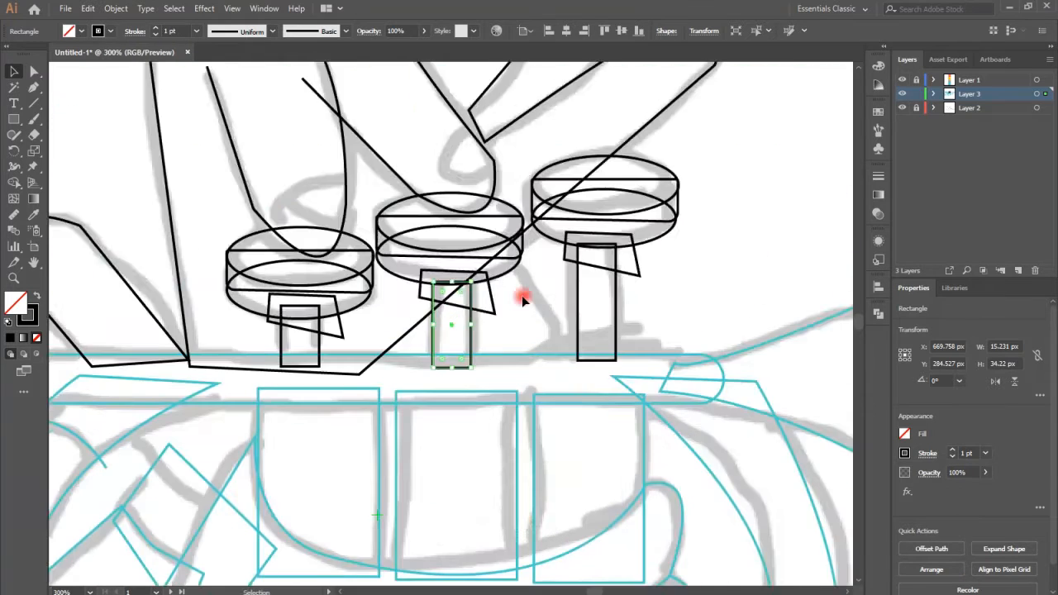
pyautogui.scroll(-5, 499, 413)
pyautogui.moveTo(599, 591); pyautogui.dragTo(607, 587)
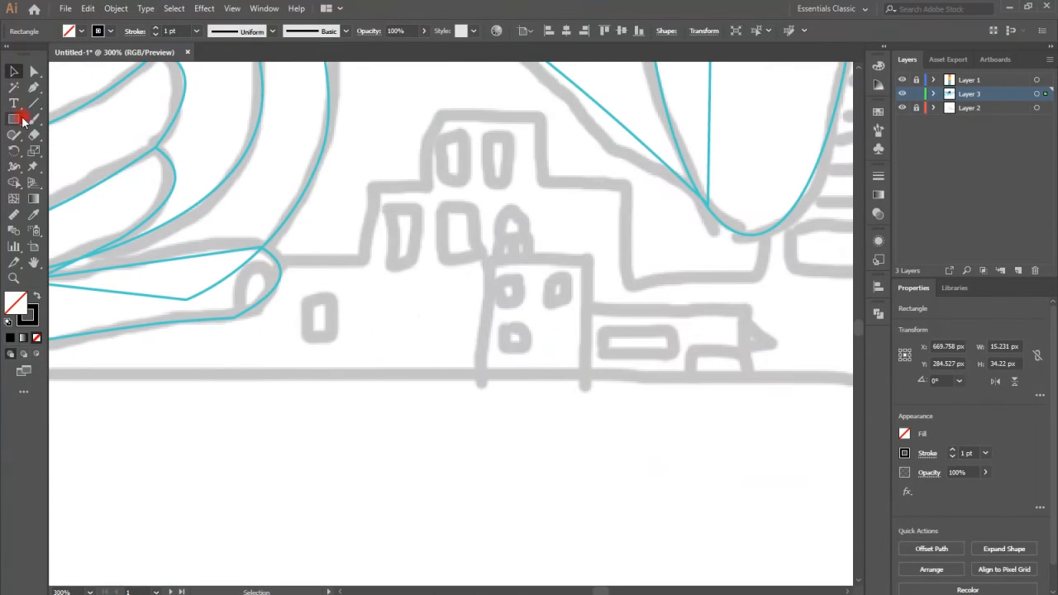
pyautogui.click(269, 260)
pyautogui.keyDown('shift'); pyautogui.click(360, 258); pyautogui.keyUp('shift')
pyautogui.keyDown('shift'); pyautogui.click(360, 187); pyautogui.keyUp('shift')
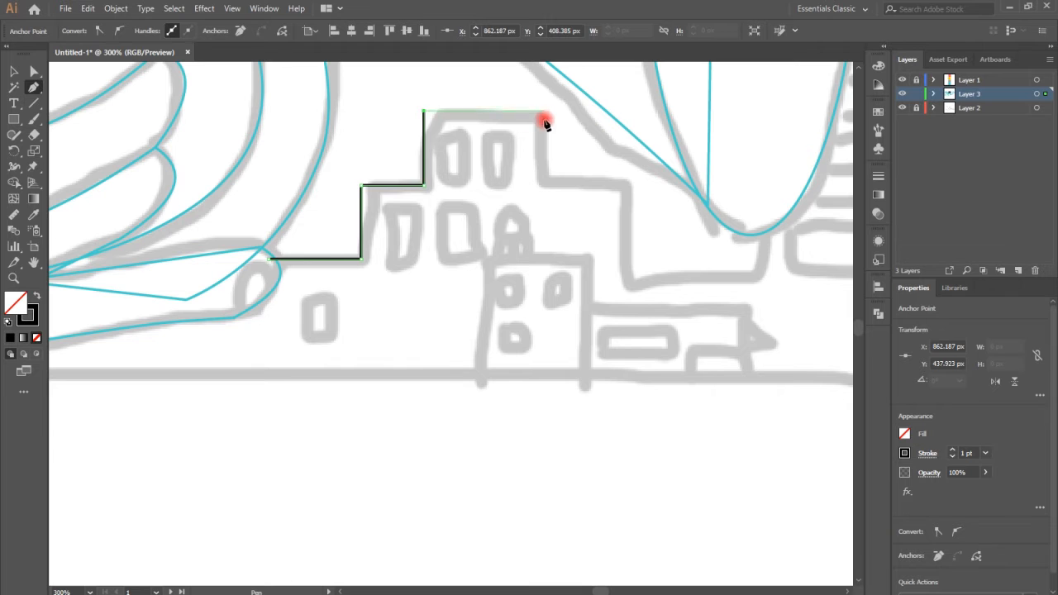
# Step: Continue the skyline path in straight horizontal and vertical segments across the remaining buildings to the far end of the sketch
pyautogui.moveTo(766, 185); pyautogui.dragTo(397, 200)
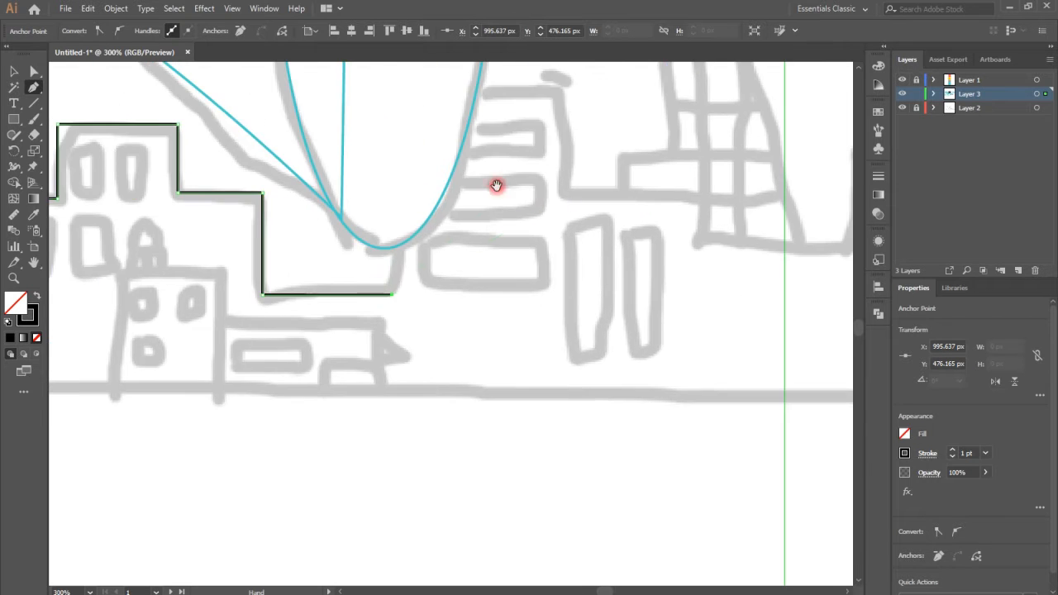
pyautogui.moveTo(526, 194); pyautogui.dragTo(496, 341)
pyautogui.keyDown('shift'); pyautogui.click(359, 235); pyautogui.keyUp('shift')
pyautogui.keyDown('shift'); pyautogui.click(526, 235); pyautogui.keyUp('shift')
pyautogui.keyDown('shift'); pyautogui.click(529, 341); pyautogui.keyUp('shift')
pyautogui.keyDown('shift'); pyautogui.click(588, 340); pyautogui.keyUp('shift')
pyautogui.keyDown('shift'); pyautogui.click(590, 304); pyautogui.keyUp('shift')
pyautogui.keyDown('shift'); pyautogui.click(636, 304); pyautogui.keyUp('shift')
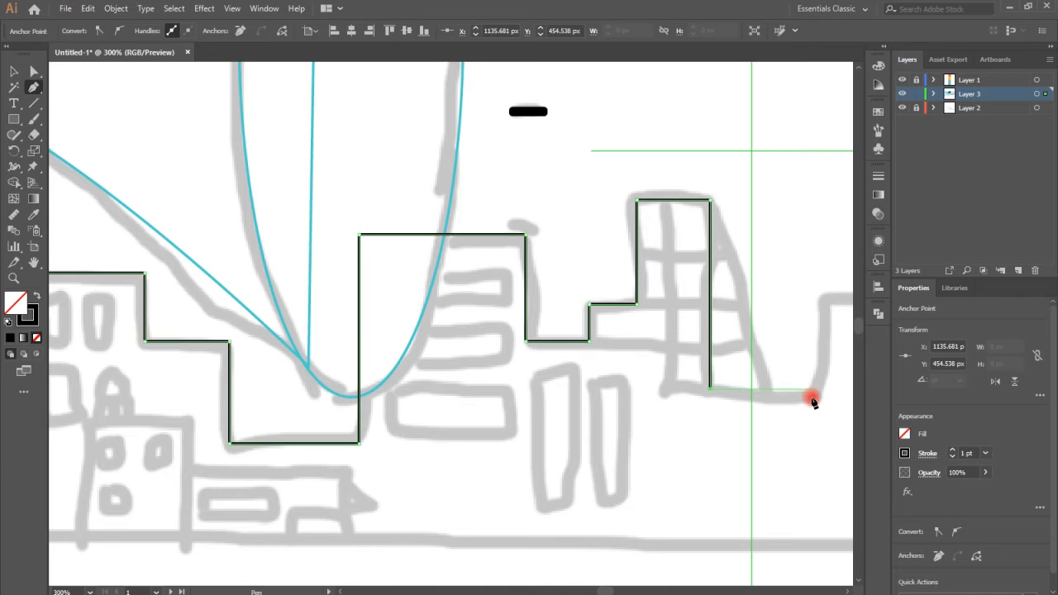
pyautogui.keyDown('shift'); pyautogui.click(808, 391); pyautogui.keyUp('shift')
pyautogui.moveTo(814, 401); pyautogui.dragTo(499, 399)
# Step: Draw the lattice tower's slanted side, inner vertical line and horizontal crossbars over the sketch
pyautogui.click(451, 391)
pyautogui.click(394, 201)
pyautogui.click(350, 201)
pyautogui.click(350, 389)
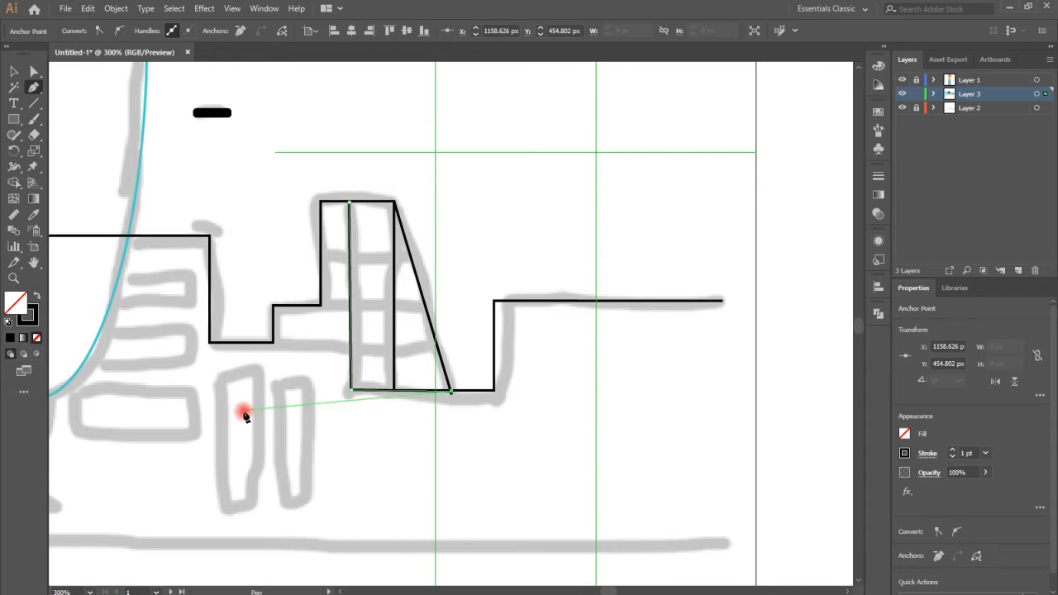
pyautogui.click(437, 342)
pyautogui.click(320, 305)
pyautogui.click(426, 305)
pyautogui.click(320, 254)
pyautogui.click(408, 255)
# Step: Draw three stacked window rectangles about 35 × 12 px and two tall ones about 16 × 52 px on the building behind the bell
pyautogui.scroll(-3, 322, 357)
pyautogui.moveTo(101, 160)
pyautogui.mouseDown()
pyautogui.moveTo(189, 190)
pyautogui.moveTo(167, 246)
pyautogui.mouseUp()
pyautogui.press('v')
pyautogui.hotkey('ctrl', 'd')
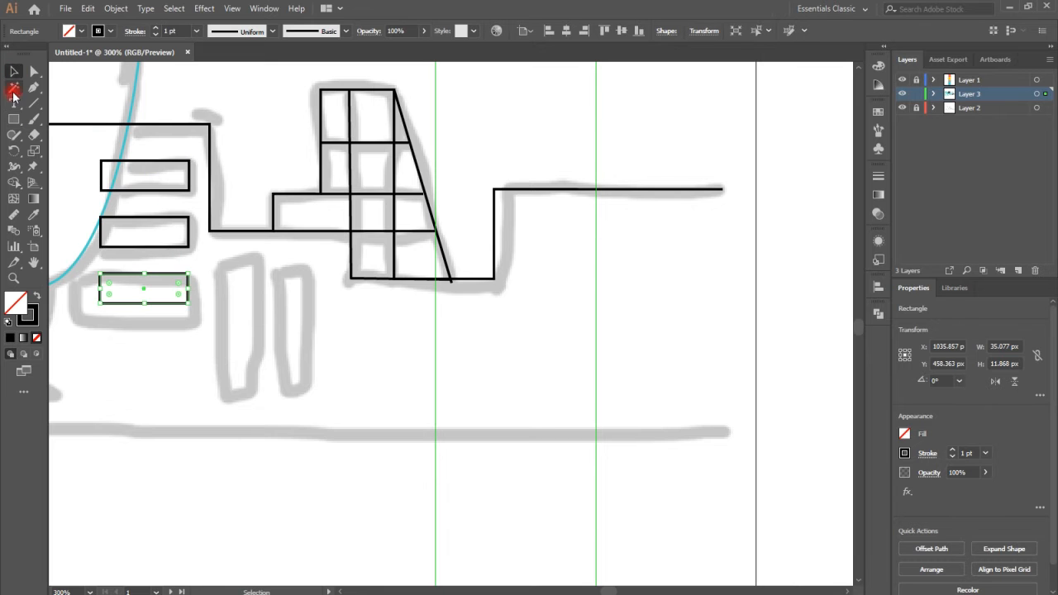
pyautogui.moveTo(265, 377); pyautogui.dragTo(262, 396)
pyautogui.moveTo(299, 295); pyautogui.dragTo(316, 296)
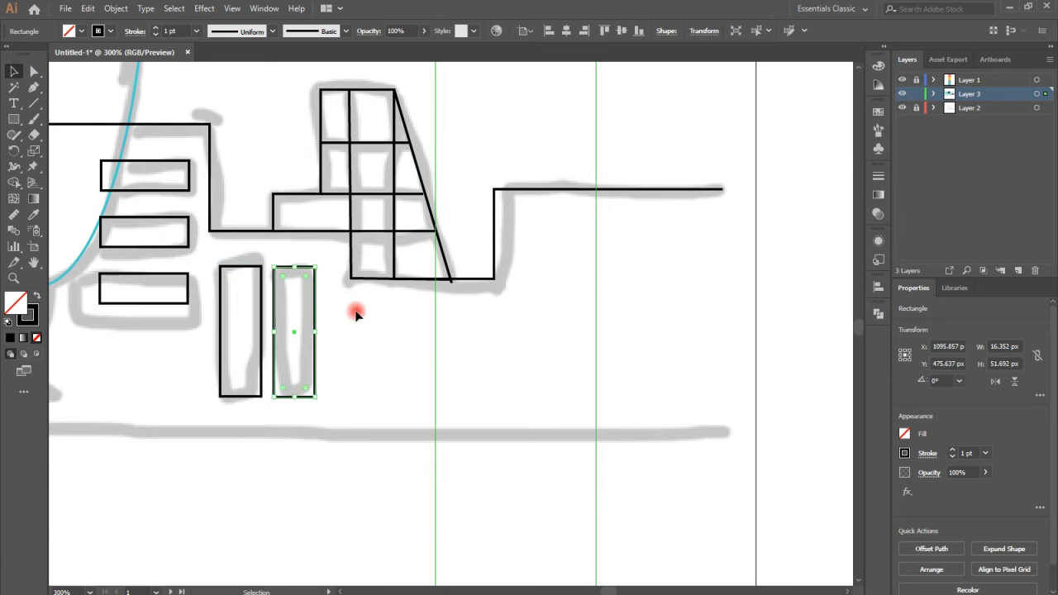
# Step: Draw a window rectangle about 11 × 17 px at the top of the stepped building and duplicate it onto the sketched window beside it
pyautogui.hotkey('ctrl', '-')
pyautogui.hotkey('ctrl', '-')
pyautogui.hscroll(-5, 598, 567)
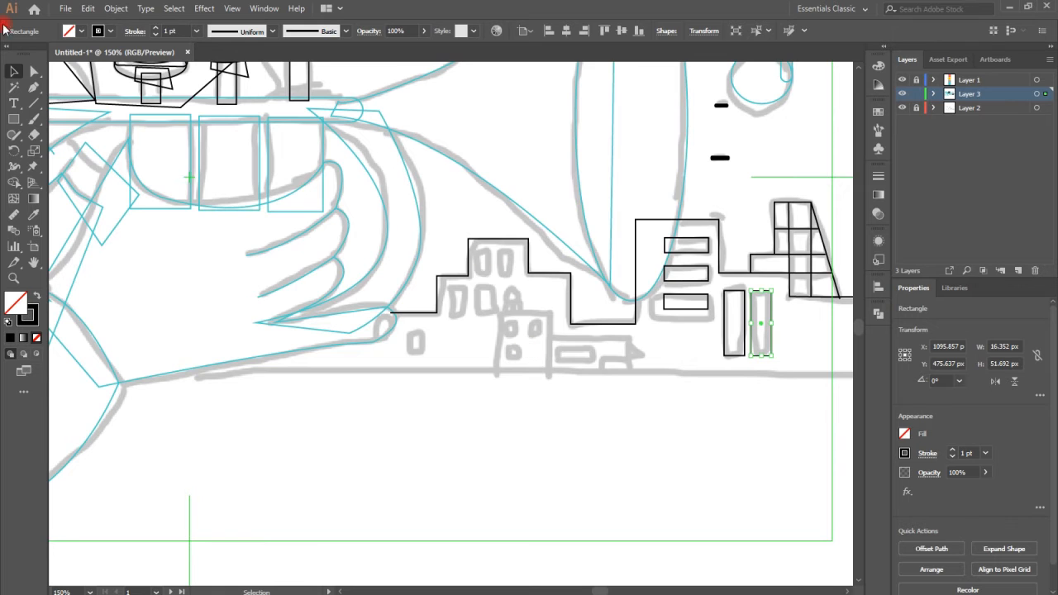
pyautogui.moveTo(477, 250); pyautogui.dragTo(490, 271)
pyautogui.hotkey('ctrl', '+')
pyautogui.hotkey('ctrl', '+')
pyautogui.hotkey('ctrl', '+')
pyautogui.hotkey('ctrl', '+')
pyautogui.hotkey('ctrl', '+')
pyautogui.scroll(-2, 489, 272)
pyautogui.press('v')
pyautogui.moveTo(590, 193); pyautogui.dragTo(612, 194)
# Step: Duplicate the window pair onto the row below and copy one window onto the lone sketched window near the ground
pyautogui.keyDown('shift'); pyautogui.click(530, 200); pyautogui.keyUp('shift')
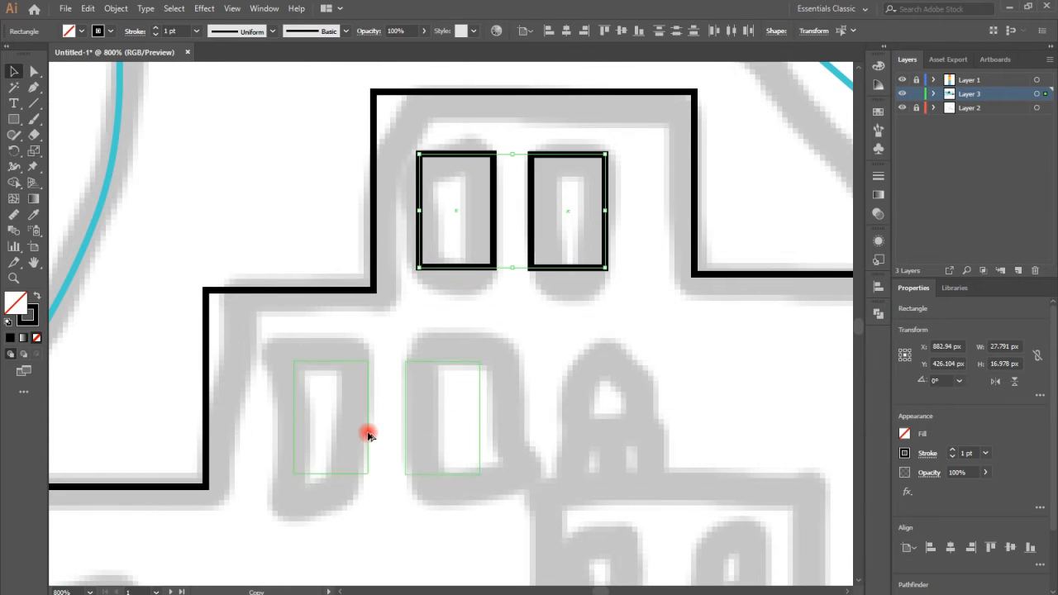
pyautogui.moveTo(369, 433); pyautogui.dragTo(370, 434)
pyautogui.scroll(-5, 441, 403)
pyautogui.hscroll(-3, 554, 365)
pyautogui.click(555, 364)
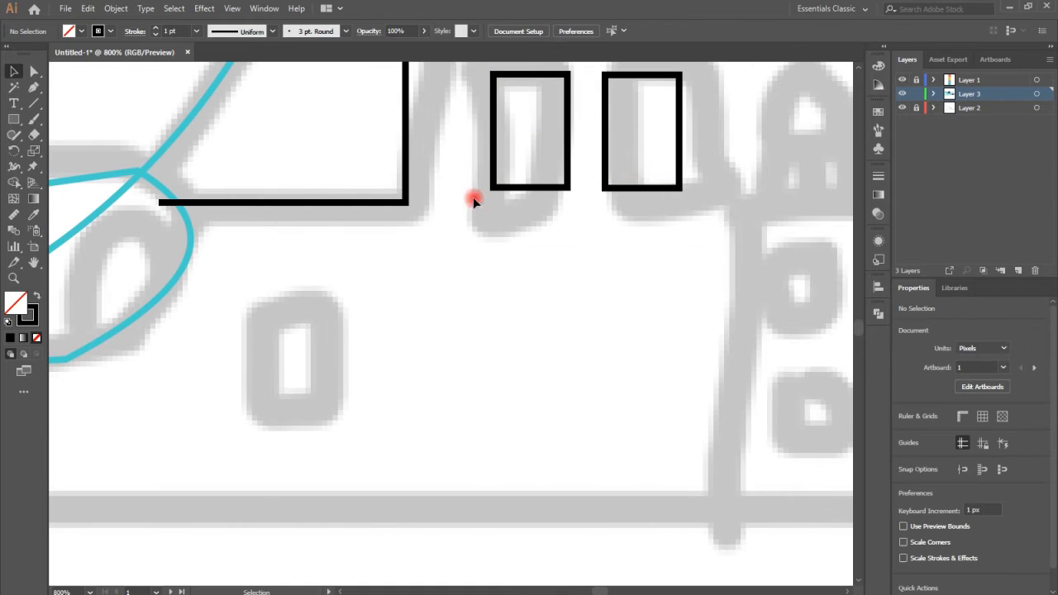
pyautogui.click(492, 96)
pyautogui.moveTo(273, 378); pyautogui.dragTo(261, 376)
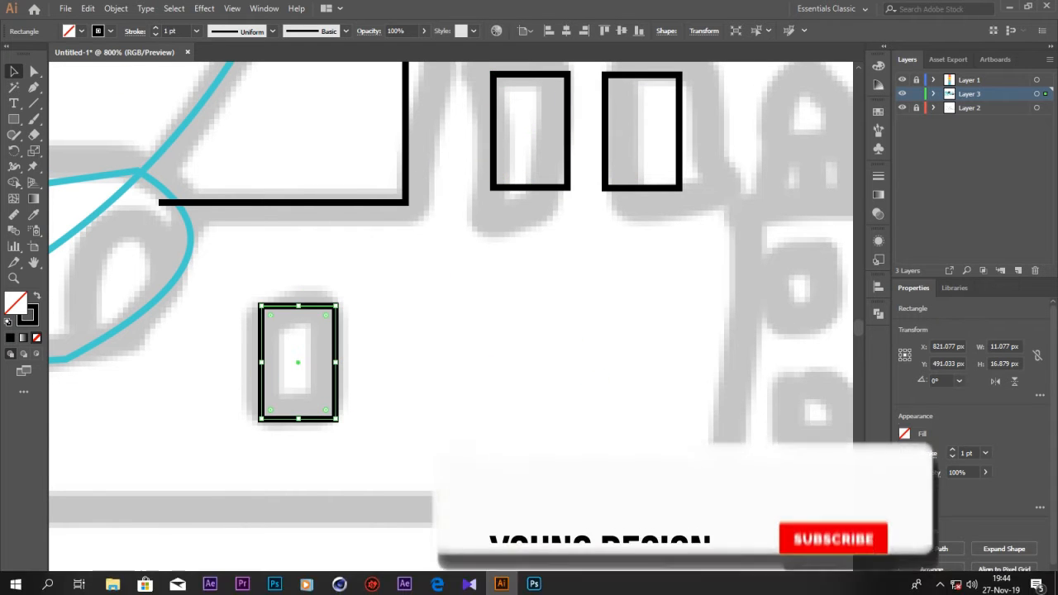
# Step: Draw a small window about 5 × 7 px in the front building and duplicate it onto the building's other two sketched windows
pyautogui.hotkey('ctrl', '-')
pyautogui.hotkey('ctrl', '-')
pyautogui.press('m')
pyautogui.moveTo(691, 272); pyautogui.dragTo(717, 299)
pyautogui.hotkey('ctrl', '+')
pyautogui.hotkey('ctrl', '+')
pyautogui.hotkey('ctrl', '+')
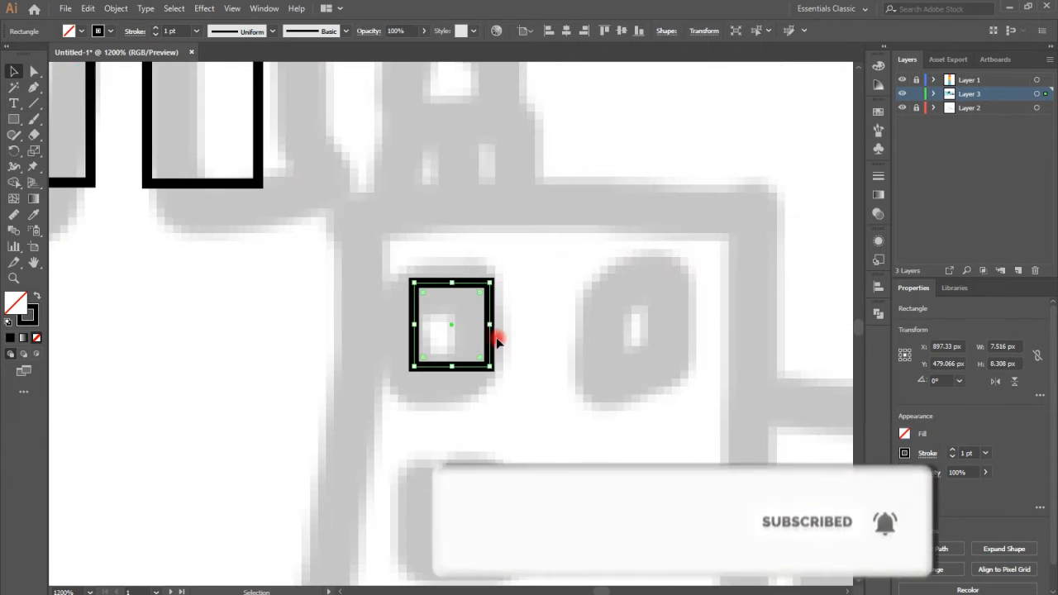
pyautogui.moveTo(490, 325); pyautogui.dragTo(478, 325)
pyautogui.moveTo(447, 366); pyautogui.dragTo(447, 353)
pyautogui.moveTo(415, 319); pyautogui.dragTo(423, 319)
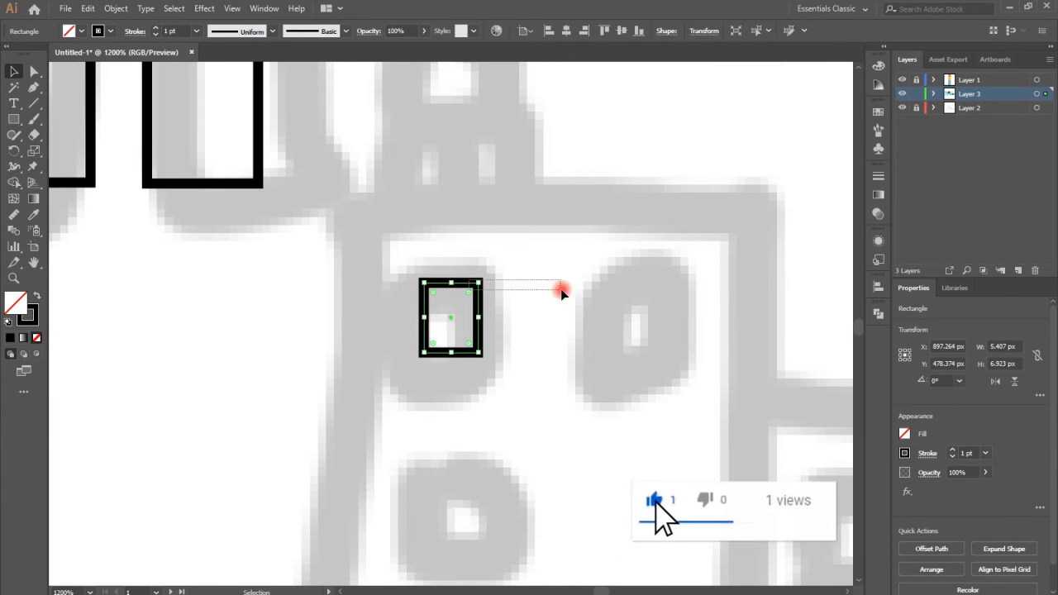
pyautogui.moveTo(653, 295); pyautogui.dragTo(654, 296)
pyautogui.scroll(-3, 496, 521)
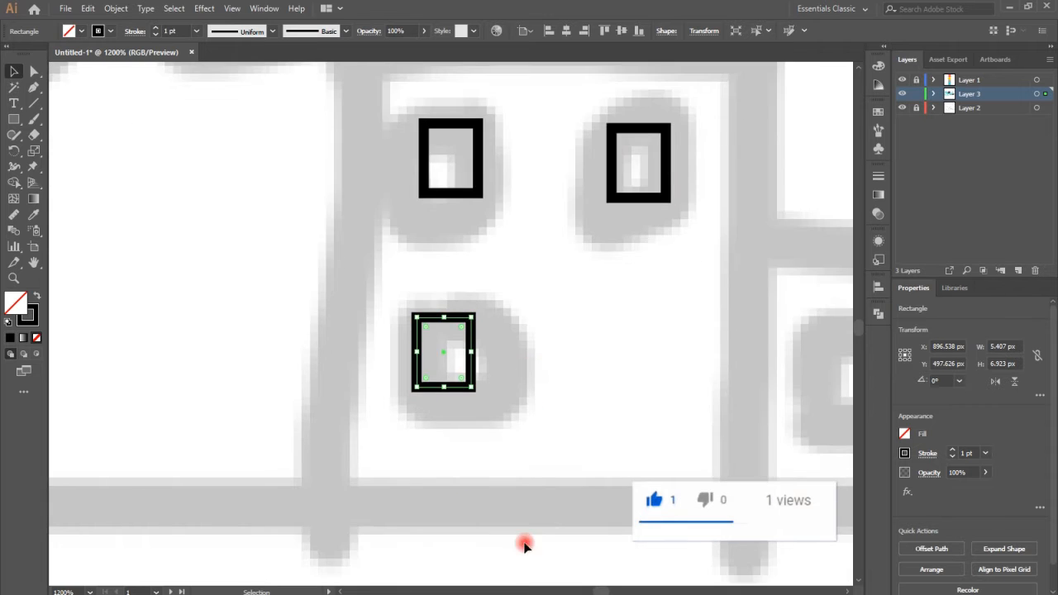
# Step: Draw a rectangle around the front building's three windows and another about 69 × 27 px for the low building attached to it
pyautogui.hscroll(4, 406, 377)
pyautogui.hotkey('ctrl', '-')
pyautogui.hotkey('ctrl', '-')
pyautogui.hotkey('ctrl', '-')
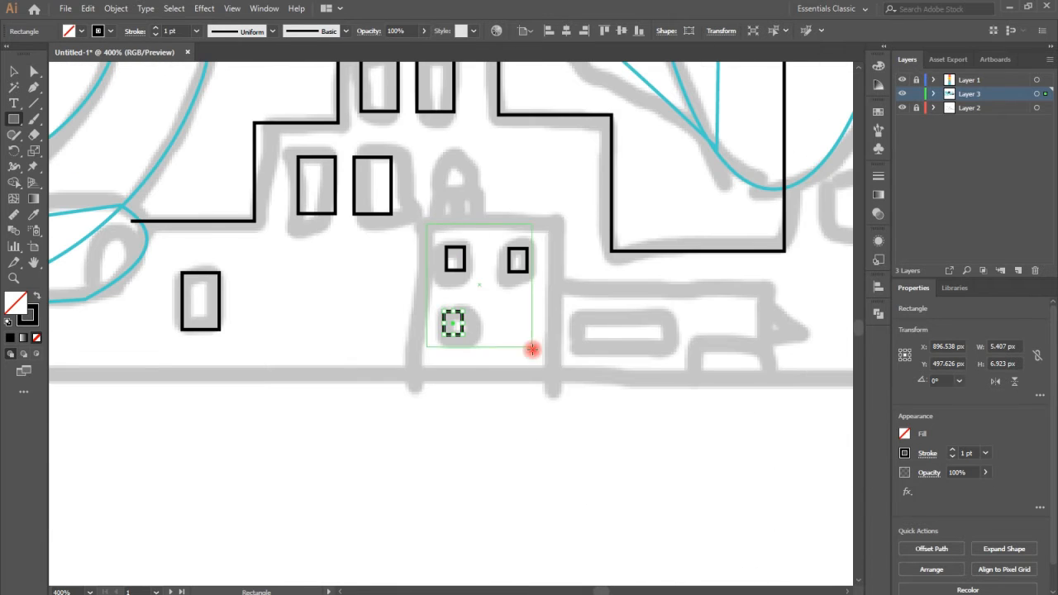
pyautogui.moveTo(531, 342); pyautogui.dragTo(559, 388)
pyautogui.moveTo(541, 286); pyautogui.dragTo(771, 378)
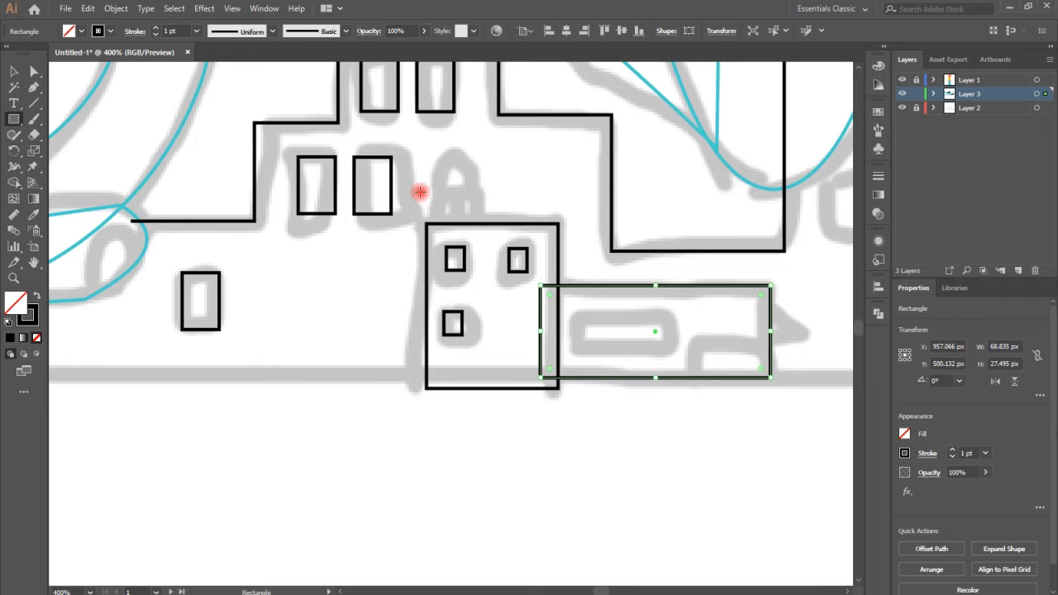
# Step: Draw a small rectangle on the front building's roof and a second one above it with its top corners rounded into a dome
pyautogui.moveTo(478, 223); pyautogui.dragTo(482, 224)
pyautogui.moveTo(439, 155)
pyautogui.mouseDown()
pyautogui.moveTo(472, 197)
pyautogui.moveTo(456, 173)
pyautogui.mouseUp()
pyautogui.press('a')
pyautogui.click(441, 155)
pyautogui.keyDown('shift'); pyautogui.click(473, 155); pyautogui.keyUp('shift')
pyautogui.click(14, 72)
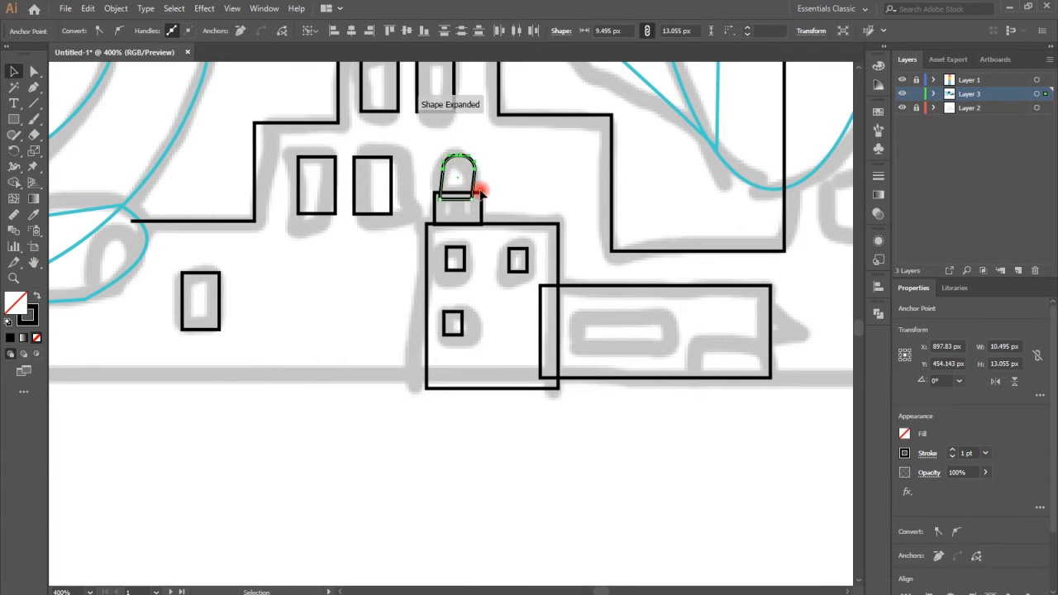
# Step: Draw rectangles for the wide window and the door of the low building
pyautogui.moveTo(574, 316); pyautogui.dragTo(674, 351)
pyautogui.moveTo(771, 381); pyautogui.dragTo(772, 381)
pyautogui.moveTo(769, 305)
pyautogui.mouseDown()
pyautogui.moveTo(787, 343)
pyautogui.moveTo(807, 346)
pyautogui.mouseUp()
pyautogui.click(35, 72)
pyautogui.press('Delete')
pyautogui.hotkey('ctrl', 'z')
pyautogui.hotkey('ctrl', 'z')
# Step: Trace the small triangular awning above the door on the low building's outer wall with the Pen tool
pyautogui.press('p')
pyautogui.click(770, 302)
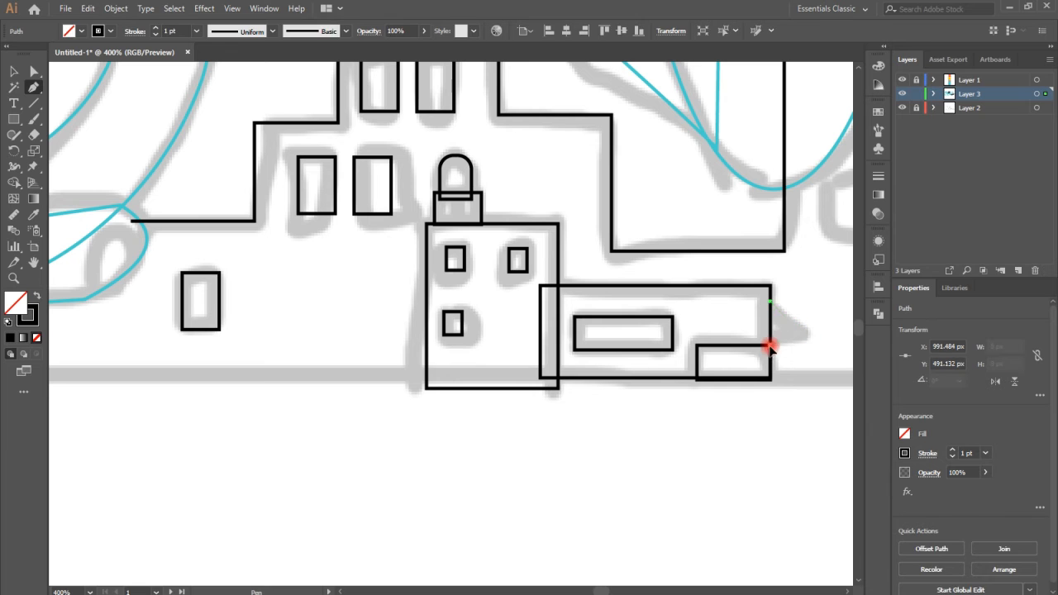
pyautogui.click(771, 347)
pyautogui.scroll(4, 553, 411)
pyautogui.scroll(-5, 336, 433)
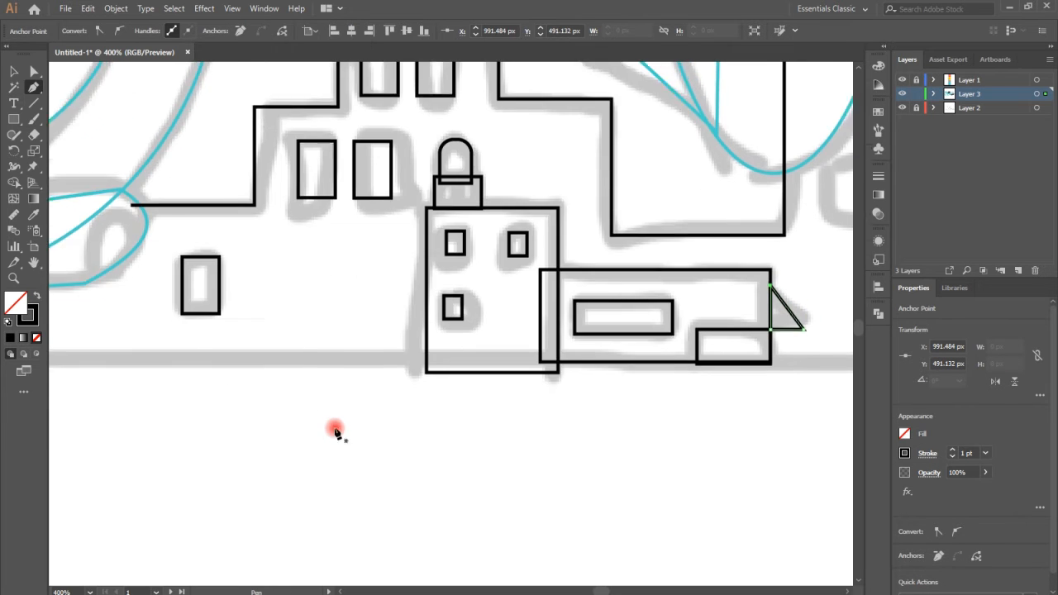
# Step: Fill the large ellipse of the trumpet's bell with solid black and leave it without a stroke
pyautogui.hotkey('ctrl', '-')
pyautogui.hotkey('ctrl', '-')
pyautogui.hotkey('ctrl', '-')
pyautogui.hotkey('ctrl', '-')
pyautogui.press('v')
pyautogui.moveTo(418, 201); pyautogui.dragTo(649, 256)
pyautogui.click(650, 256)
pyautogui.click(650, 257)
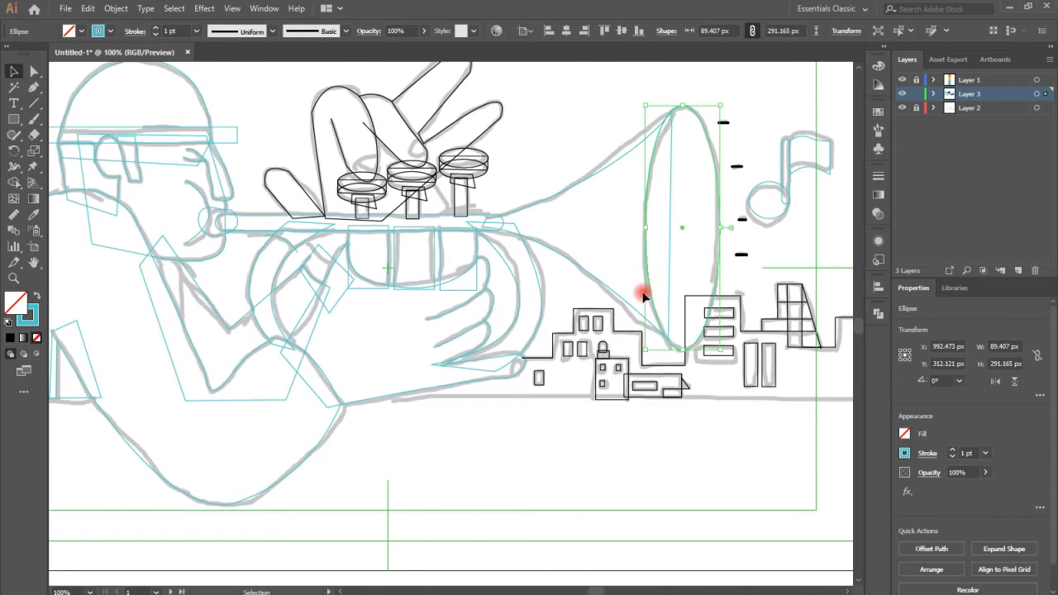
pyautogui.hotkey('shift', 'x')
pyautogui.doubleClick(22, 304)
pyautogui.click(878, 552)
pyautogui.click(1012, 397)
# Step: Unlock Layer 1 and move the colour swatches into the artwork, between the fingers and the trumpet's bell
pyautogui.hotkey('ctrl', '-')
pyautogui.hotkey('ctrl', '-')
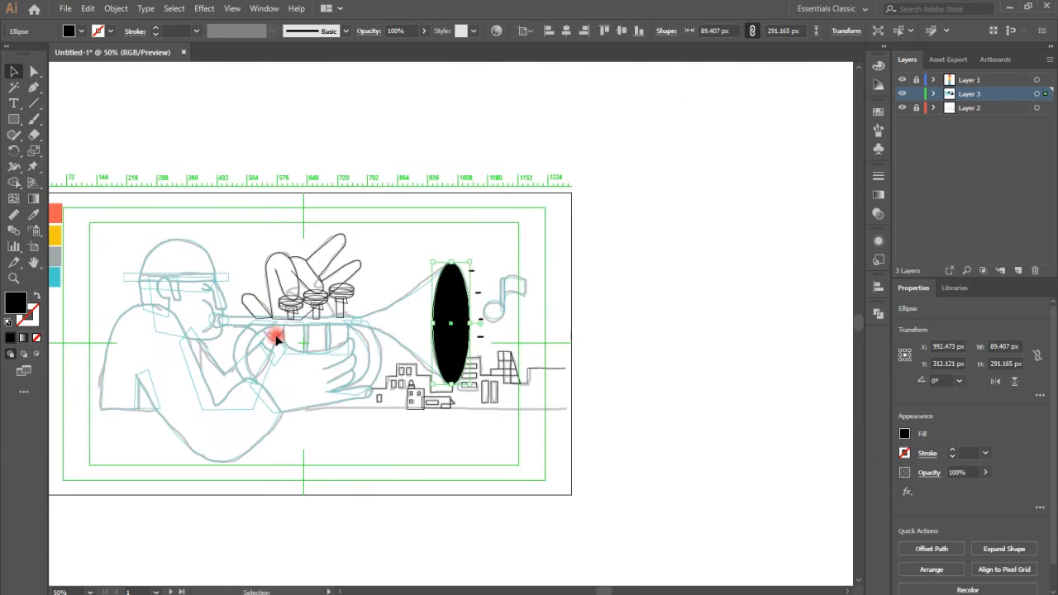
pyautogui.moveTo(216, 294); pyautogui.dragTo(396, 296)
pyautogui.moveTo(244, 305); pyautogui.dragTo(245, 306)
pyautogui.moveTo(237, 241); pyautogui.dragTo(568, 253)
# Step: Fill the trumpet's flared horn with the yellow swatch colour using the Eyedropper
pyautogui.hotkey('ctrl', '+')
pyautogui.hotkey('ctrl', '+')
pyautogui.hotkey('ctrl', '+')
pyautogui.hotkey('ctrl', '+')
pyautogui.scroll(-3, 245, 270)
pyautogui.click(611, 325)
pyautogui.click(33, 216)
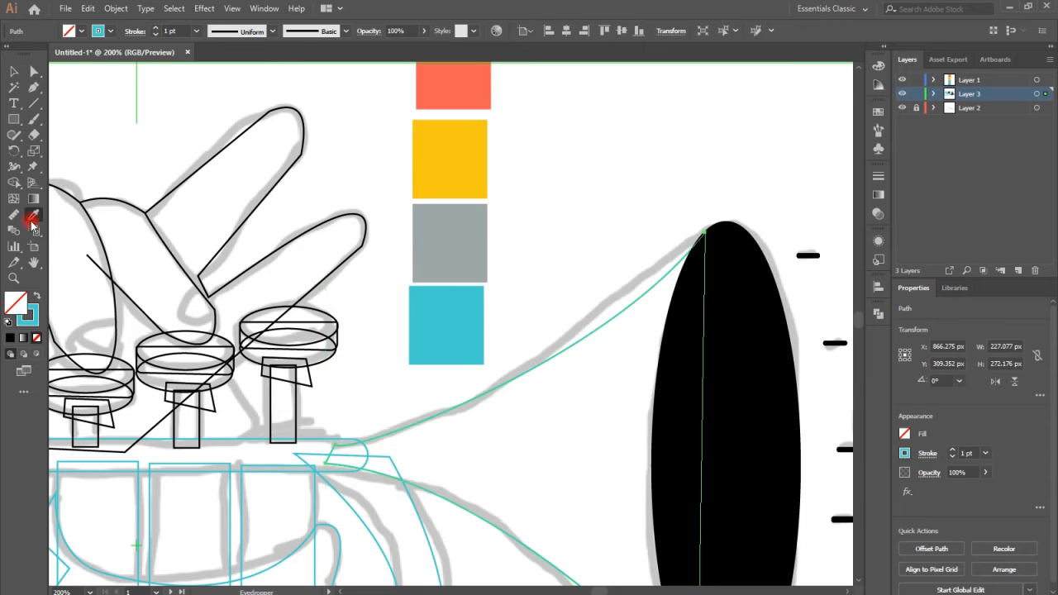
pyautogui.click(445, 170)
# Step: Apply the horn's yellow fill to the long straight trumpet tube with the Eyedropper
pyautogui.scroll(-3, 248, 258)
pyautogui.click(31, 72)
pyautogui.click(108, 328)
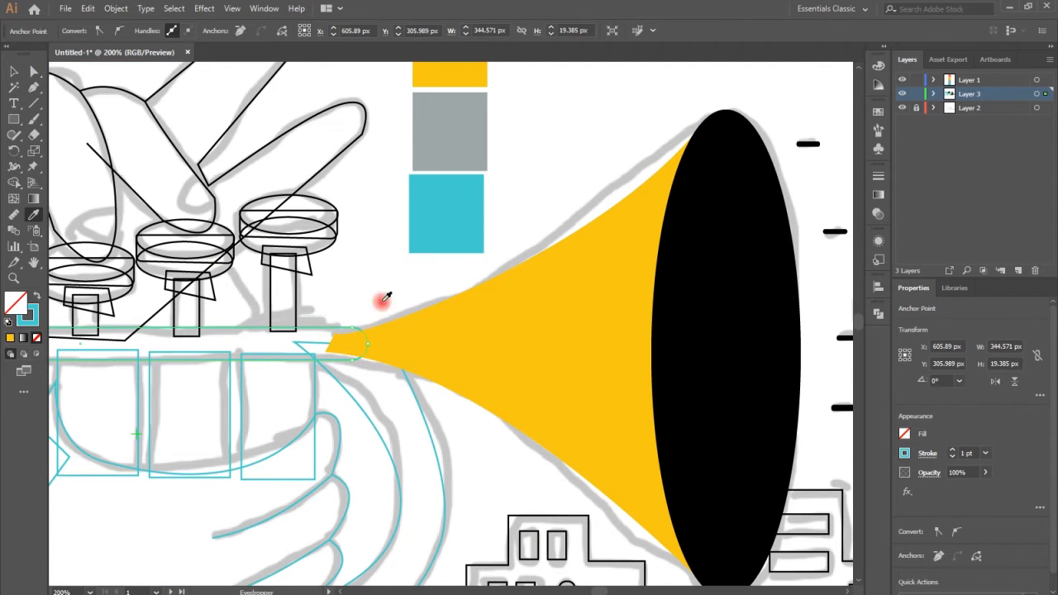
pyautogui.click(563, 334)
# Step: Fill the curved tube below the horn with the same yellow and give it a black stroke
pyautogui.click(14, 72)
pyautogui.scroll(-4, 359, 333)
pyautogui.click(401, 313)
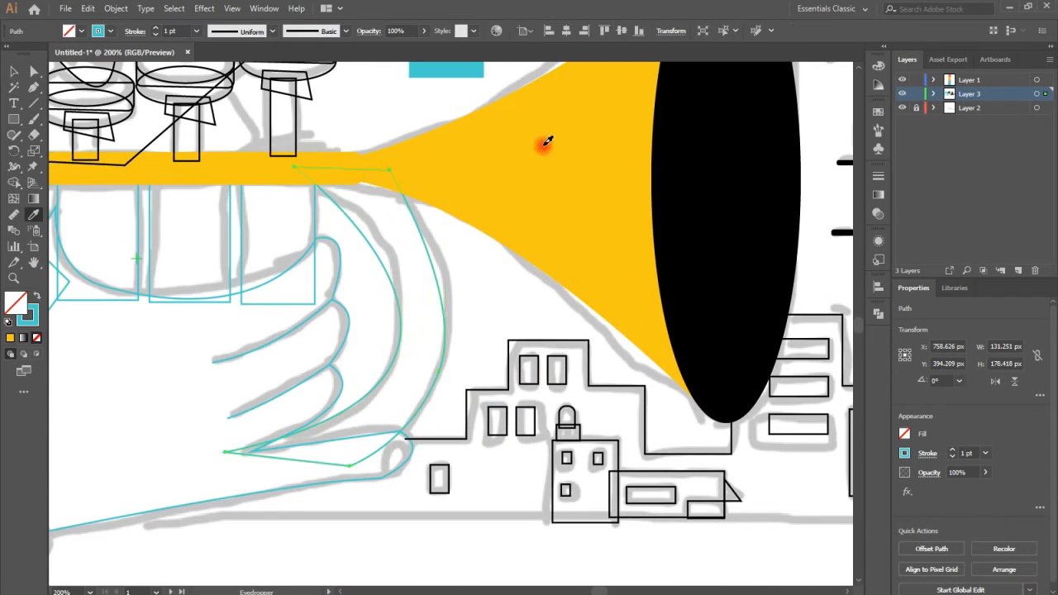
pyautogui.click(543, 145)
pyautogui.click(33, 312)
pyautogui.click(111, 32)
pyautogui.click(36, 54)
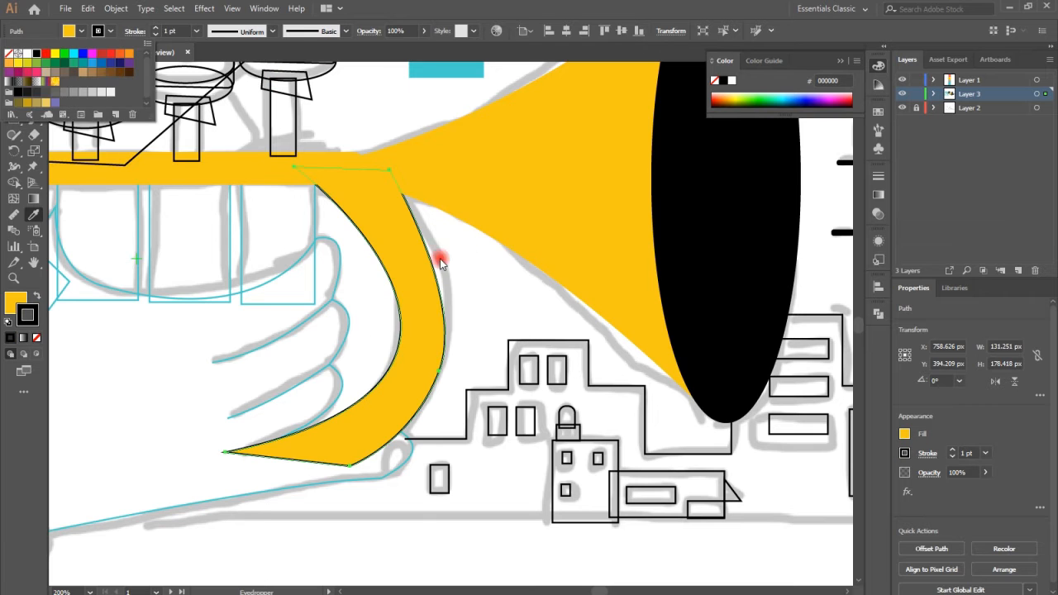
pyautogui.click(420, 171)
# Step: Give the yellow flared horn and the long straight tube a black stroke
pyautogui.click(14, 71)
pyautogui.click(494, 195)
pyautogui.click(111, 32)
pyautogui.click(36, 54)
pyautogui.click(274, 180)
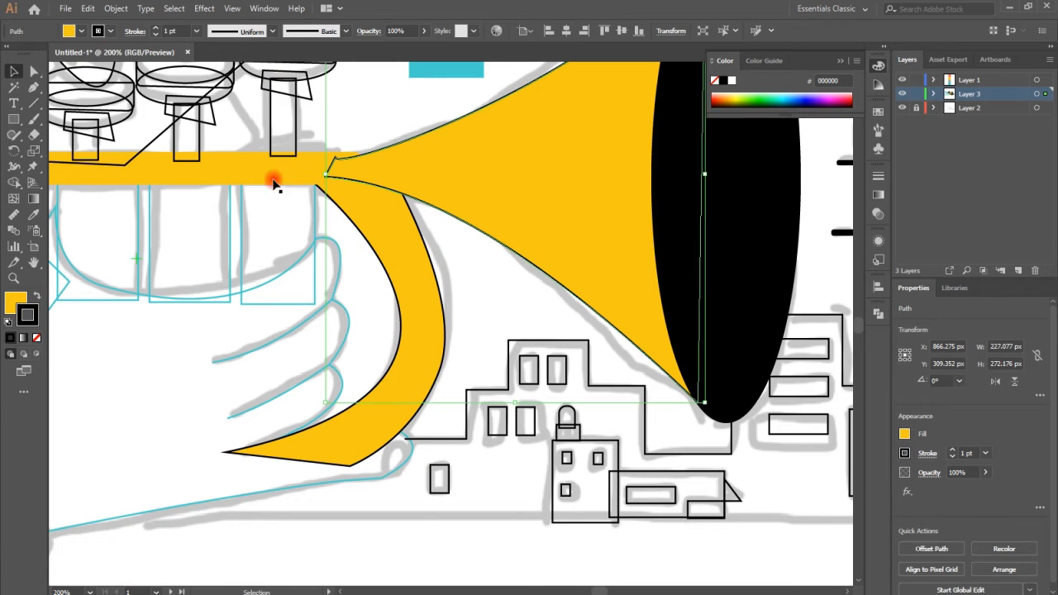
pyautogui.click(273, 180)
pyautogui.click(110, 31)
pyautogui.click(36, 54)
# Step: Merge the straight tube and the flared horn into one shape with the Shape Builder
pyautogui.click(285, 175)
pyautogui.keyDown('shift'); pyautogui.click(537, 178); pyautogui.keyUp('shift')
pyautogui.click(14, 183)
pyautogui.moveTo(380, 171); pyautogui.dragTo(289, 169)
# Step: Delete the extra anchor points where the straight tube meets the horn to smooth the merged outline's upper and lower edges
pyautogui.click(33, 72)
pyautogui.click(362, 154)
pyautogui.hotkey('ctrl', '+')
pyautogui.hotkey('ctrl', '+')
pyautogui.hotkey('ctrl', '+')
pyautogui.hotkey('ctrl', '+')
pyautogui.hotkey('ctrl', '+')
pyautogui.click(34, 89)
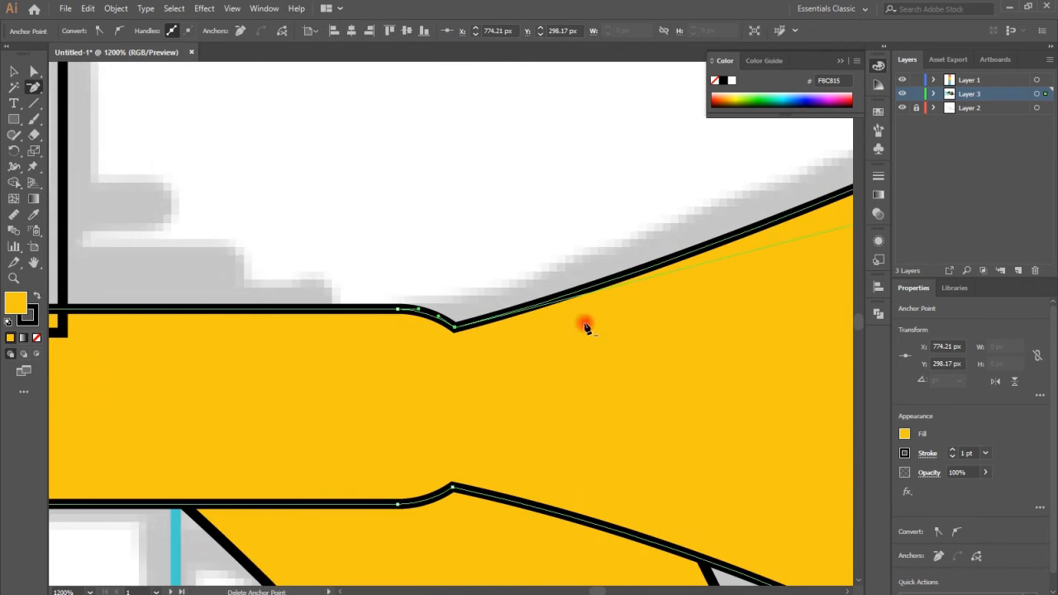
pyautogui.click(397, 309)
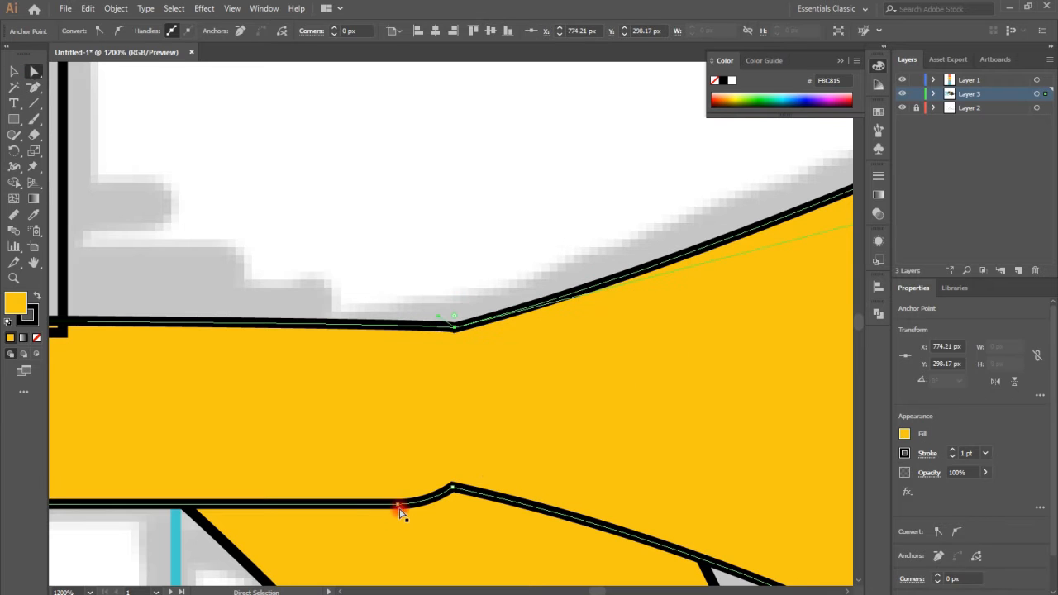
pyautogui.click(538, 406)
pyautogui.click(637, 321)
pyautogui.click(396, 506)
pyautogui.hotkey('ctrl', '1')
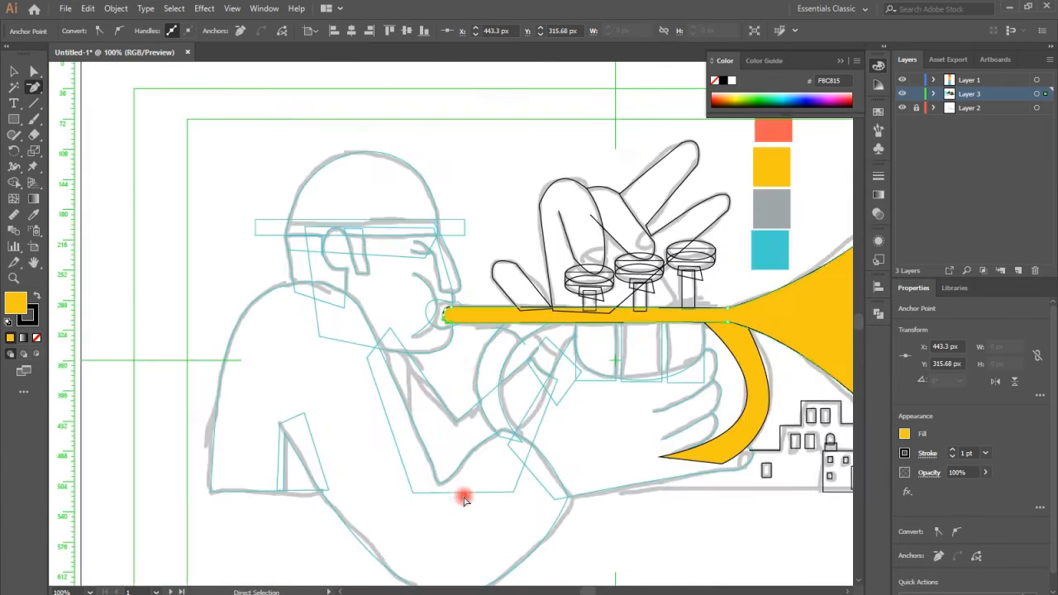
pyautogui.scroll(-3, 699, 433)
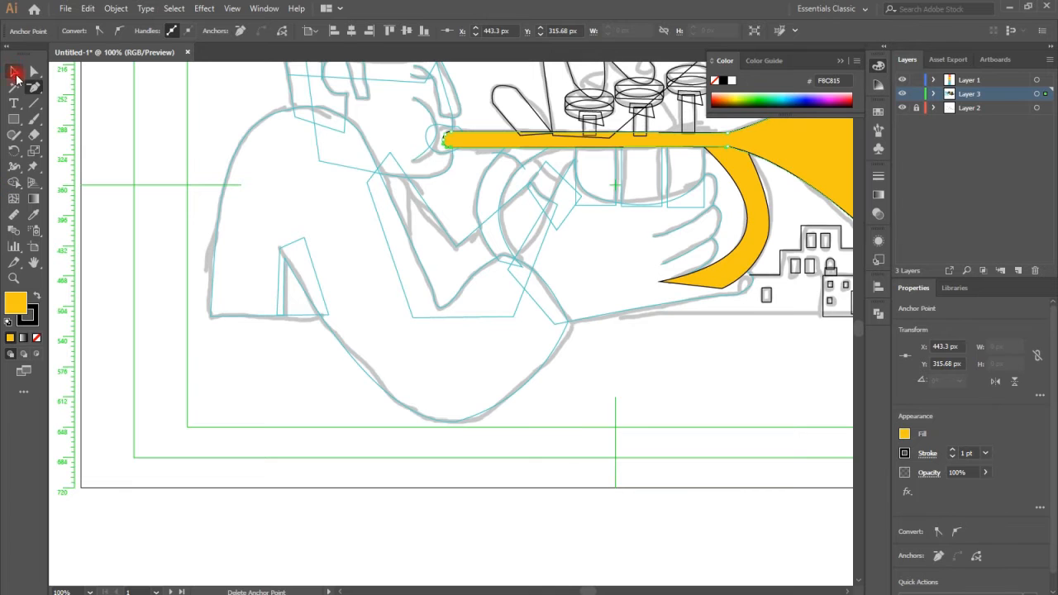
# Step: Give the lower hand's outline and its finger curves under the trumpet a black stroke
pyautogui.click(595, 318)
pyautogui.click(108, 31)
pyautogui.click(35, 55)
pyautogui.click(693, 221)
pyautogui.click(108, 32)
pyautogui.click(35, 55)
pyautogui.click(680, 252)
pyautogui.click(108, 31)
pyautogui.click(35, 55)
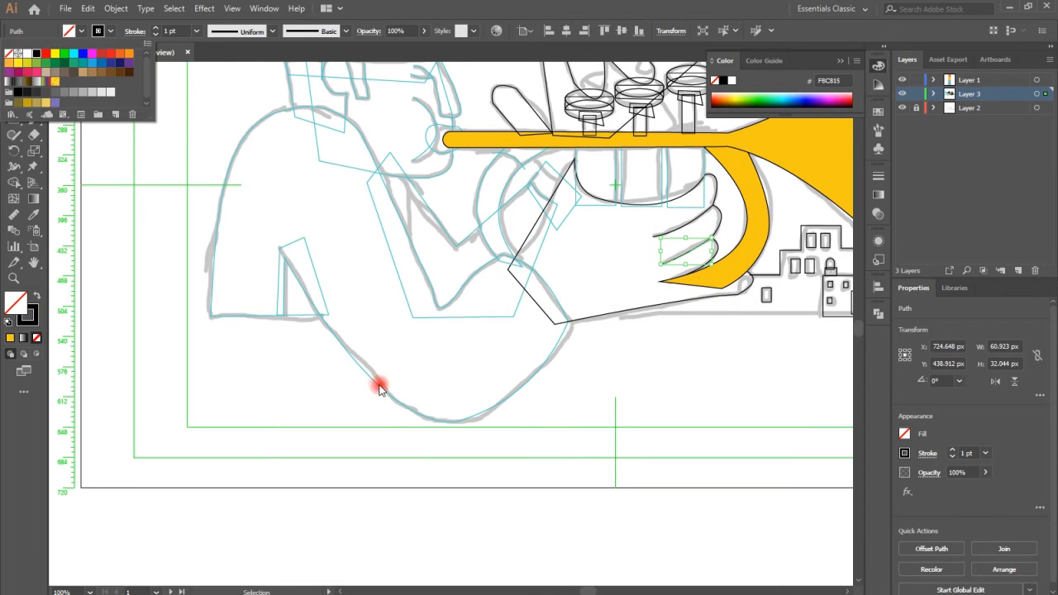
# Step: Fill the player's back and near sleeve shape with the coral palette colour
pyautogui.click(382, 387)
pyautogui.scroll(3, 508, 394)
pyautogui.scroll(2, 508, 397)
pyautogui.press('i')
pyautogui.click(775, 165)
# Step: Fill the small four-sided gap shape under the near arm with black and no stroke
pyautogui.press('v')
pyautogui.click(319, 494)
pyautogui.click(36, 296)
pyautogui.doubleClick(16, 303)
pyautogui.click(755, 560)
pyautogui.click(1047, 401)
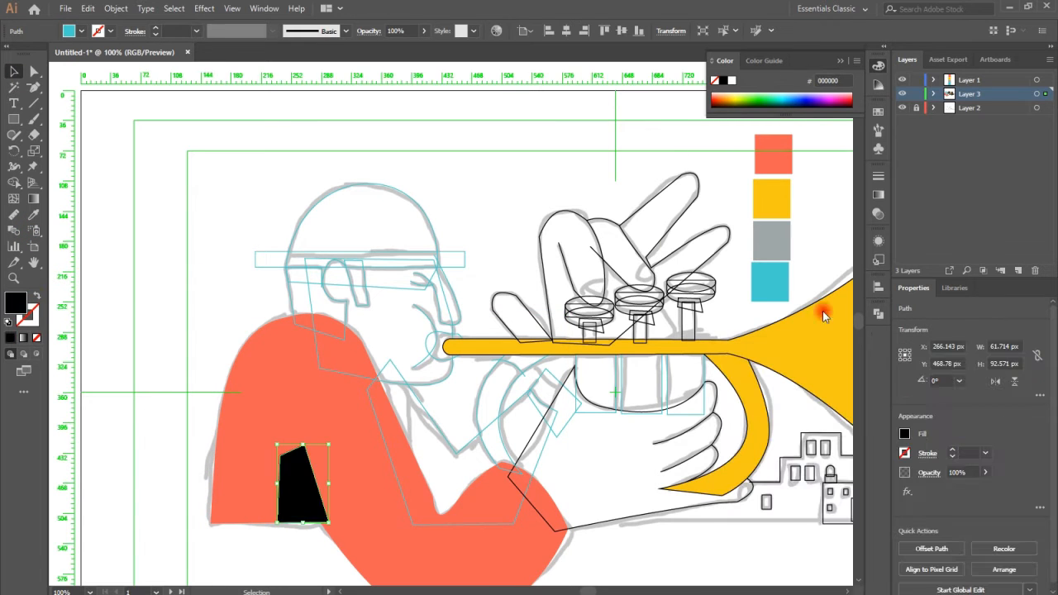
# Step: Fill the cap's dome with the grey palette colour
pyautogui.click(384, 192)
pyautogui.press('i')
pyautogui.click(774, 240)
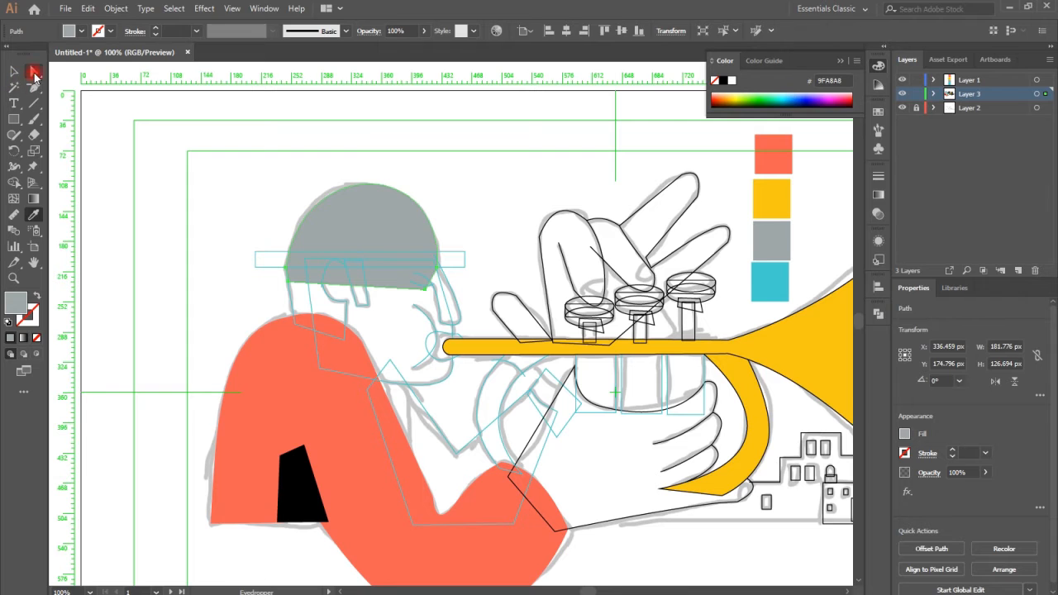
# Step: Give the cap's long horizontal brim rectangle a black stroke and no fill
pyautogui.click(34, 76)
pyautogui.click(464, 252)
pyautogui.click(37, 296)
pyautogui.click(37, 296)
pyautogui.doubleClick(31, 318)
pyautogui.click(748, 560)
pyautogui.click(1040, 397)
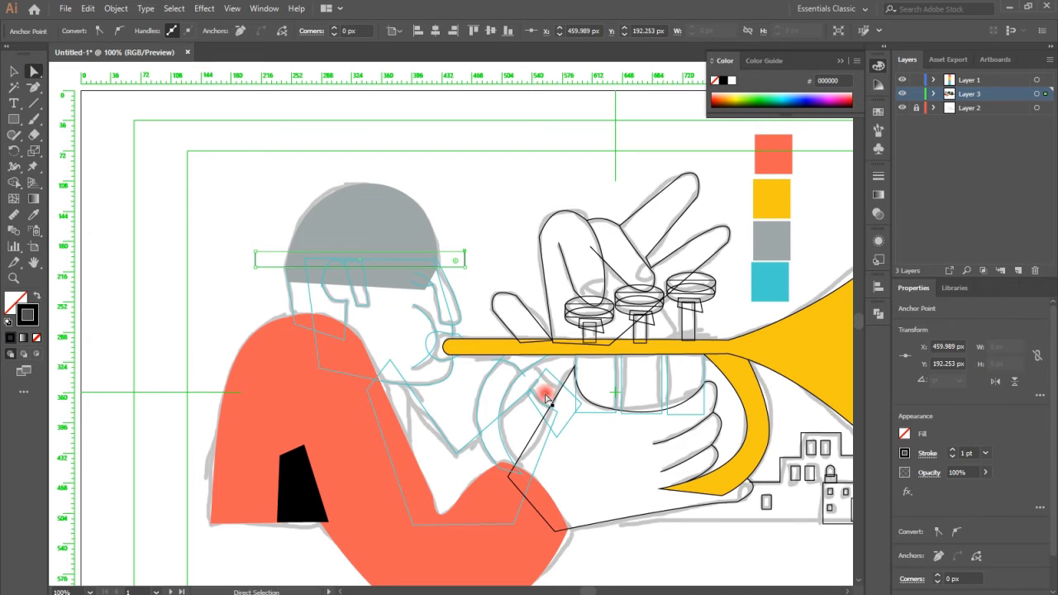
pyautogui.press('v')
pyautogui.click(519, 209)
# Step: Give the ear's upper curve a black stroke and fill the hair shape behind the ear with black
pyautogui.click(335, 284)
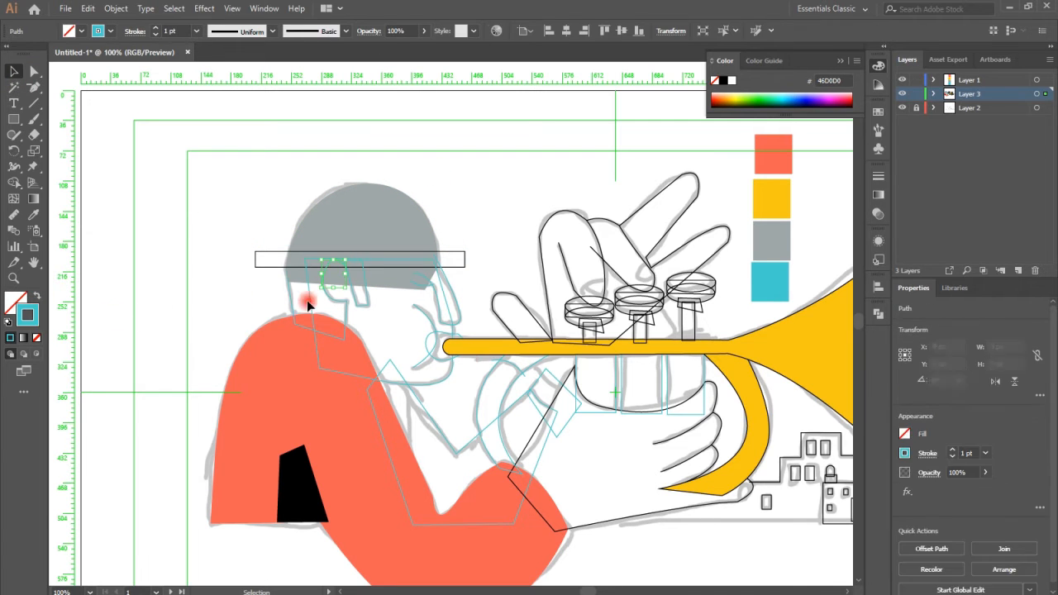
pyautogui.doubleClick(31, 318)
pyautogui.click(752, 559)
pyautogui.click(1028, 397)
pyautogui.click(343, 317)
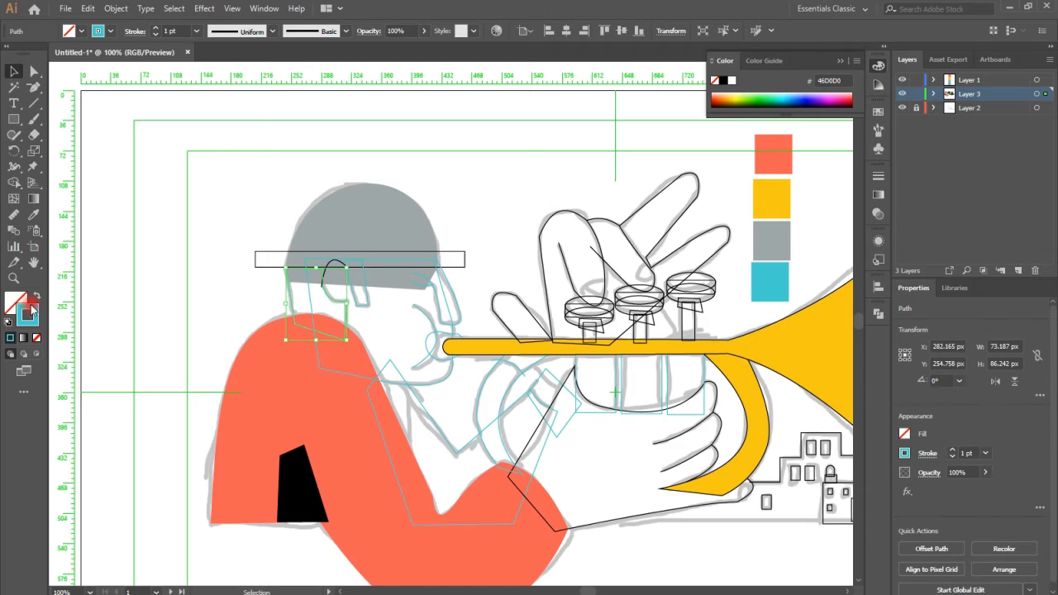
pyautogui.press('i')
pyautogui.click(289, 480)
# Step: Give the grey cap a black stroke
pyautogui.click(380, 252)
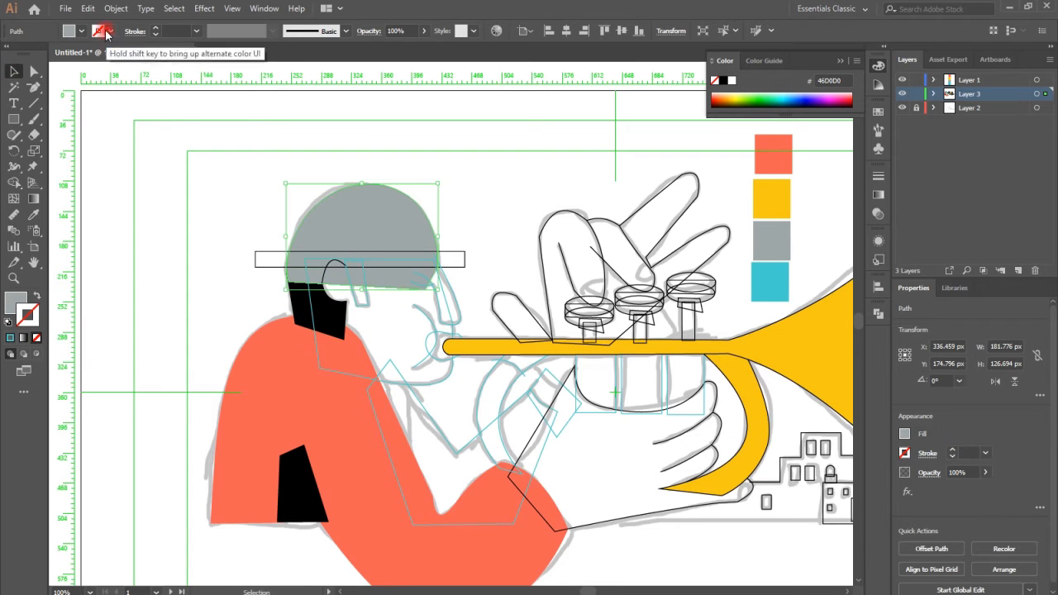
pyautogui.click(101, 33)
pyautogui.click(39, 51)
pyautogui.click(526, 108)
# Step: Give the face outline, the cheek curve, the mouth shape and the sideburn a black stroke
pyautogui.click(438, 380)
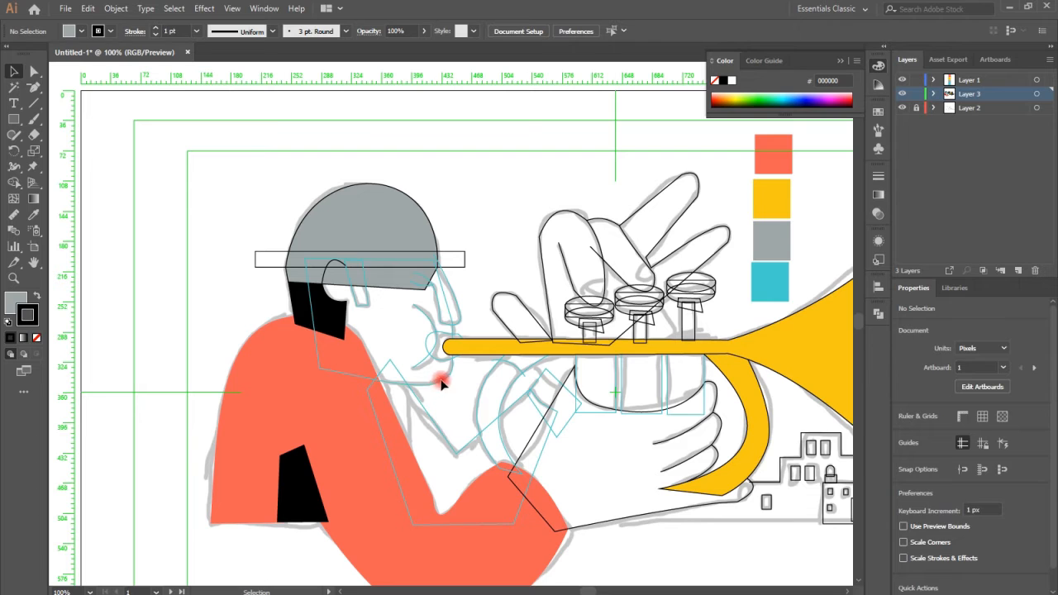
pyautogui.click(317, 346)
pyautogui.click(99, 32)
pyautogui.click(37, 53)
pyautogui.click(427, 314)
pyautogui.click(99, 32)
pyautogui.click(452, 350)
pyautogui.click(99, 32)
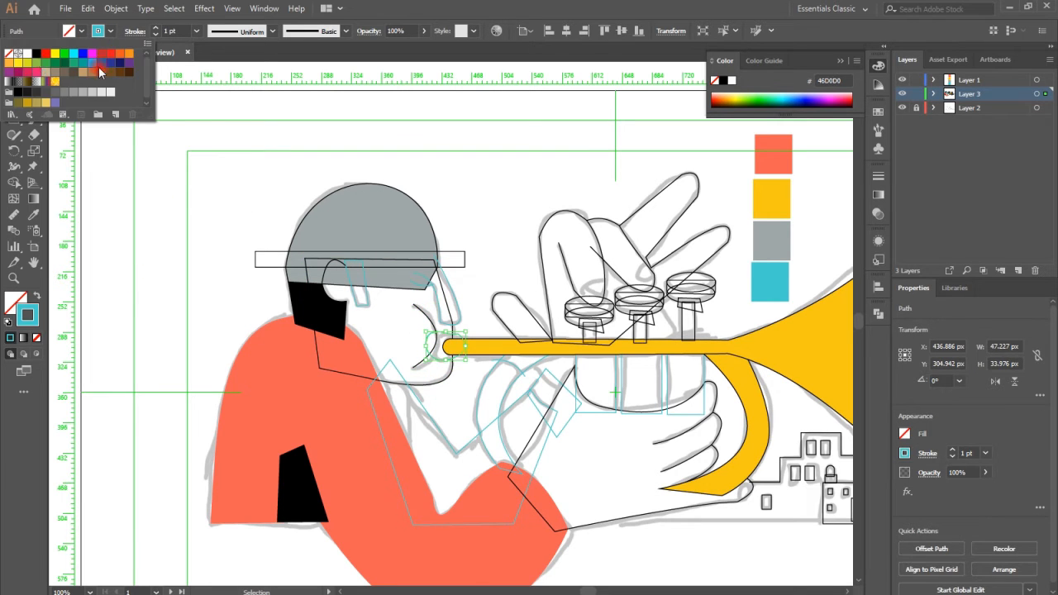
pyautogui.click(366, 299)
pyautogui.click(37, 47)
# Step: Try to divide the cap along the ear curve and the sideburn with the Shape Builder
pyautogui.click(670, 461)
pyautogui.hotkey('ctrl', '+')
pyautogui.hotkey('ctrl', '+')
pyautogui.hotkey('ctrl', '+')
pyautogui.hotkey('ctrl', '+')
pyautogui.click(362, 293)
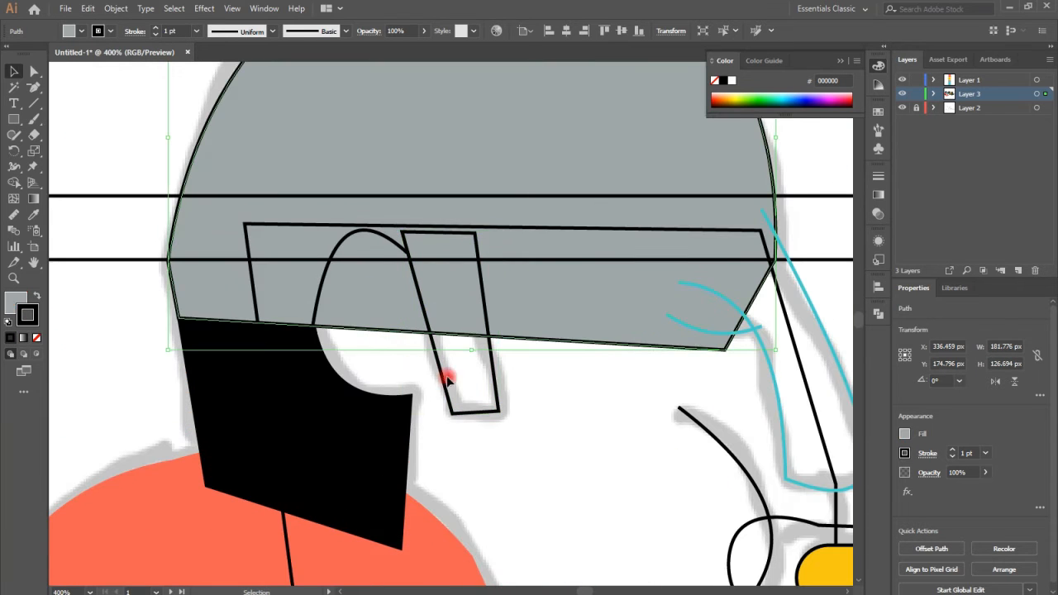
pyautogui.click(402, 253)
pyautogui.keyDown('shift'); pyautogui.click(424, 307); pyautogui.keyUp('shift')
pyautogui.keyDown('shift'); pyautogui.click(662, 344); pyautogui.keyUp('shift')
pyautogui.hotkey('shift', 'm')
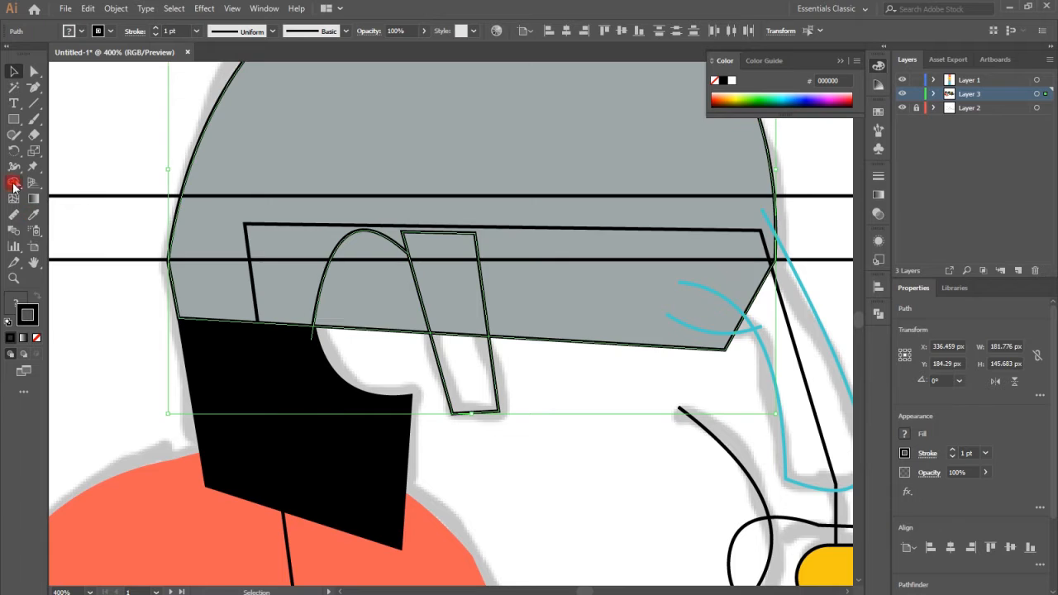
pyautogui.click(14, 73)
pyautogui.click(645, 460)
pyautogui.click(403, 249)
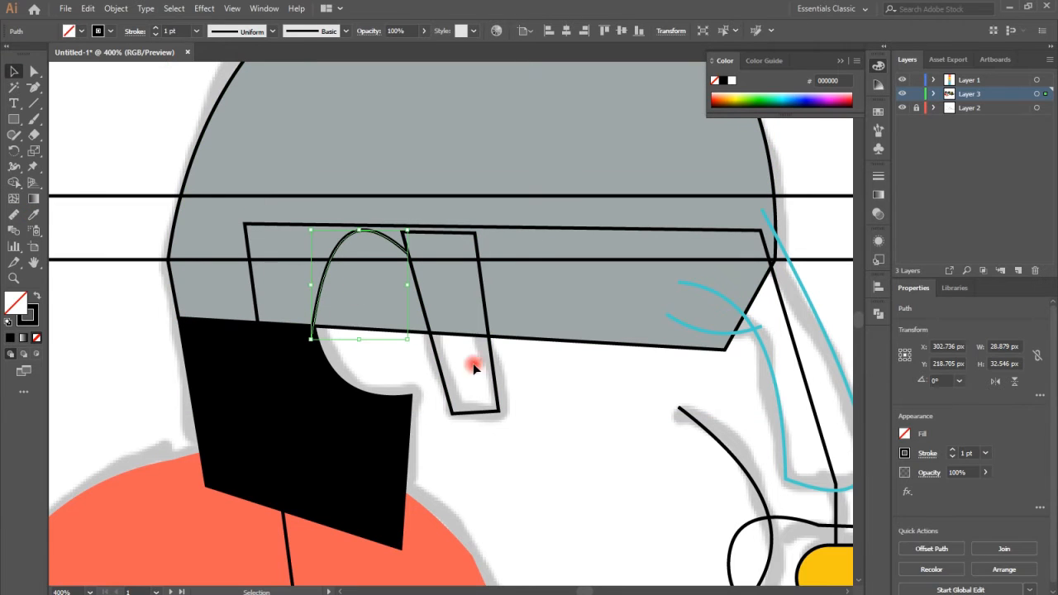
pyautogui.keyDown('shift'); pyautogui.click(565, 344); pyautogui.keyUp('shift')
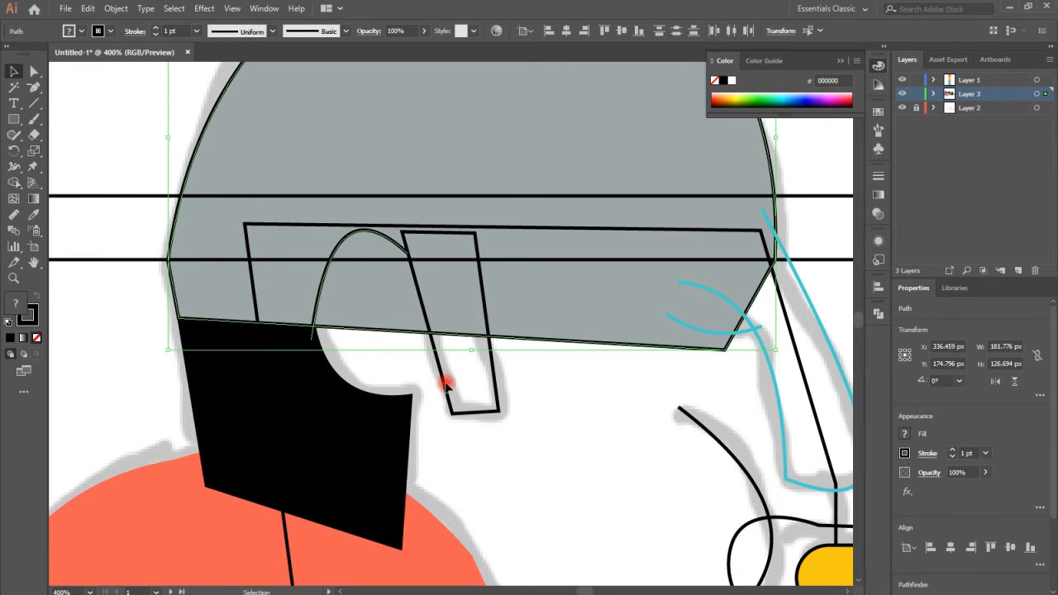
pyautogui.keyDown('shift'); pyautogui.click(446, 387); pyautogui.keyUp('shift')
pyautogui.click(19, 182)
# Step: Extend the ear curve's end point onto the sideburn's edge and cut the cap area inside the ear away with the Shape Builder
pyautogui.click(33, 72)
pyautogui.moveTo(408, 254); pyautogui.dragTo(412, 258)
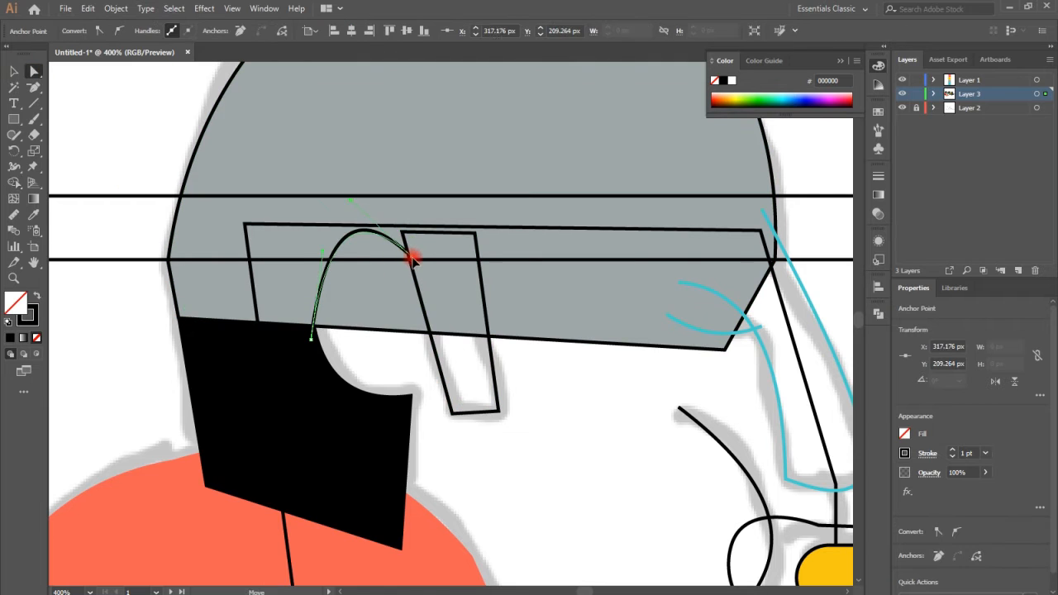
pyautogui.keyDown('shift'); pyautogui.click(492, 352); pyautogui.keyUp('shift')
pyautogui.keyDown('shift'); pyautogui.click(463, 335); pyautogui.keyUp('shift')
pyautogui.click(14, 183)
pyautogui.keyDown('alt'); pyautogui.click(361, 321); pyautogui.keyUp('alt')
pyautogui.click(32, 72)
pyautogui.click(376, 351)
pyautogui.click(385, 334)
pyautogui.press('Delete')
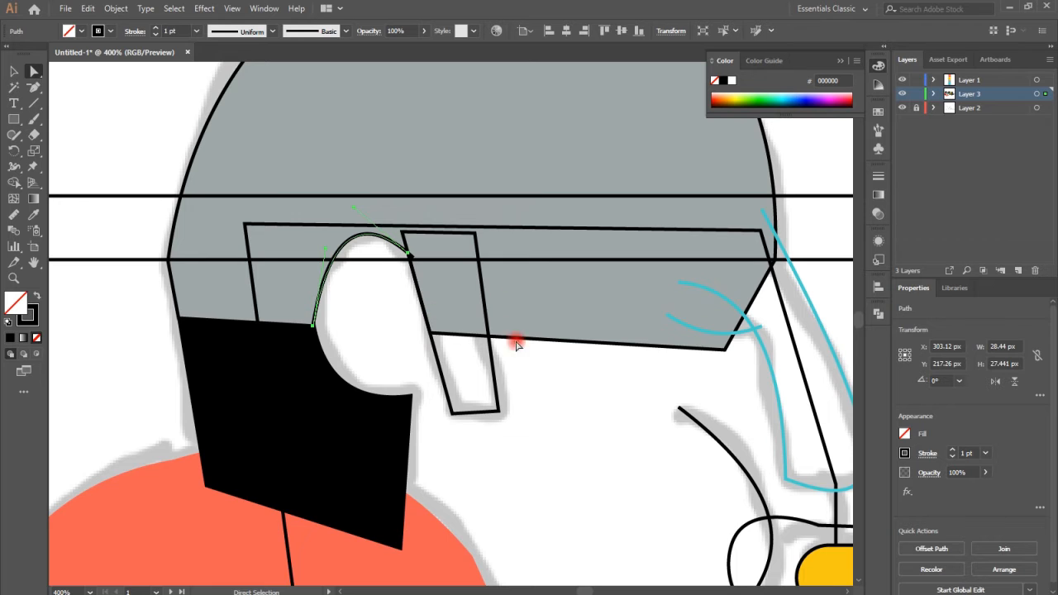
# Step: Smooth the face outline's anchor point just above the mouthpiece and send the face shape to the back
pyautogui.scroll(-2, 361, 359)
pyautogui.scroll(5, 553, 303)
pyautogui.scroll(-12, 596, 303)
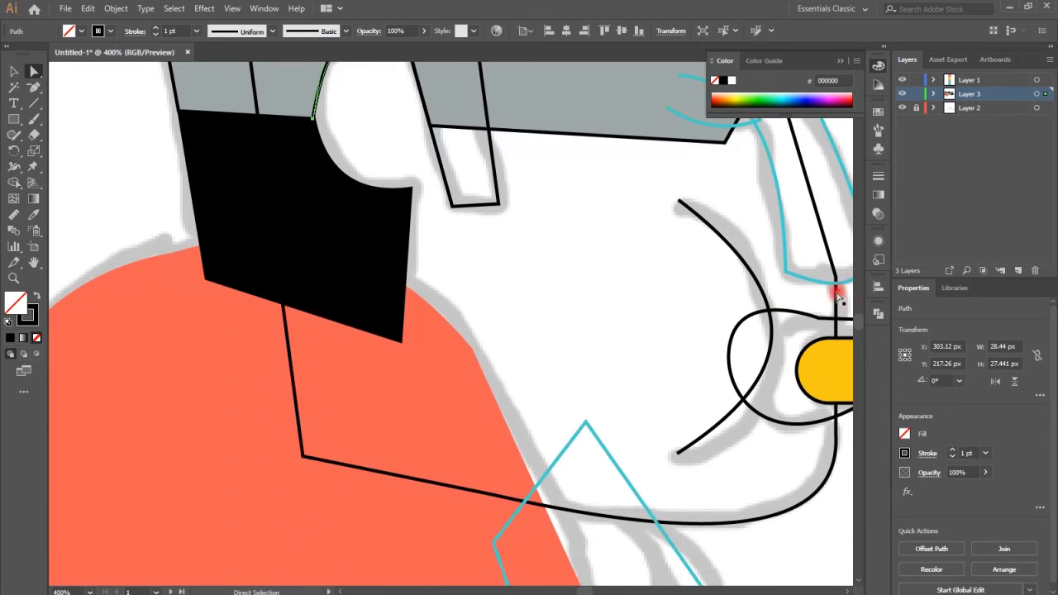
pyautogui.click(836, 278)
pyautogui.rightClick(277, 347)
pyautogui.click(488, 302)
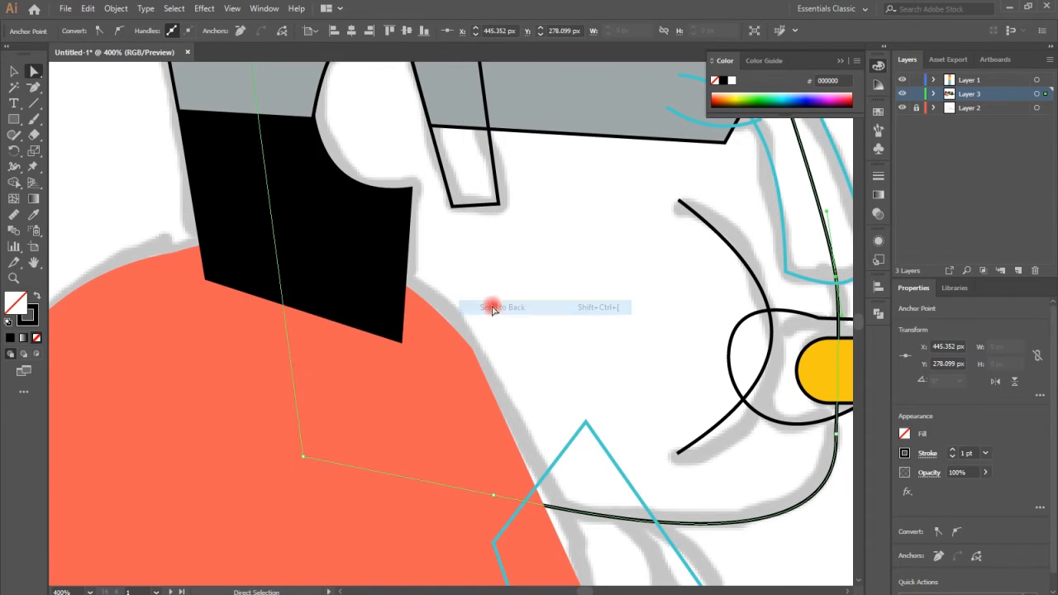
# Step: Draw a four-sided neck shape below the jaw with the Pen tool and fill it with black
pyautogui.scroll(-8, 595, 347)
pyautogui.hotkey('ctrl', '-')
pyautogui.scroll(-8, 584, 234)
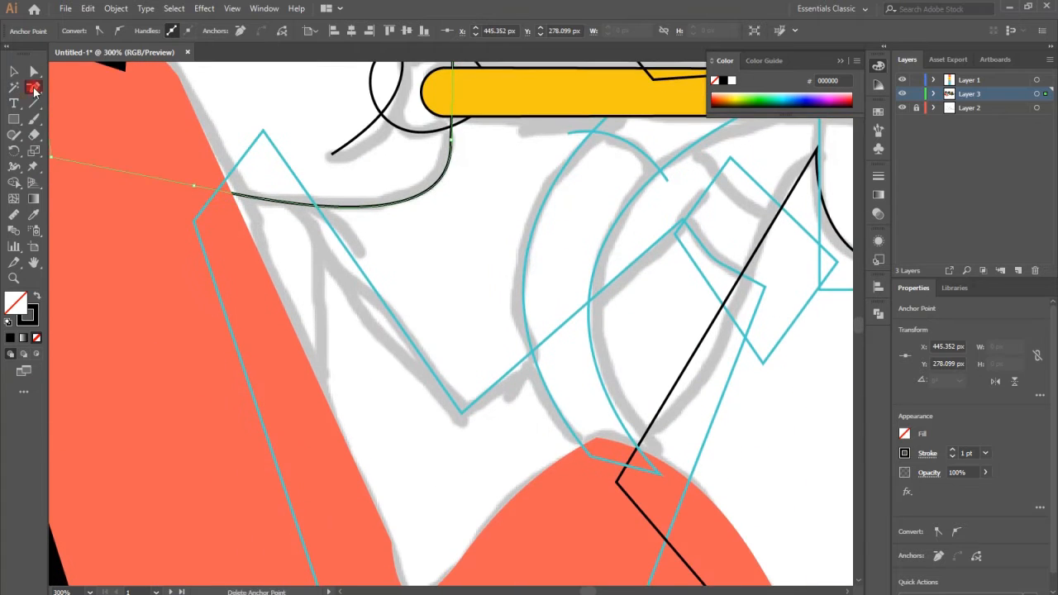
pyautogui.click(322, 406)
pyautogui.click(318, 204)
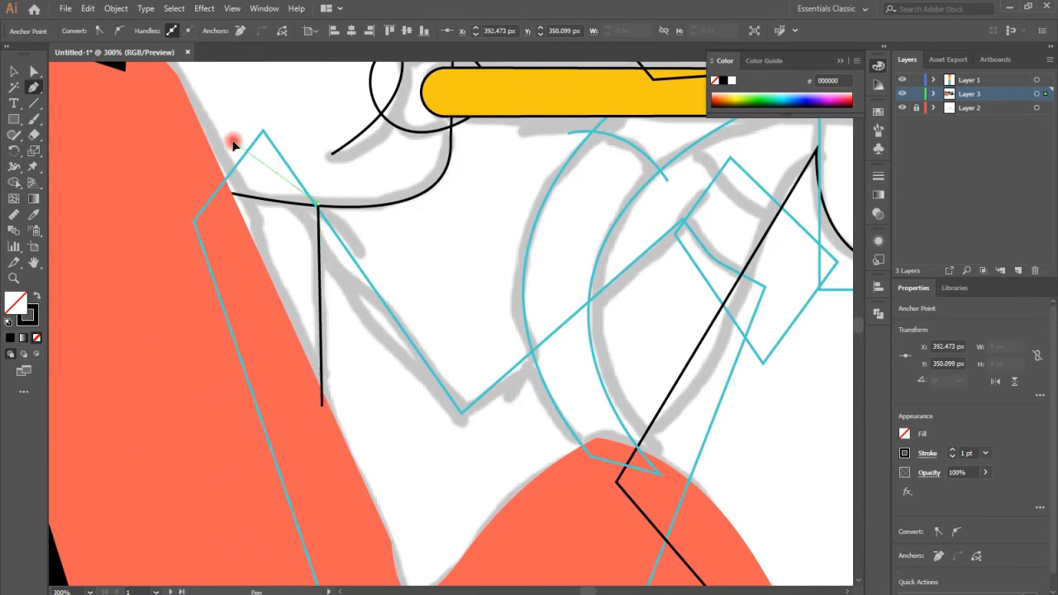
pyautogui.click(323, 408)
pyautogui.hotkey('shift', 'x')
# Step: Send the black neck shape behind the coral shoulder
pyautogui.click(934, 94)
pyautogui.scroll(-3, 998, 176)
pyautogui.scroll(-2, 1002, 186)
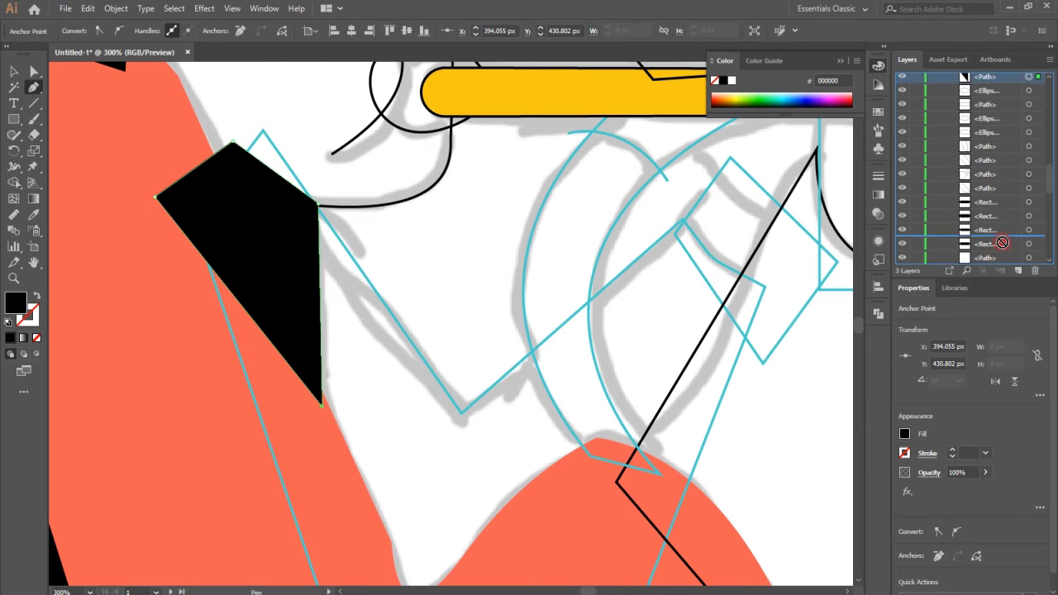
pyautogui.rightClick(266, 220)
pyautogui.moveTo(347, 428)
pyautogui.click(501, 391)
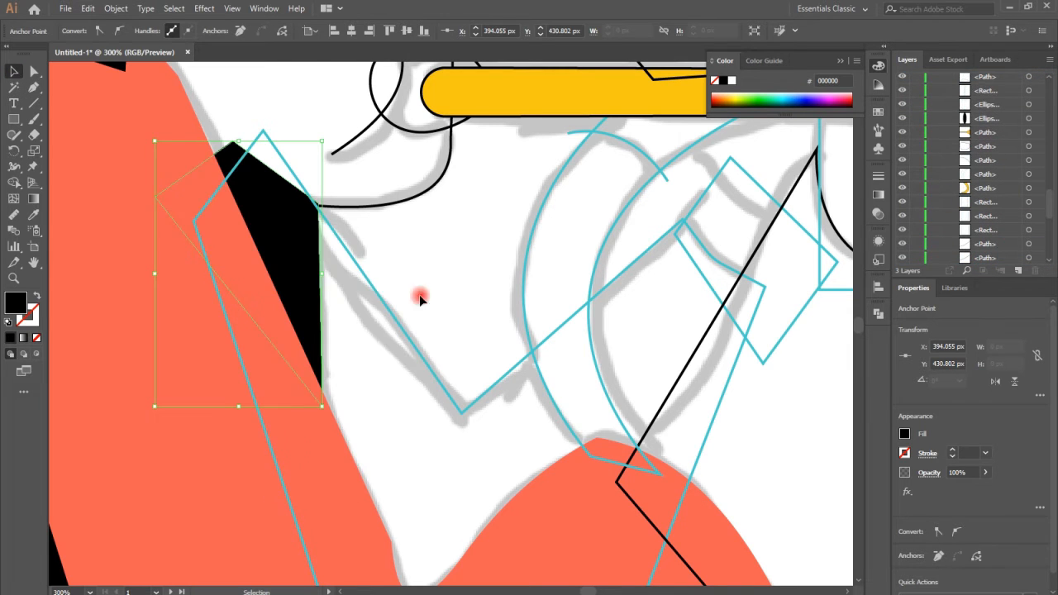
# Step: Fill the chest and far sleeve shape with the jacket's coral colour and send it to the back
pyautogui.click(360, 268)
pyautogui.click(34, 215)
pyautogui.click(169, 292)
pyautogui.click(14, 71)
pyautogui.rightClick(315, 276)
pyautogui.moveTo(418, 483)
pyautogui.click(529, 525)
# Step: Move the chest shape's top anchor point down to the corner where the jaw meets the black neck
pyautogui.click(295, 225)
pyautogui.click(381, 205)
pyautogui.click(351, 259)
pyautogui.click(34, 72)
pyautogui.click(264, 133)
pyautogui.moveTo(264, 134); pyautogui.dragTo(318, 204)
# Step: Fill the face shape with off-white FDFFFF
pyautogui.click(393, 202)
pyautogui.doubleClick(32, 312)
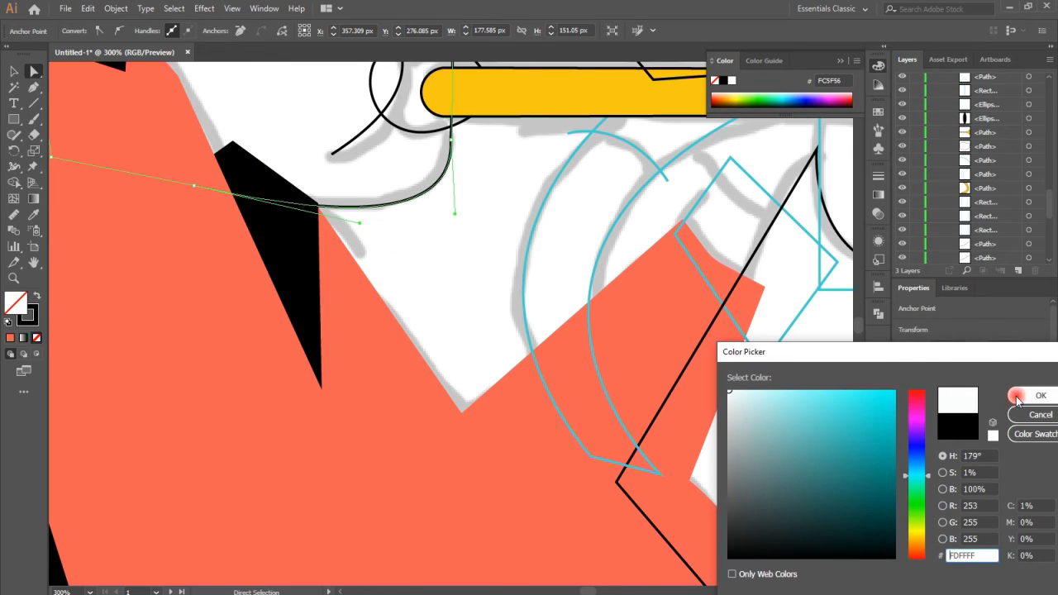
pyautogui.click(1018, 400)
pyautogui.scroll(5, 485, 258)
# Step: Fill the sideburn with black and no stroke, and move it below the cap in the stacking order
pyautogui.click(197, 237)
pyautogui.click(38, 296)
pyautogui.moveTo(994, 89); pyautogui.dragTo(957, 213)
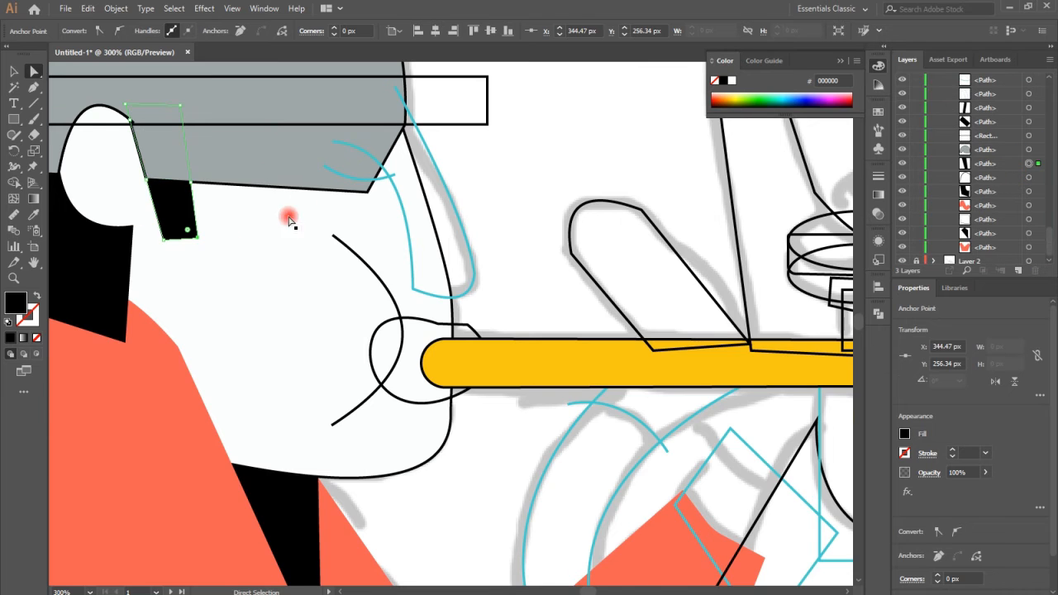
# Step: Divide the cap along the brim with the Shape Builder and delete the grey part below the brim in front of the ear
pyautogui.scroll(3, 289, 220)
pyautogui.click(367, 321)
pyautogui.keyDown('shift'); pyautogui.click(471, 252); pyautogui.keyUp('shift')
pyautogui.click(14, 187)
pyautogui.click(199, 279)
pyautogui.click(30, 72)
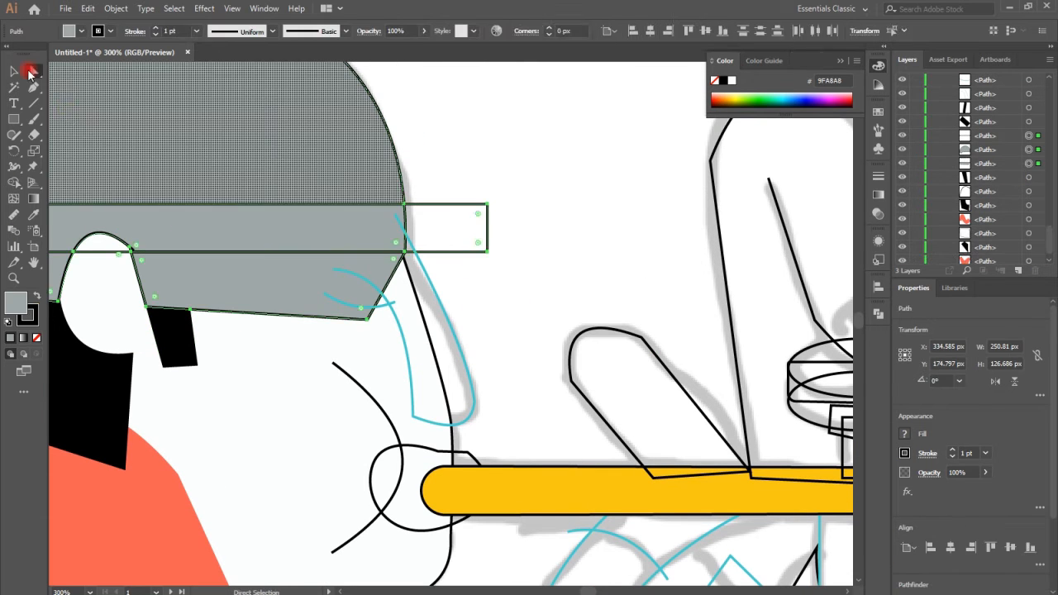
pyautogui.click(283, 309)
pyautogui.press('Delete')
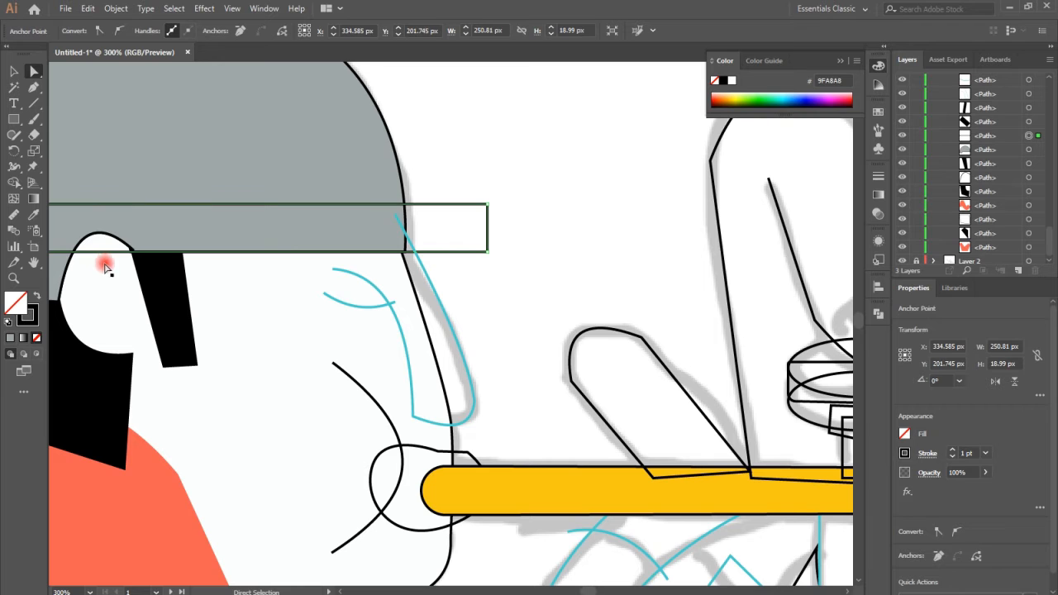
# Step: Curve the brim's lower edge up over the top of the ear and adjust its anchor points to follow the ear outline
pyautogui.click(72, 252)
pyautogui.moveTo(100, 252); pyautogui.dragTo(100, 224)
pyautogui.hotkey('ctrl', '=')
pyautogui.hotkey('ctrl', '=')
pyautogui.hotkey('ctrl', '=')
pyautogui.hotkey('ctrl', '=')
pyautogui.hotkey('ctrl', '=')
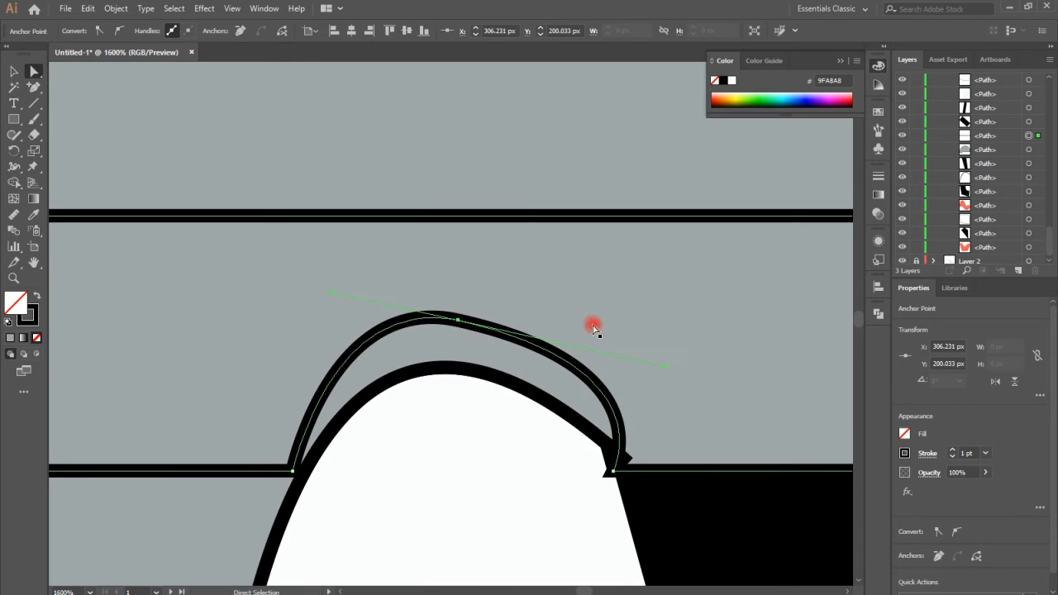
pyautogui.moveTo(461, 317); pyautogui.dragTo(461, 361)
pyautogui.click(667, 409)
pyautogui.click(397, 366)
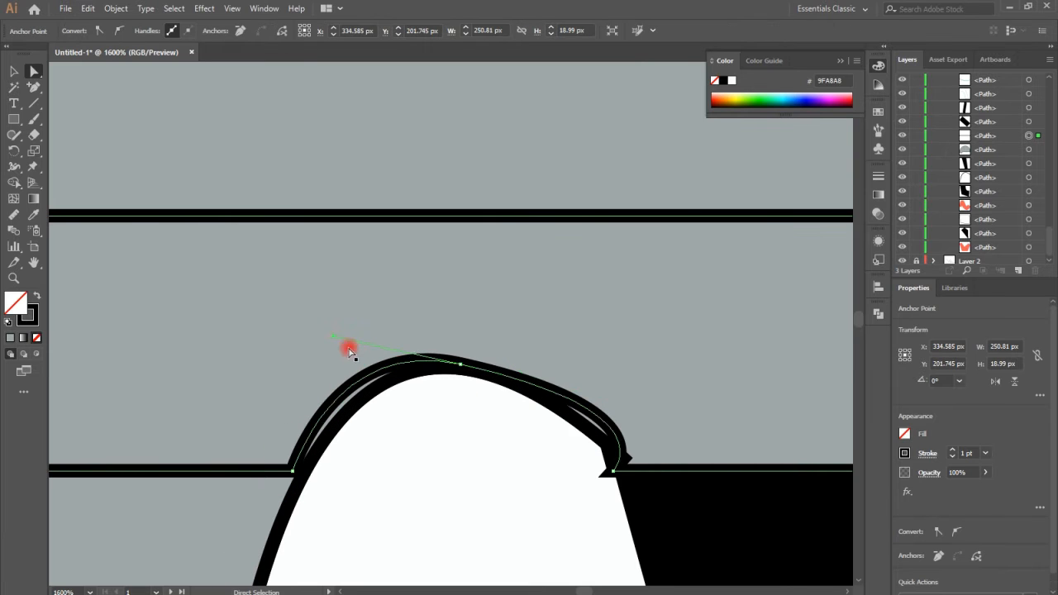
pyautogui.click(303, 475)
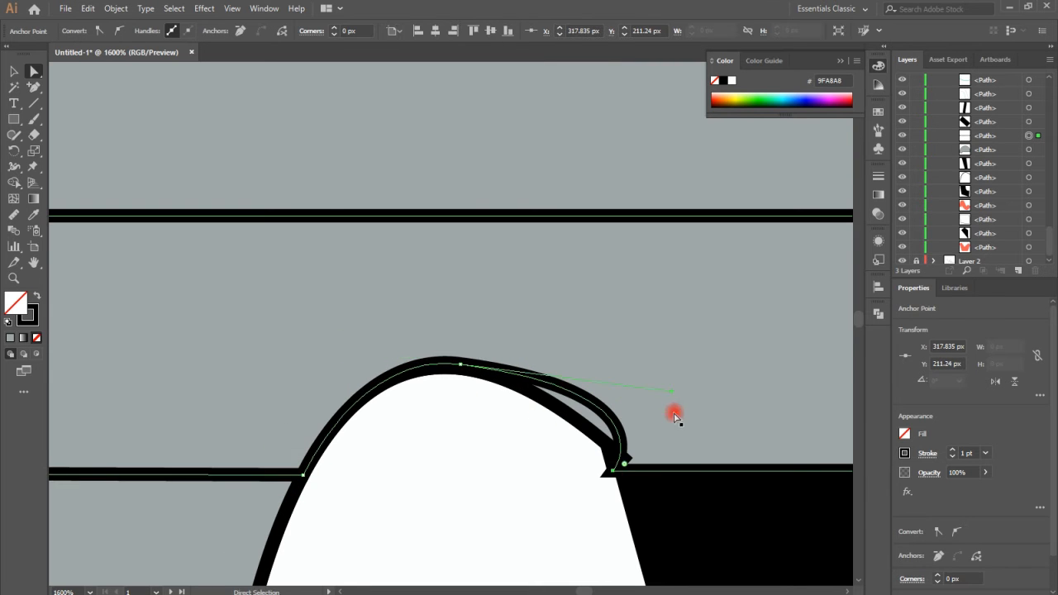
pyautogui.click(460, 445)
# Step: Bring the coral back and near sleeve shape in front of the hair and face
pyautogui.scroll(-3, 460, 445)
pyautogui.click(614, 373)
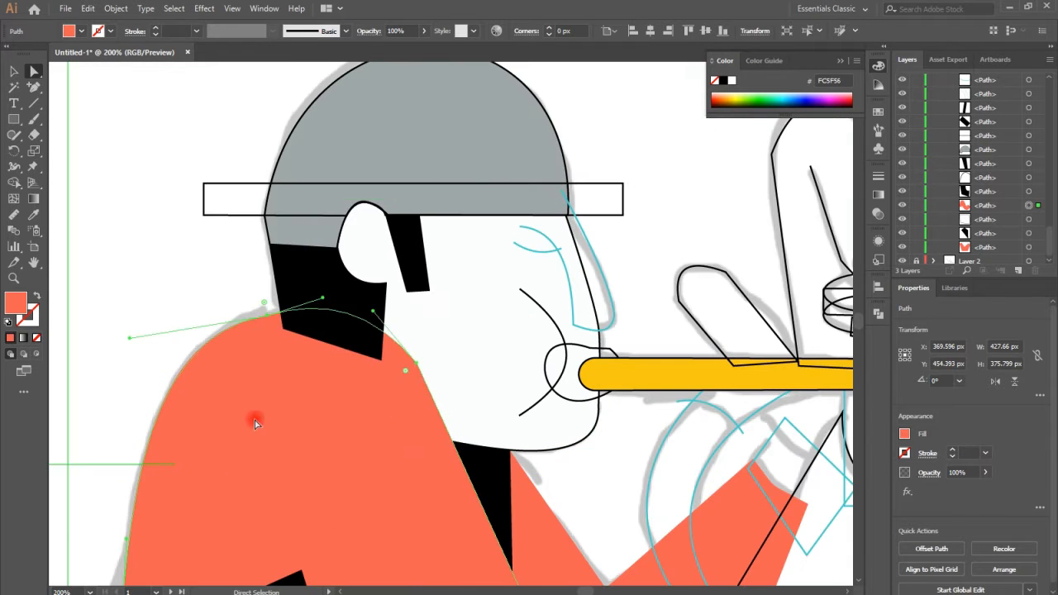
pyautogui.rightClick(246, 430)
pyautogui.moveTo(283, 347)
pyautogui.click(496, 369)
# Step: Smooth the anchor point at the back of the coral shoulder and give the shape a black stroke
pyautogui.click(222, 346)
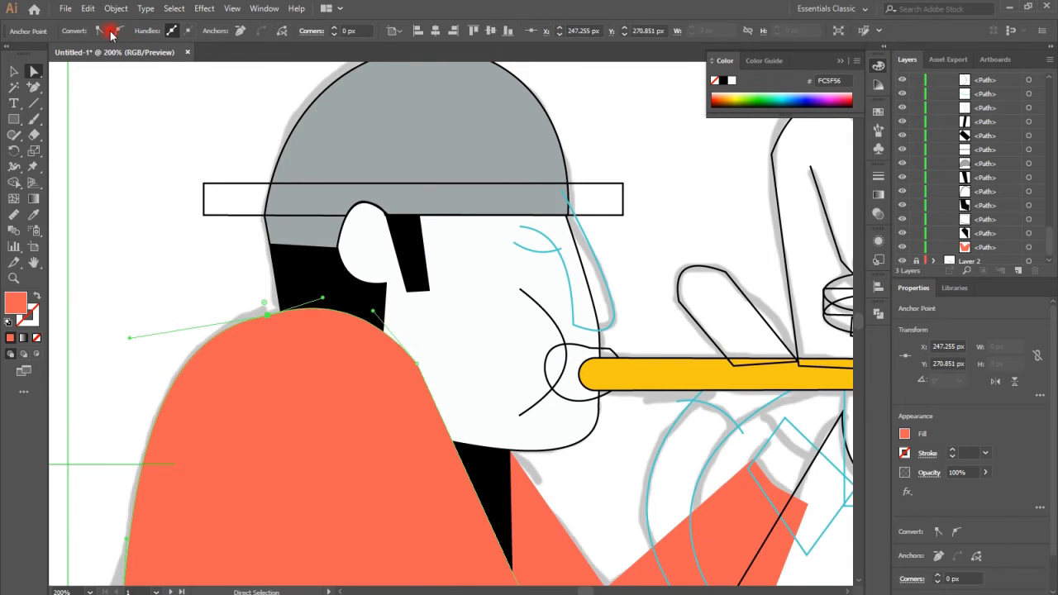
pyautogui.scroll(-2, 198, 261)
pyautogui.doubleClick(33, 317)
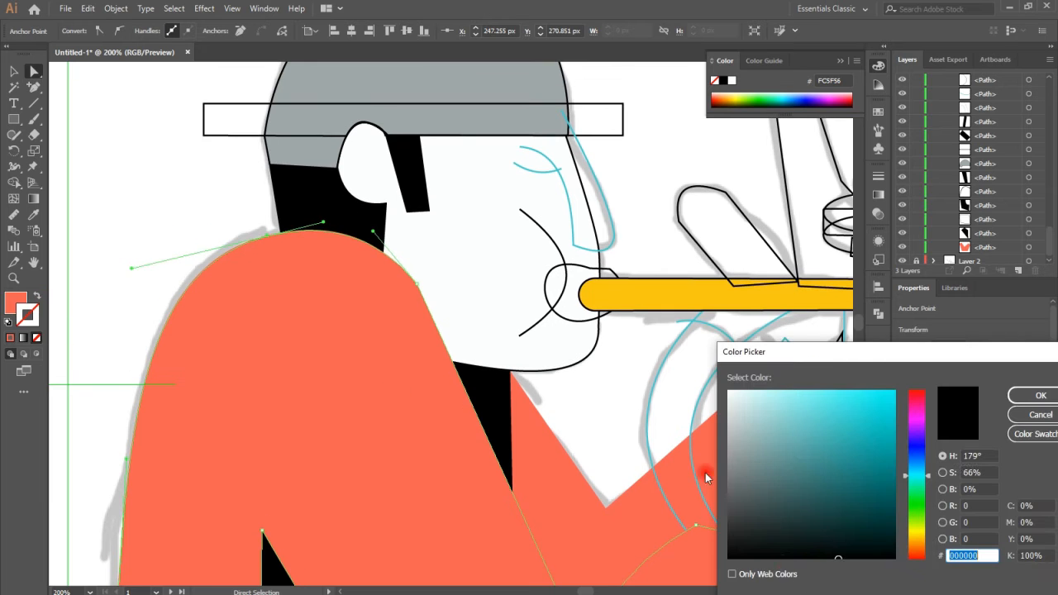
pyautogui.click(1038, 398)
pyautogui.press('v')
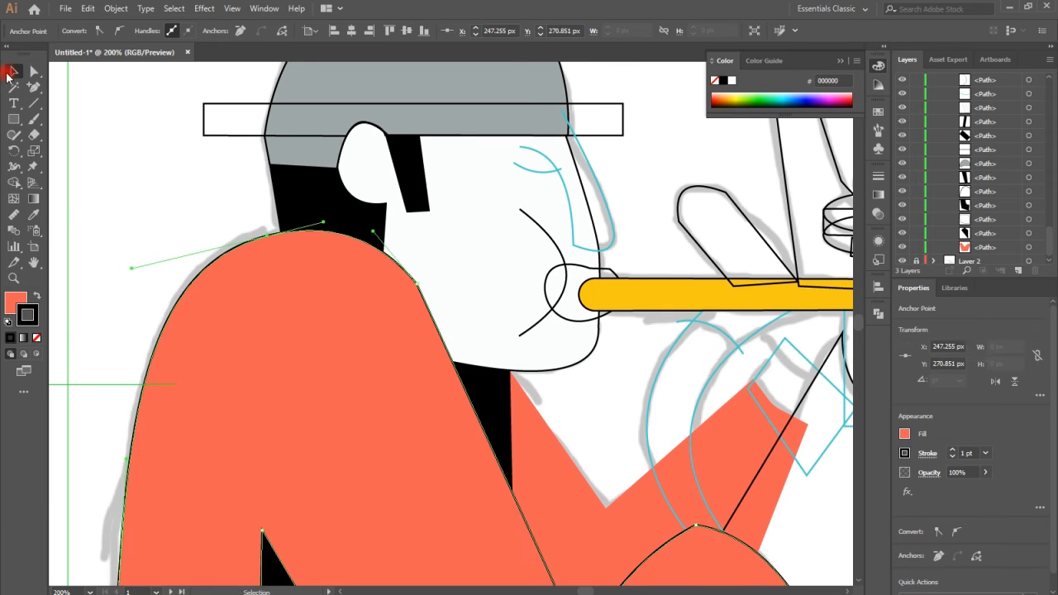
# Step: Convert the coral shoulder's corner anchor point beside the jaw to a smooth point
pyautogui.hotkey('ctrl', 'shift', 'a')
pyautogui.click(417, 283)
pyautogui.click(34, 72)
pyautogui.click(417, 284)
pyautogui.click(119, 31)
pyautogui.scroll(4, 486, 329)
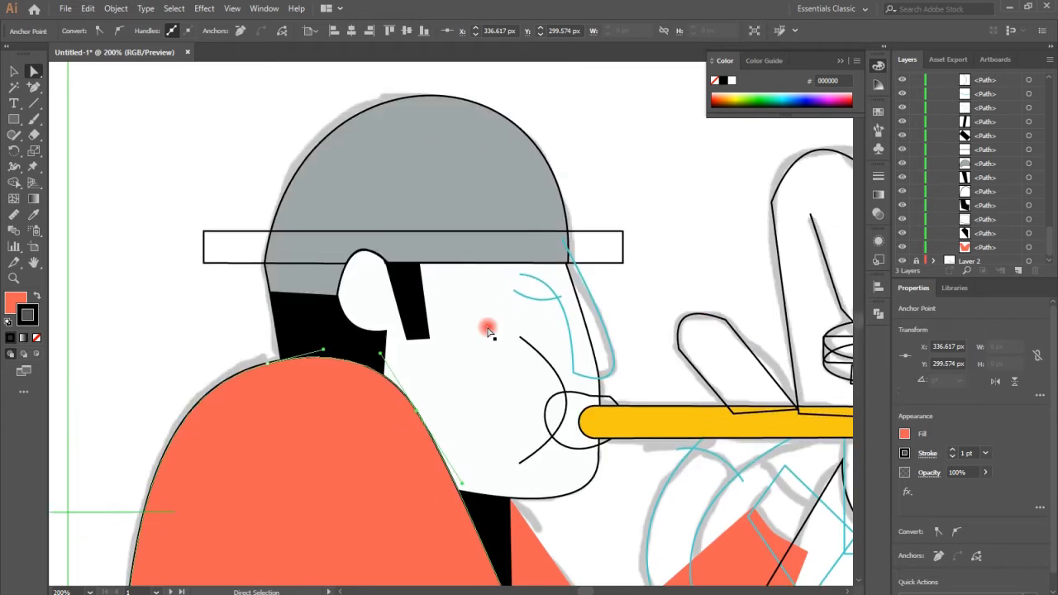
# Step: Split the cap's band rectangle at the cap outline with Shape Builder and delete the two ends jutting out past the cap
pyautogui.click(285, 355)
pyautogui.keyDown('shift'); pyautogui.click(602, 375); pyautogui.keyUp('shift')
pyautogui.click(14, 183)
pyautogui.click(238, 388)
pyautogui.click(596, 391)
pyautogui.press('v')
pyautogui.click(100, 293)
pyautogui.click(623, 378)
pyautogui.press('Delete')
pyautogui.click(238, 388)
pyautogui.press('Delete')
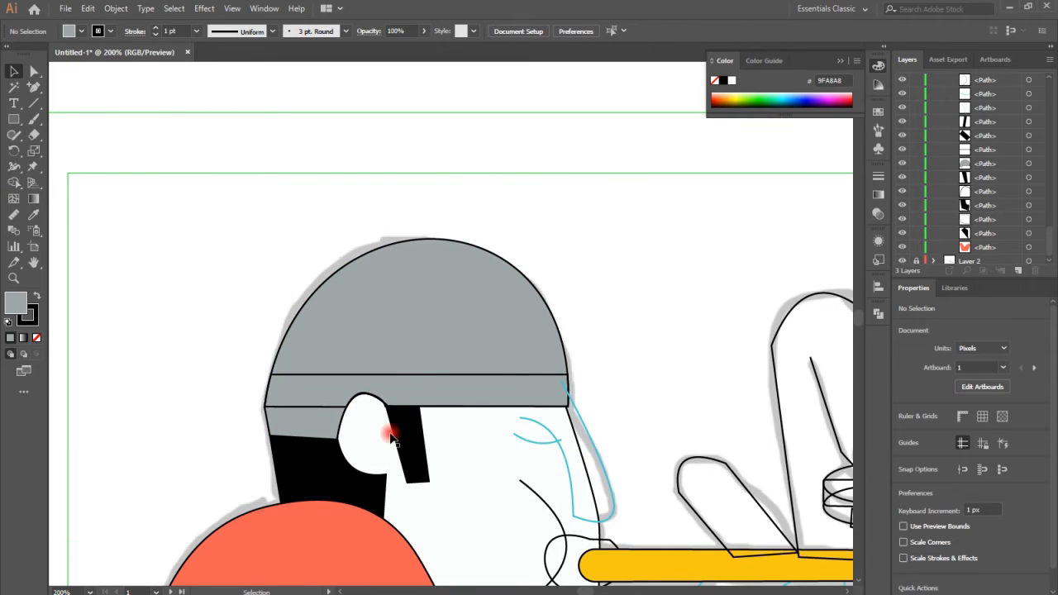
# Step: Give the nose path a black stroke and a white fill, and move it behind the cap in the stacking order
pyautogui.scroll(-3, 439, 389)
pyautogui.click(568, 219)
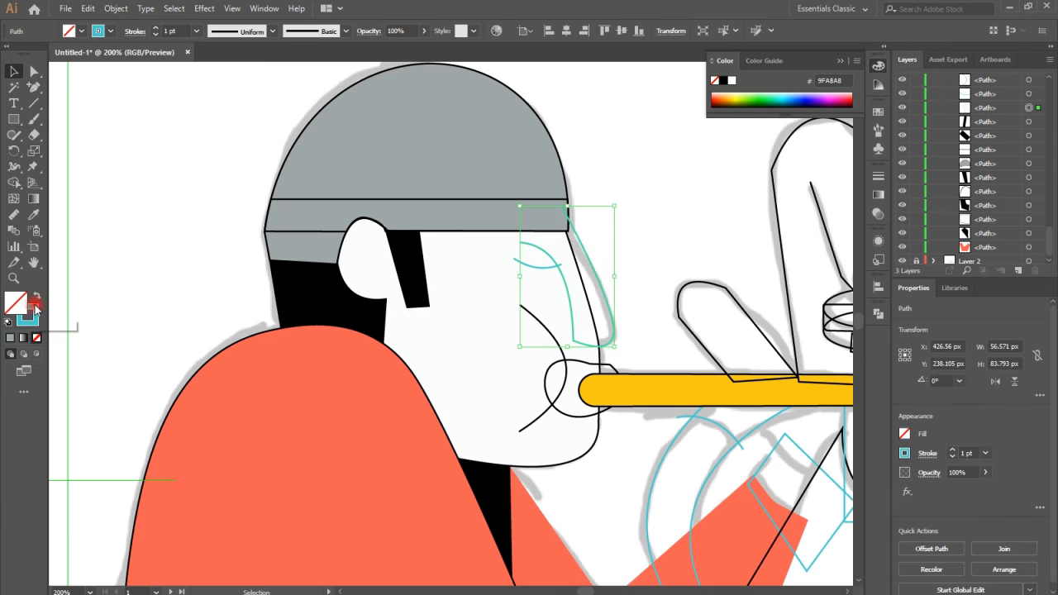
pyautogui.click(111, 32)
pyautogui.click(37, 54)
pyautogui.click(28, 53)
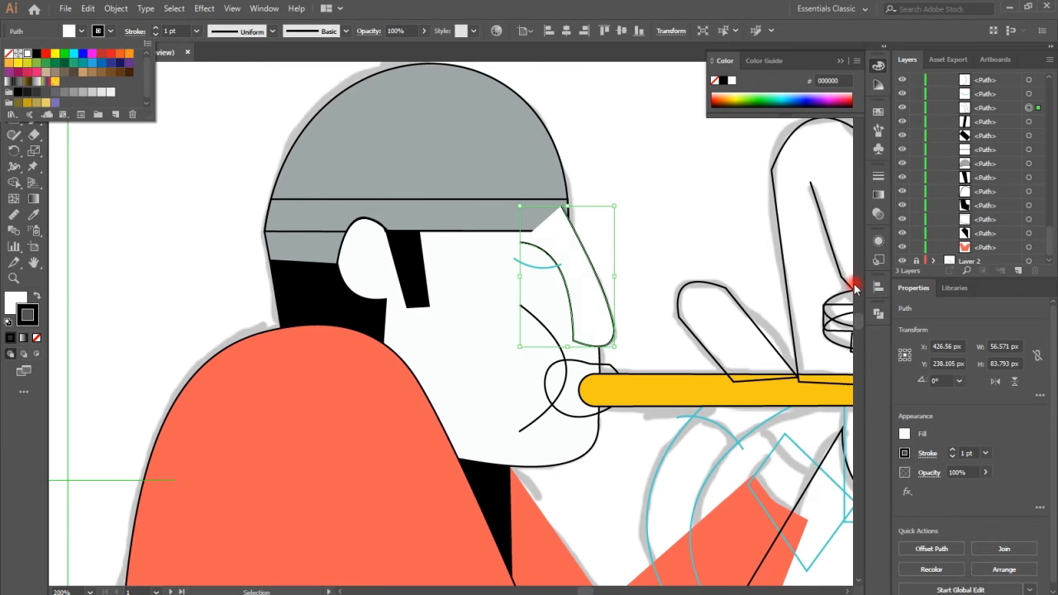
pyautogui.click(1001, 197)
# Step: Adjust the nose's anchor points to follow the sketch and convert its lower corner to a smooth point
pyautogui.moveTo(563, 210); pyautogui.dragTo(598, 268)
pyautogui.click(683, 298)
pyautogui.scroll(-1, 680, 293)
pyautogui.click(574, 277)
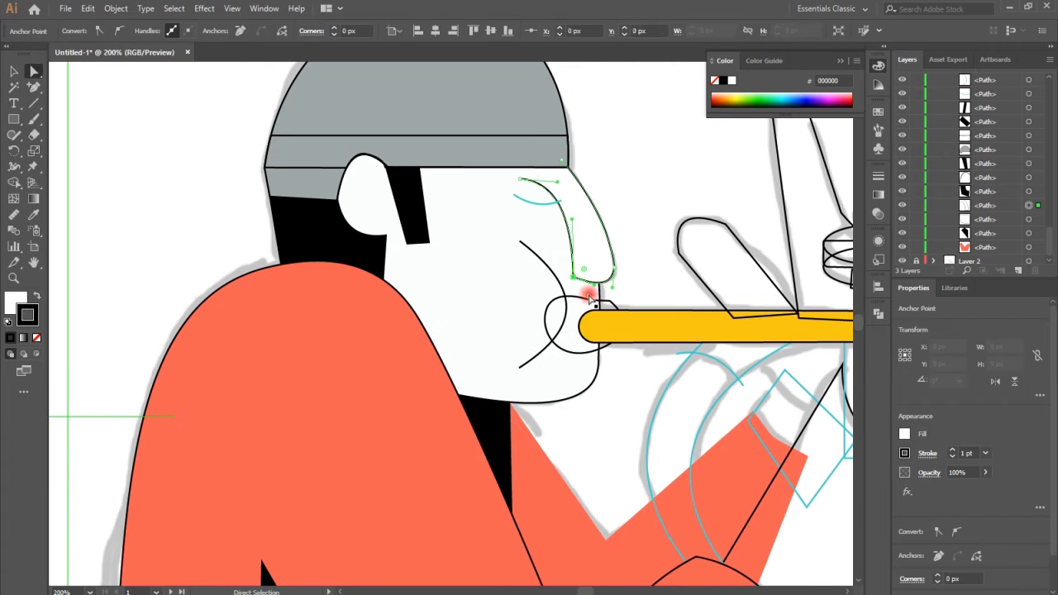
pyautogui.click(119, 31)
# Step: Change the closed eyelid curve's stroke to black
pyautogui.click(538, 204)
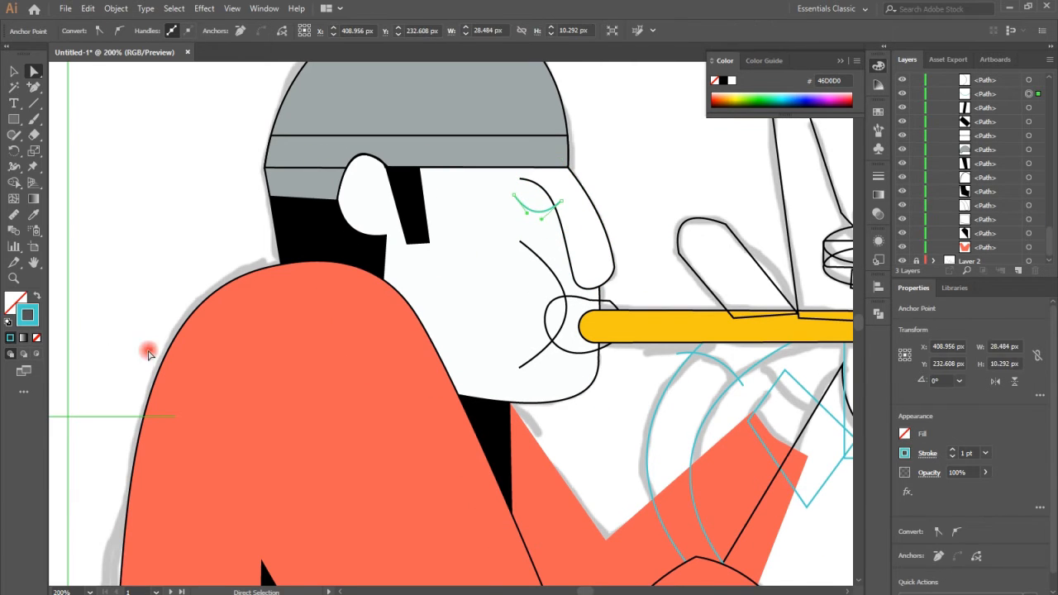
pyautogui.doubleClick(27, 315)
pyautogui.click(821, 558)
pyautogui.click(1043, 396)
# Step: Fill the cheek crease with white FFFFFF and arrange it in front of the lip outline
pyautogui.click(567, 314)
pyautogui.doubleClick(15, 303)
pyautogui.click(735, 398)
pyautogui.click(1037, 396)
pyautogui.moveTo(987, 81); pyautogui.dragTo(990, 100)
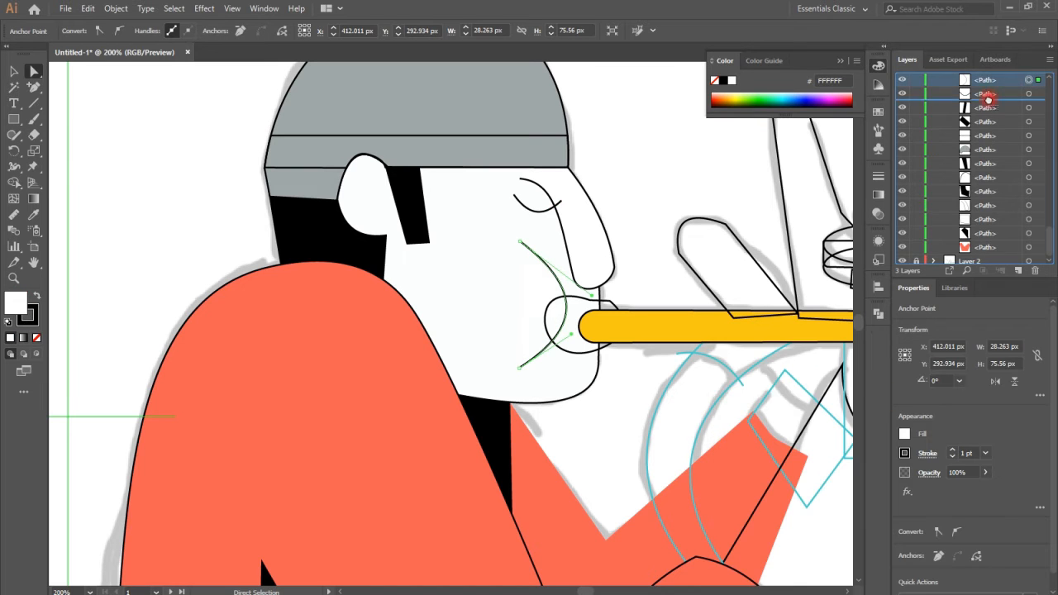
pyautogui.click(613, 308)
pyautogui.scroll(-3, 1005, 165)
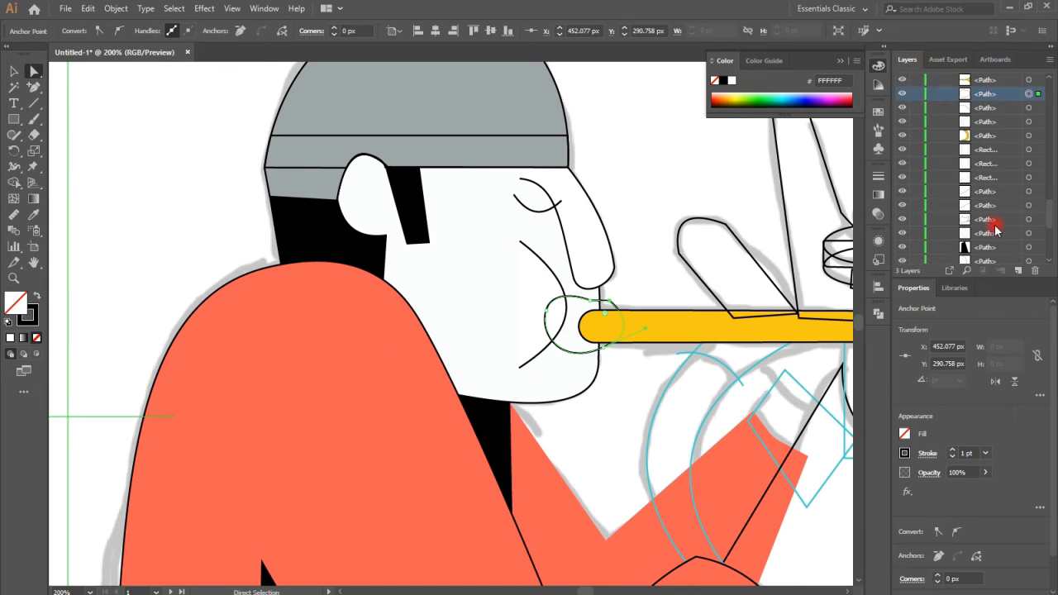
pyautogui.click(551, 285)
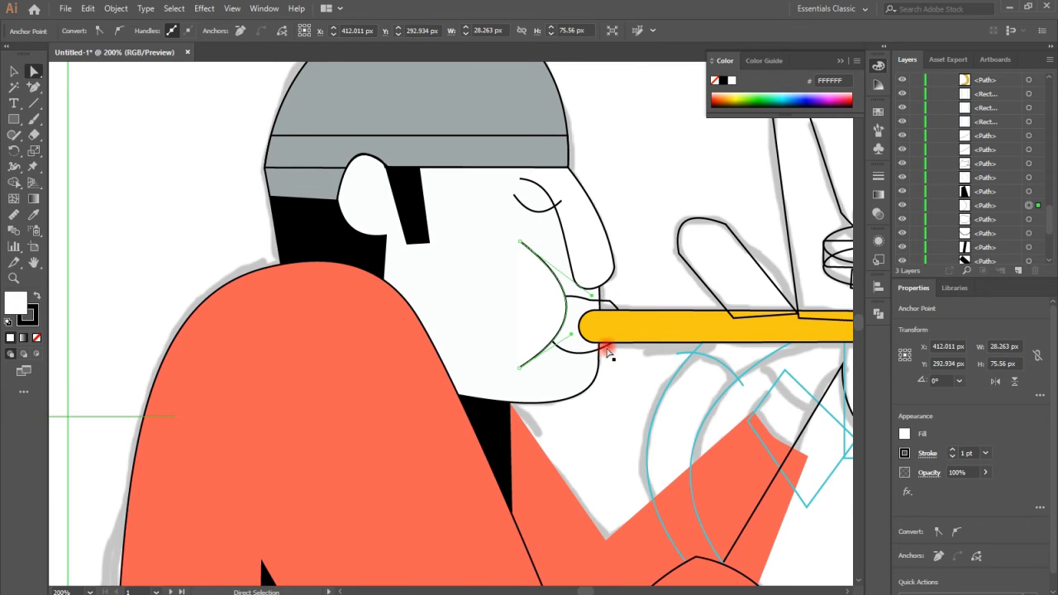
# Step: Clean up the overlap between the lip outline and the face above the mouthpiece with Shape Builder
pyautogui.click(608, 349)
pyautogui.hotkey('ctrl', '=')
pyautogui.hotkey('ctrl', '=')
pyautogui.keyDown('shift'); pyautogui.click(420, 420); pyautogui.keyUp('shift')
pyautogui.click(15, 183)
pyautogui.click(434, 288)
pyautogui.click(14, 72)
pyautogui.click(445, 285)
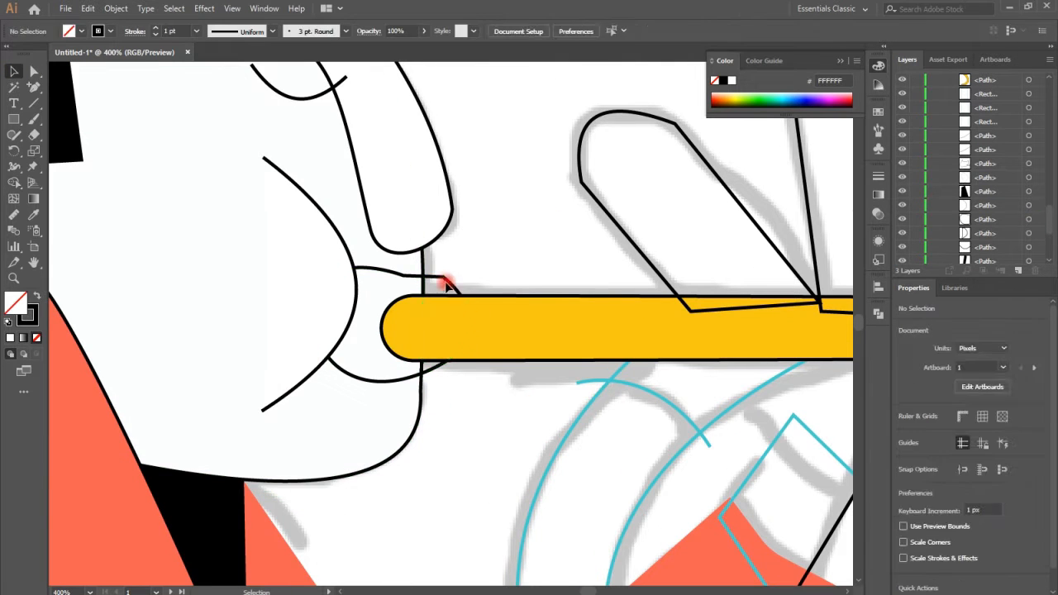
# Step: Fill the large hand shape holding the trumpet from below with white
pyautogui.scroll(-5, 457, 415)
pyautogui.hotkey('ctrl', '-')
pyautogui.hotkey('ctrl', '-')
pyautogui.hotkey('ctrl', '-')
pyautogui.click(736, 415)
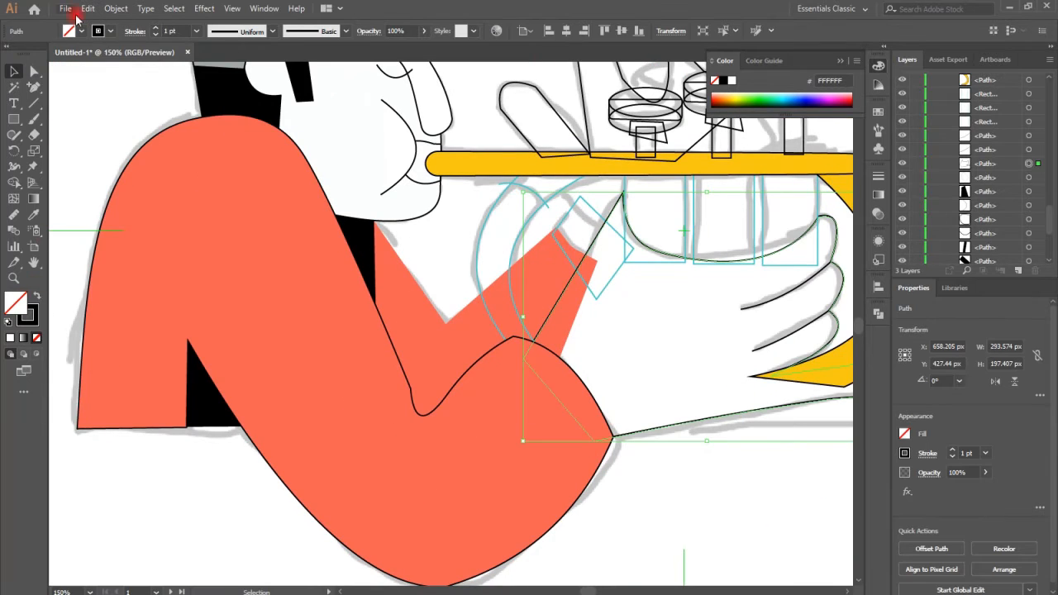
pyautogui.click(81, 31)
pyautogui.click(28, 54)
pyautogui.hotkey('ctrl', '-')
pyautogui.scroll(2, 525, 356)
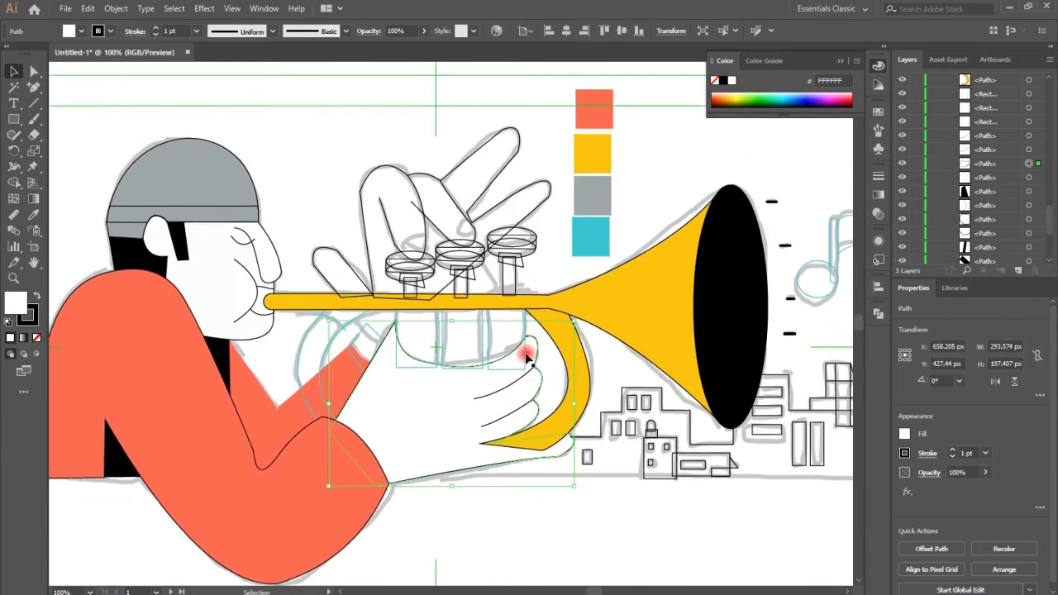
# Step: Lower the upper hand's finger path in the stacking order and fill the finger over the first valve with white
pyautogui.click(431, 238)
pyautogui.scroll(4, 1026, 146)
pyautogui.moveTo(987, 95); pyautogui.dragTo(988, 111)
pyautogui.click(385, 233)
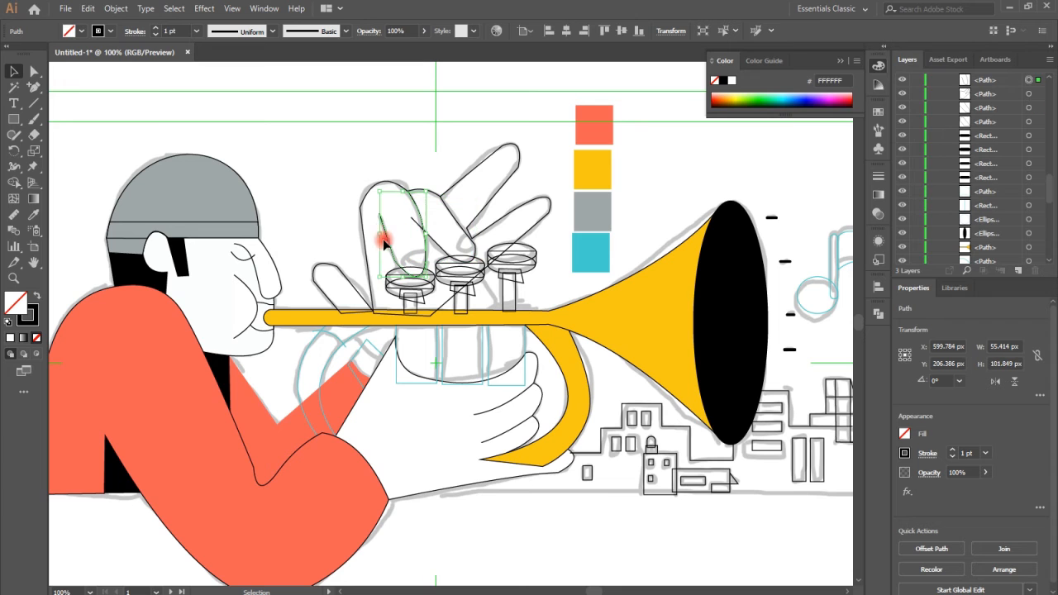
pyautogui.click(81, 31)
pyautogui.click(28, 54)
pyautogui.press('Escape')
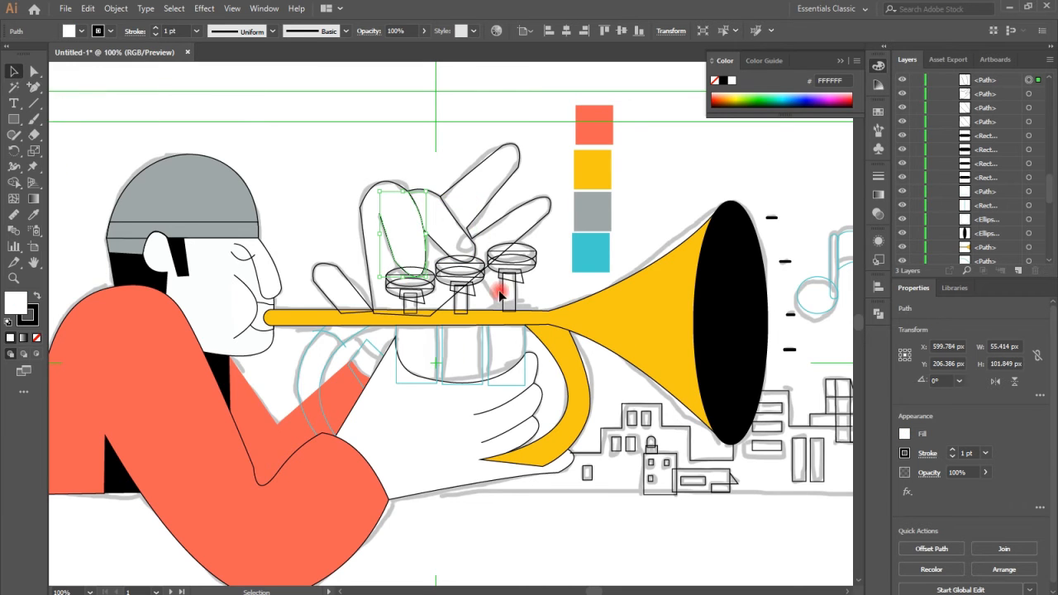
# Step: Fill the top ellipse of the first valve cap with white
pyautogui.hotkey('ctrl', '+')
pyautogui.hotkey('ctrl', '+')
pyautogui.hotkey('ctrl', '+')
pyautogui.click(539, 465)
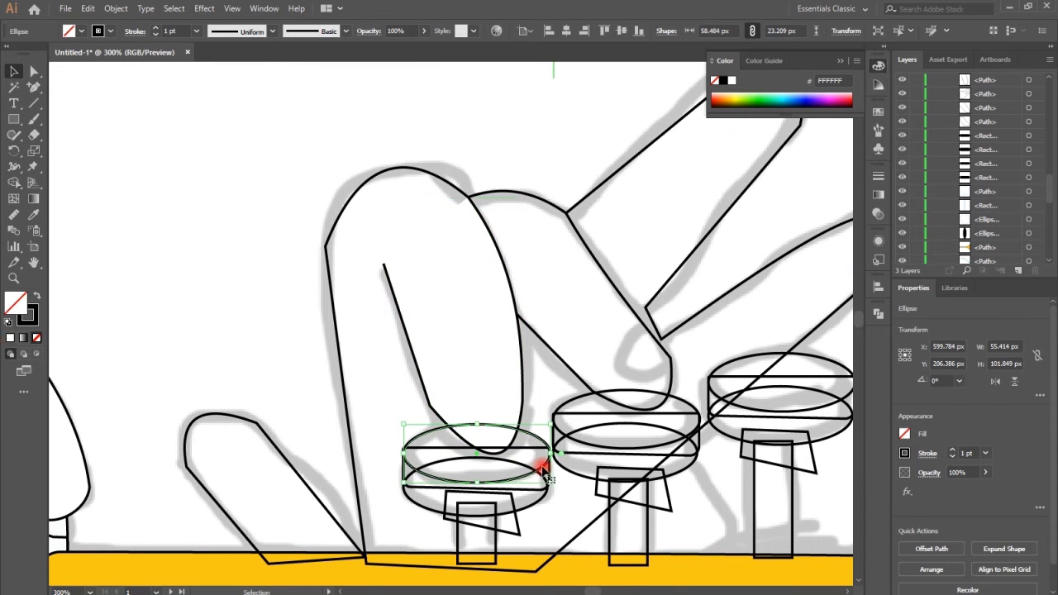
pyautogui.click(81, 31)
pyautogui.click(28, 54)
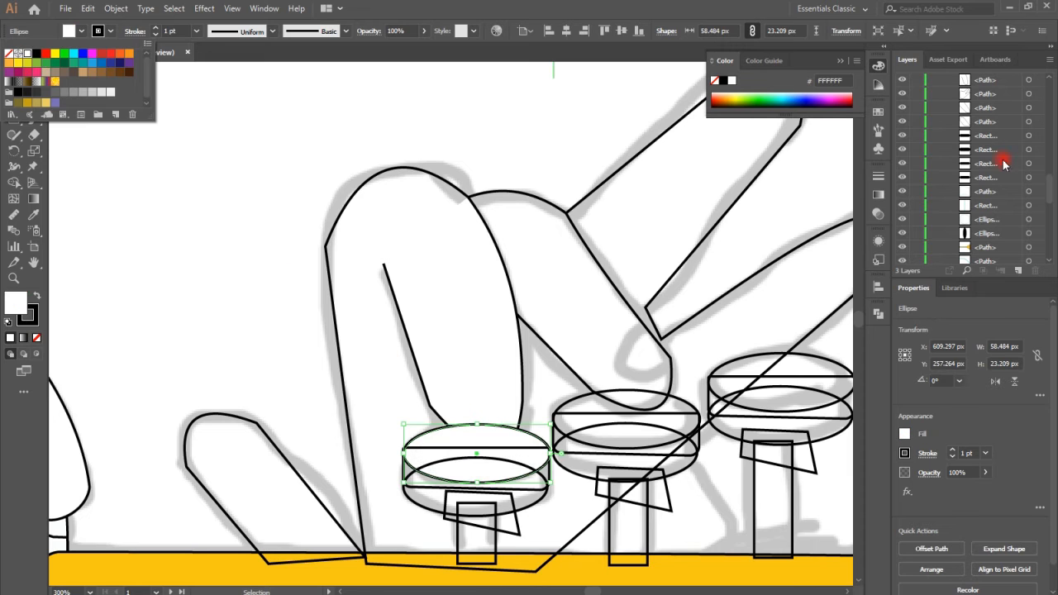
pyautogui.press('Escape')
# Step: Fill the side shape of the first valve cap with grey 9DA0A0
pyautogui.click(516, 511)
pyautogui.click(549, 470)
pyautogui.doubleClick(23, 303)
pyautogui.write('9DA0A0')
pyautogui.click(1039, 394)
# Step: Merge the first valve cap's side shape with the lower ellipse using Shape Builder
pyautogui.hotkey('ctrl', '=')
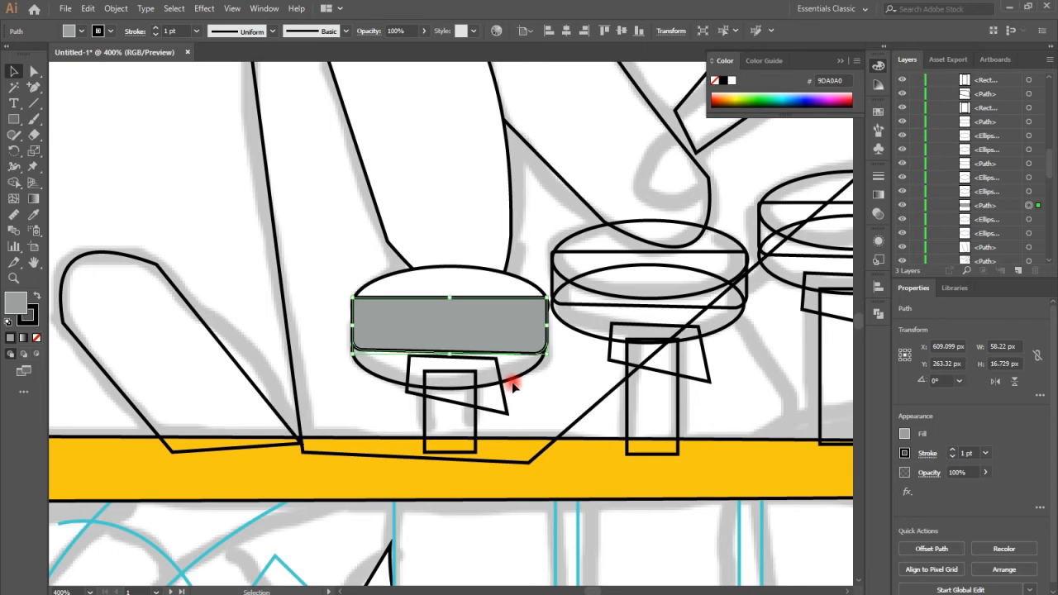
pyautogui.click(531, 377)
pyautogui.keyDown('shift'); pyautogui.click(397, 311); pyautogui.keyUp('shift')
pyautogui.click(14, 182)
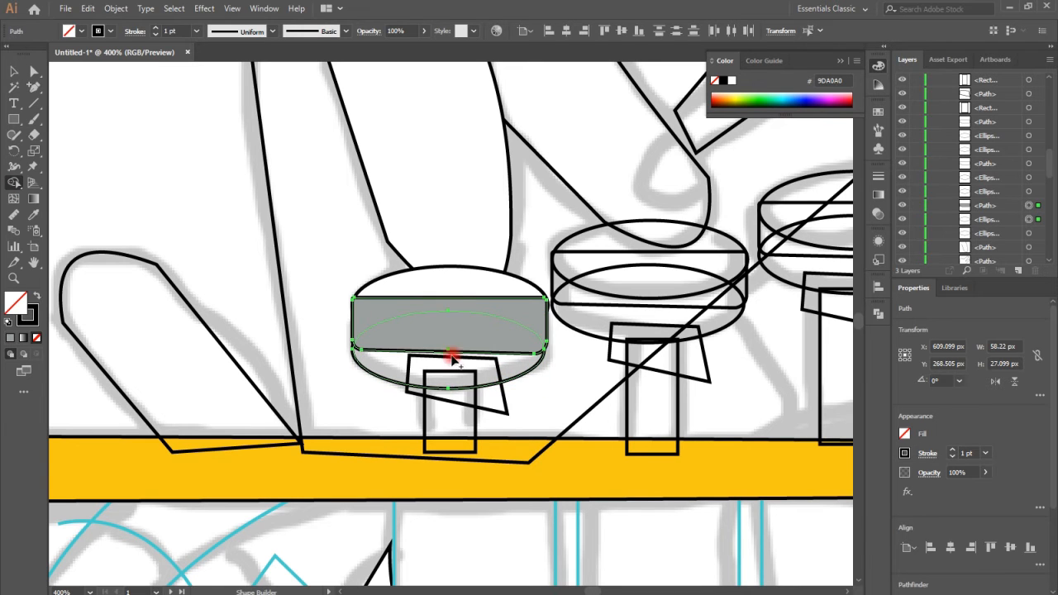
pyautogui.moveTo(442, 331); pyautogui.dragTo(506, 364)
pyautogui.moveTo(496, 306); pyautogui.dragTo(517, 357)
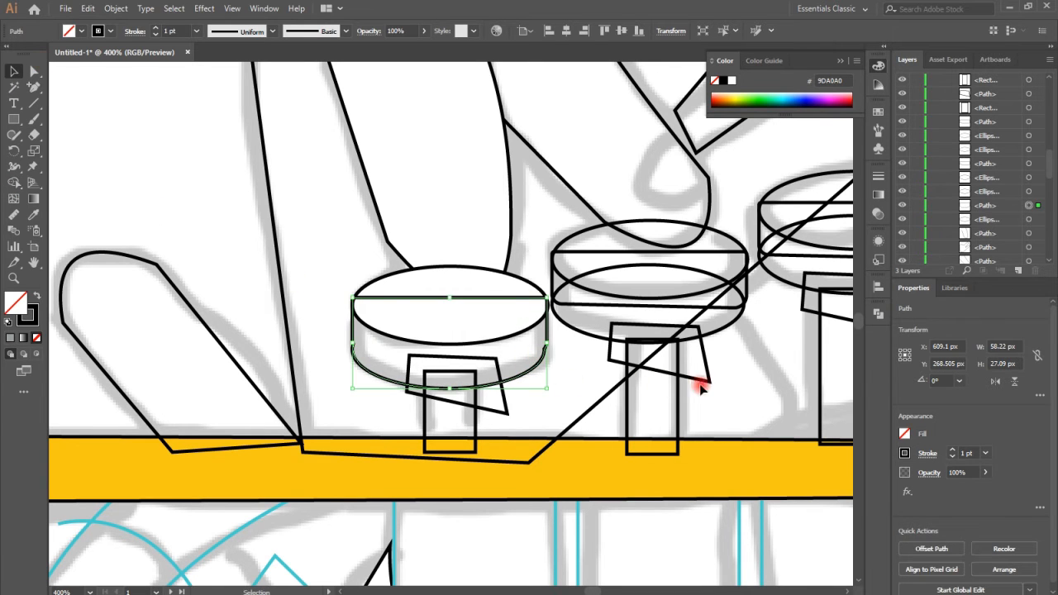
# Step: Delete the surplus anchor points at both lower corners of the merged valve cap side
pyautogui.hotkey('ctrl', '=')
pyautogui.hotkey('ctrl', '=')
pyautogui.click(33, 87)
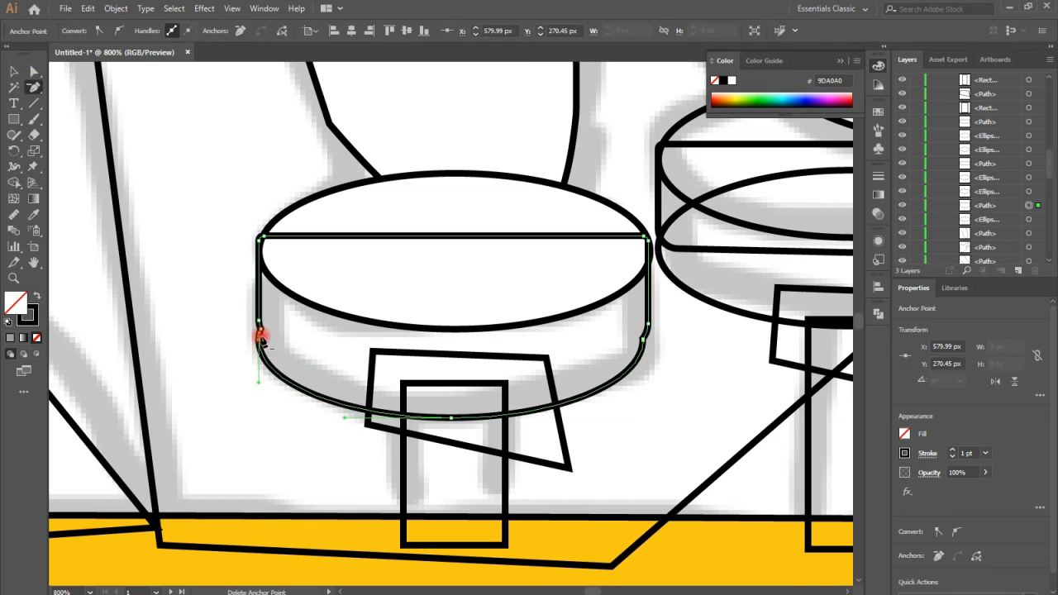
pyautogui.click(260, 335)
pyautogui.click(643, 339)
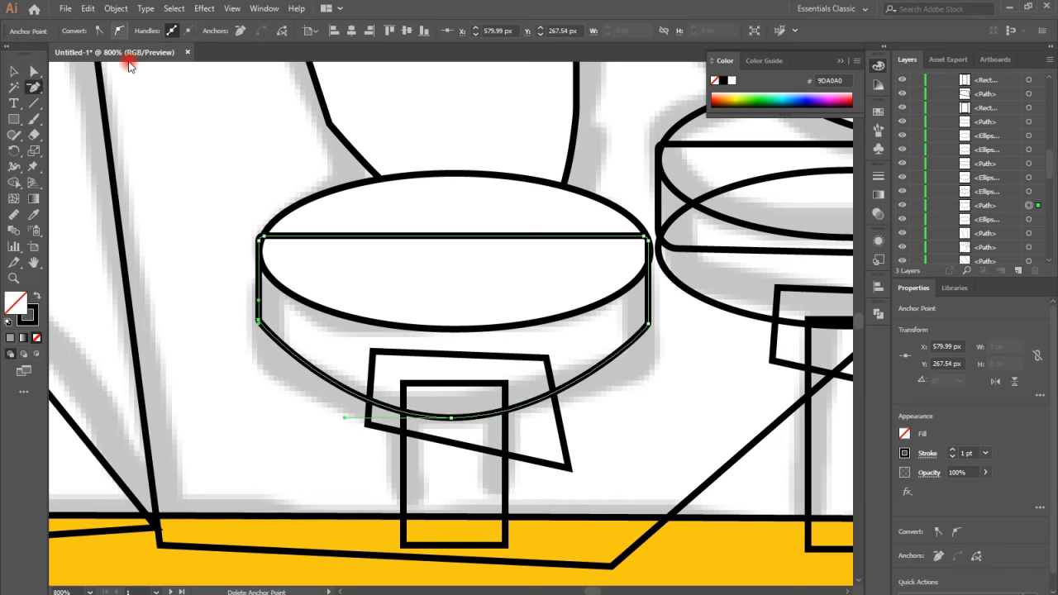
# Step: Pull the direction handles to round the base of the valve cap's side, and bring the white top ellipse in front of it
pyautogui.click(259, 321)
pyautogui.moveTo(258, 326); pyautogui.dragTo(260, 334)
pyautogui.moveTo(279, 398); pyautogui.dragTo(281, 401)
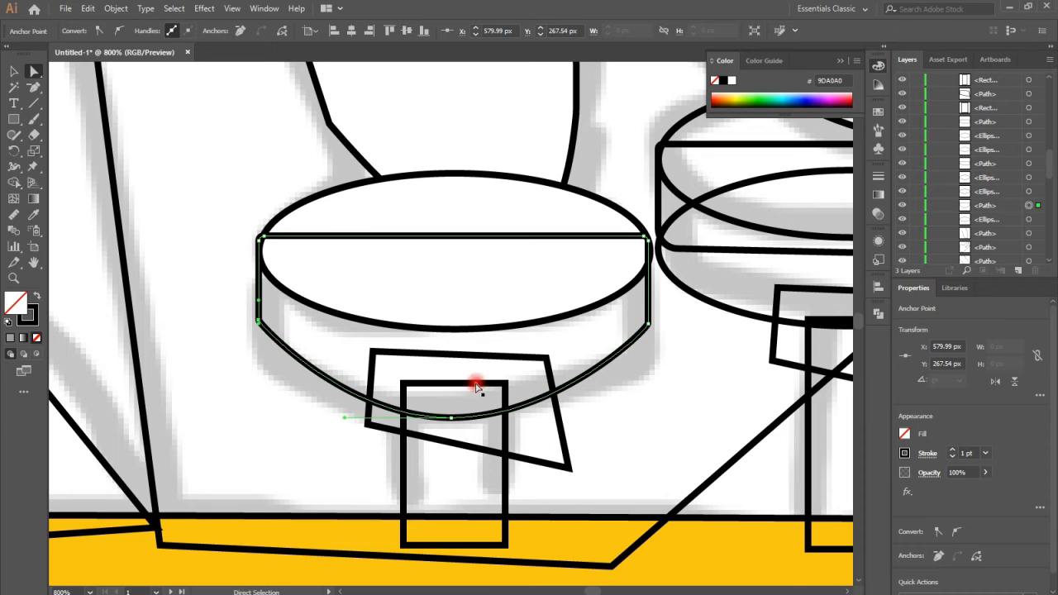
pyautogui.moveTo(513, 428); pyautogui.dragTo(591, 411)
pyautogui.moveTo(347, 433); pyautogui.dragTo(260, 430)
pyautogui.click(574, 272)
pyautogui.moveTo(984, 219); pyautogui.dragTo(981, 198)
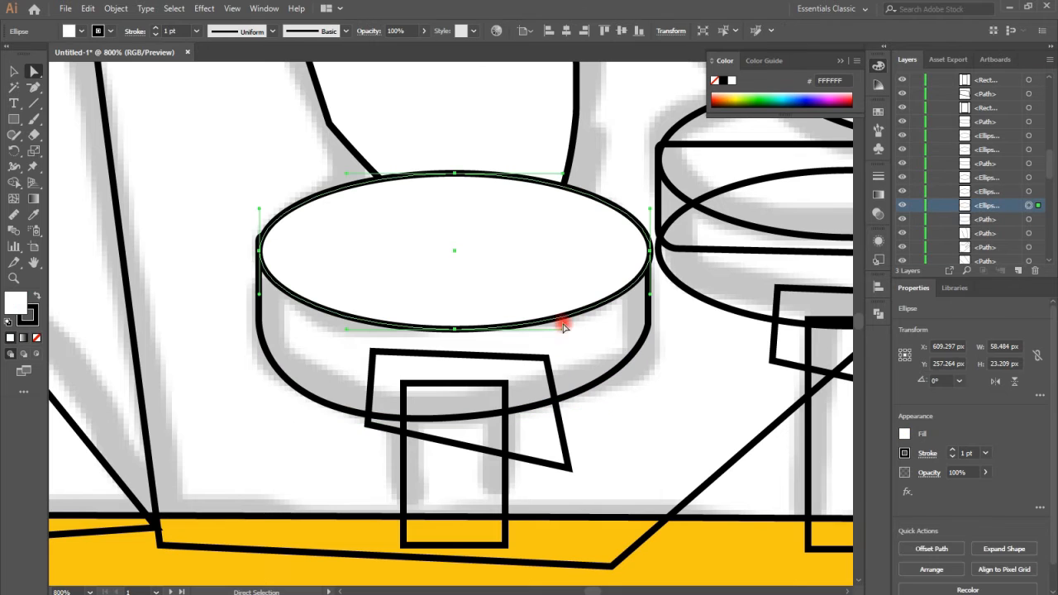
# Step: Fill the first valve cap's side with grey A1A8A8 and select the two stem shapes beneath it
pyautogui.click(208, 374)
pyautogui.click(337, 406)
pyautogui.doubleClick(14, 303)
pyautogui.click(734, 446)
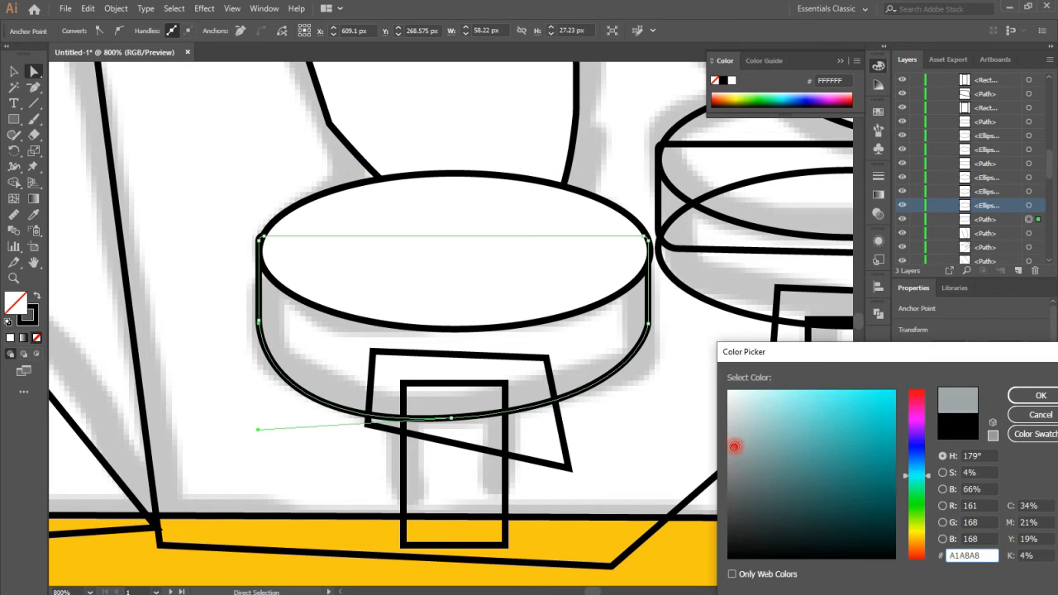
pyautogui.click(1035, 395)
pyautogui.click(559, 423)
pyautogui.keyDown('shift'); pyautogui.click(506, 481); pyautogui.keyUp('shift')
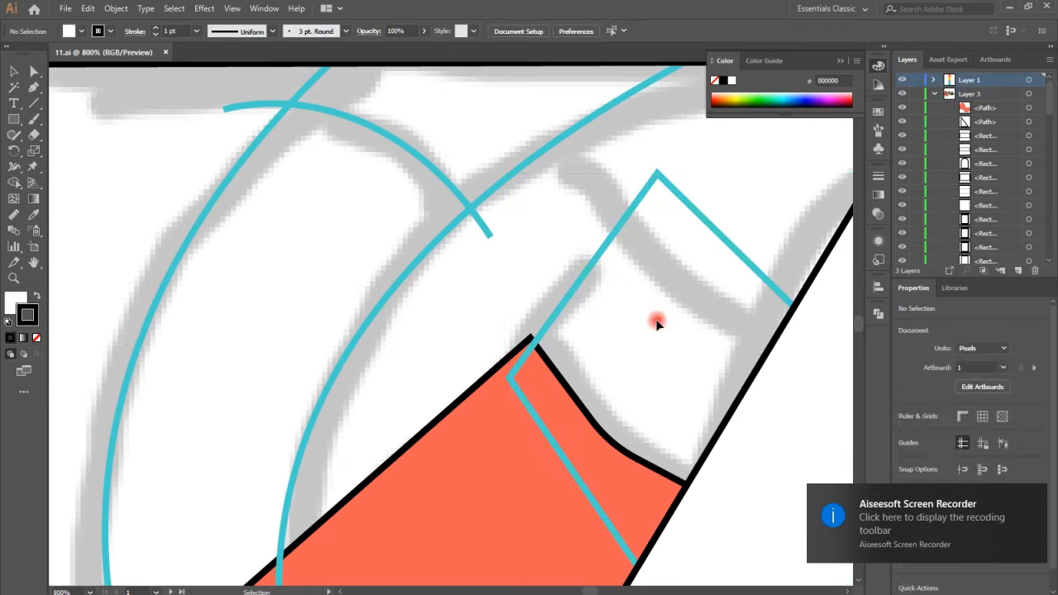
# Step: Give the cuff shape at the end of the far coral sleeve a black stroke and a white fill
pyautogui.click(37, 296)
pyautogui.doubleClick(34, 314)
pyautogui.click(797, 553)
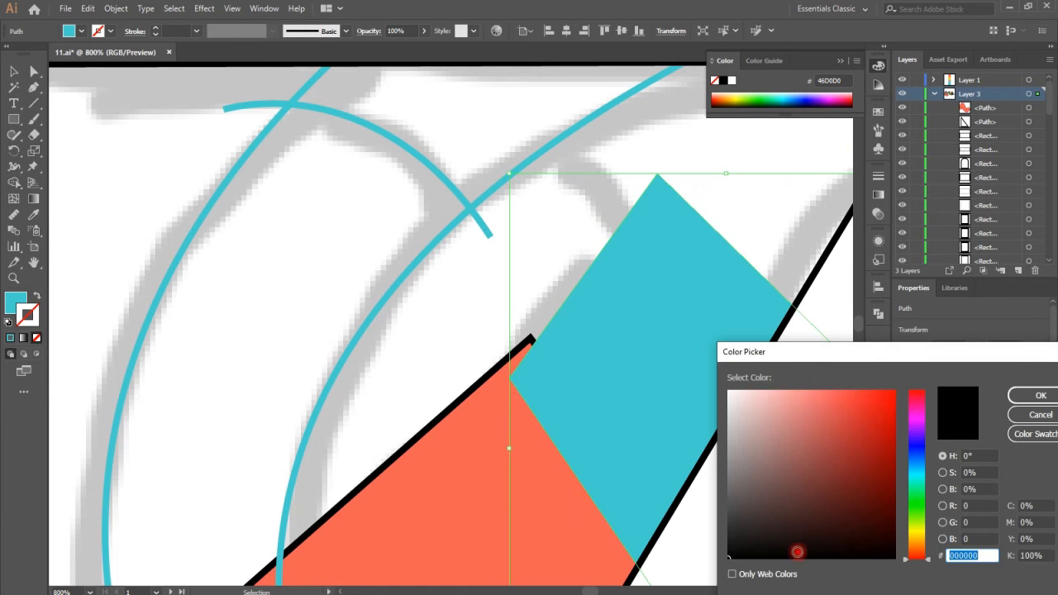
pyautogui.click(1039, 395)
pyautogui.click(111, 31)
pyautogui.click(37, 54)
pyautogui.click(81, 32)
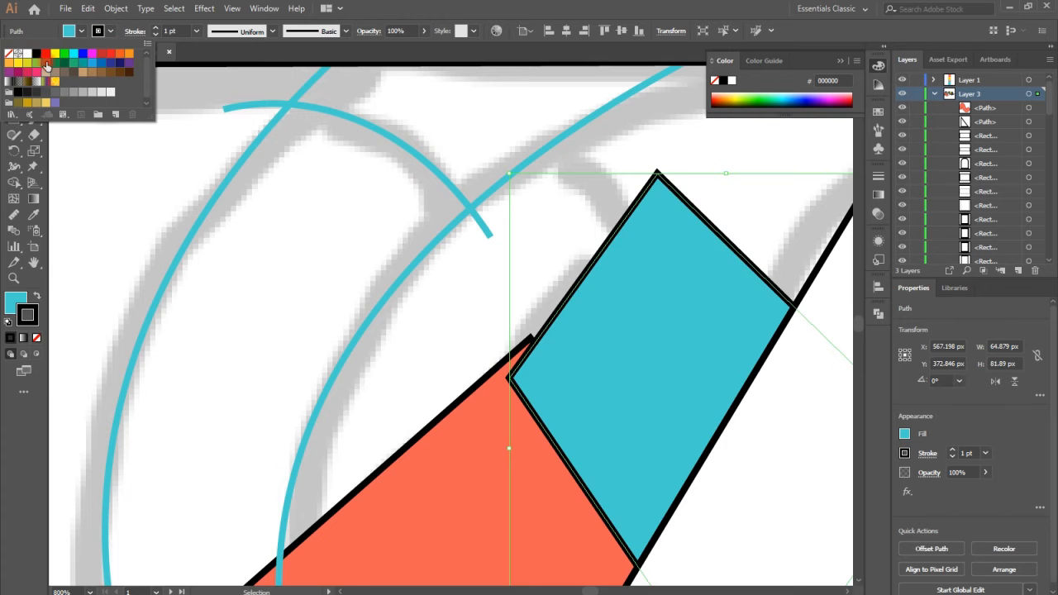
pyautogui.click(27, 53)
pyautogui.click(345, 4)
# Step: Move the cuff's corner anchors to line up with the coral sleeve's corner and send the cuff to the back
pyautogui.press('a')
pyautogui.moveTo(511, 378); pyautogui.dragTo(529, 340)
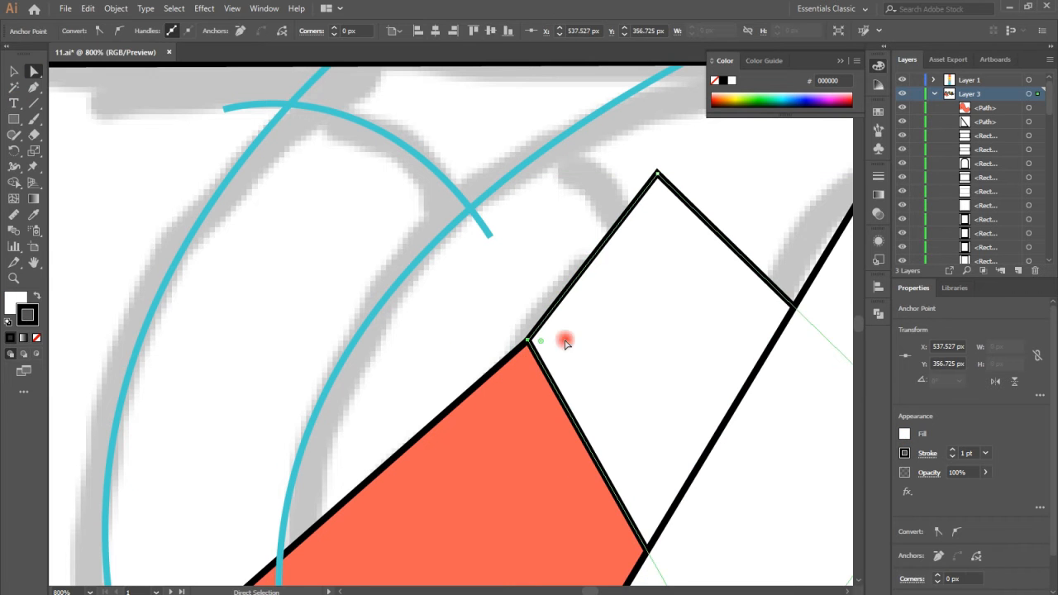
pyautogui.moveTo(658, 172); pyautogui.dragTo(664, 174)
pyautogui.scroll(-2, 501, 418)
pyautogui.rightClick(716, 143)
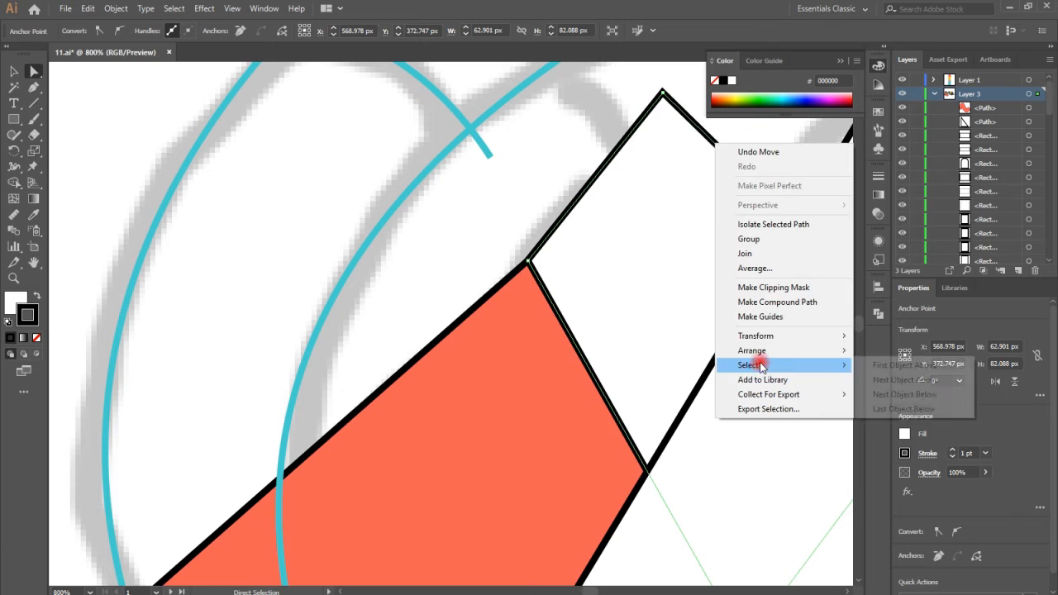
pyautogui.moveTo(761, 351)
pyautogui.click(893, 395)
# Step: Try to combine the white cuff and the coral sleeve along their shared edge with Shape Builder
pyautogui.click(576, 328)
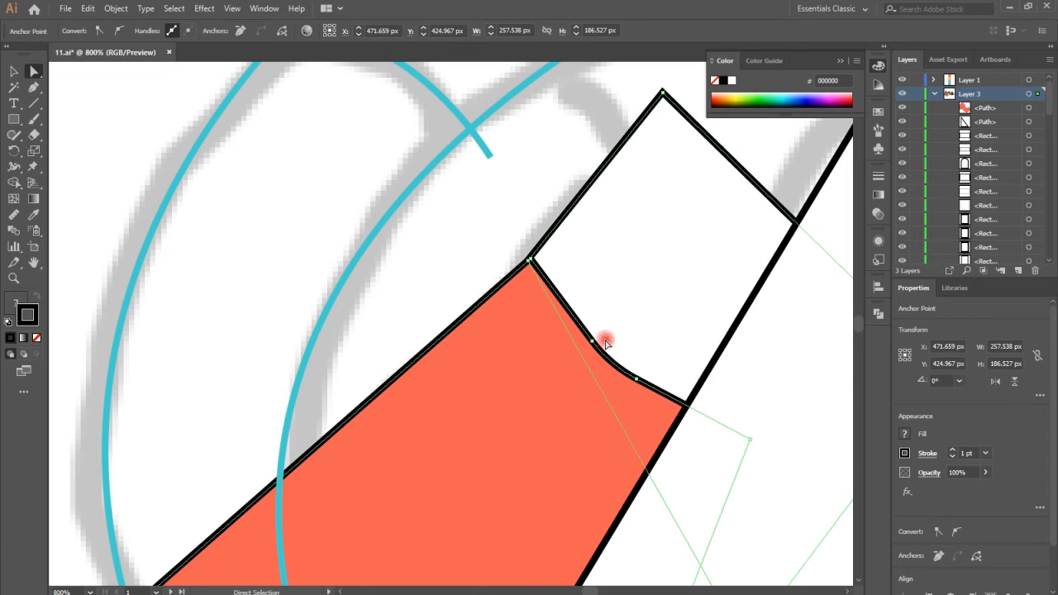
pyautogui.click(580, 288)
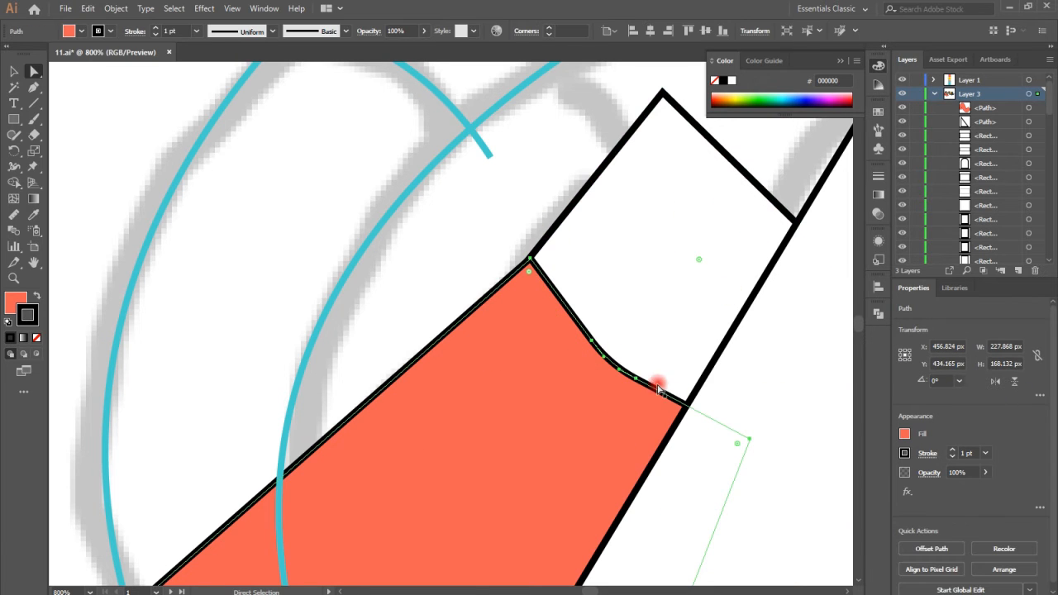
pyautogui.click(598, 252)
pyautogui.keyDown('shift'); pyautogui.click(475, 302); pyautogui.keyUp('shift')
pyautogui.click(14, 183)
pyautogui.click(612, 384)
pyautogui.hotkey('ctrl', 'z')
# Step: Delete the two anchor points on the coral sleeve's curved edge beside the cuff
pyautogui.press('a')
pyautogui.click(592, 341)
pyautogui.press('Delete')
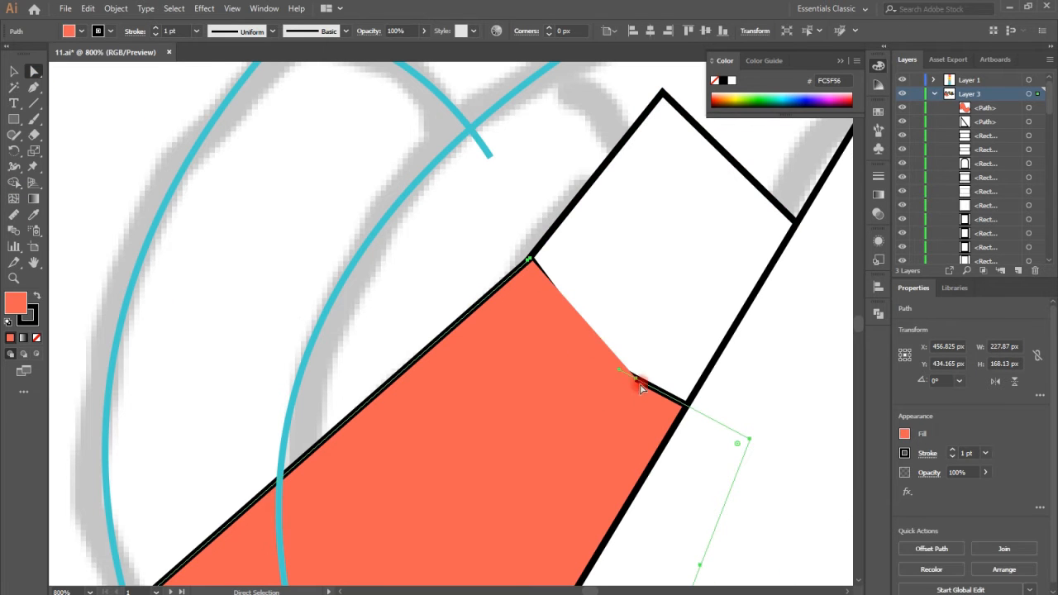
pyautogui.click(636, 379)
pyautogui.press('Delete')
# Step: Move the coral sleeve's end anchor point onto the centre of the cuff's corner stroke
pyautogui.click(531, 259)
pyautogui.scroll(10, 531, 260)
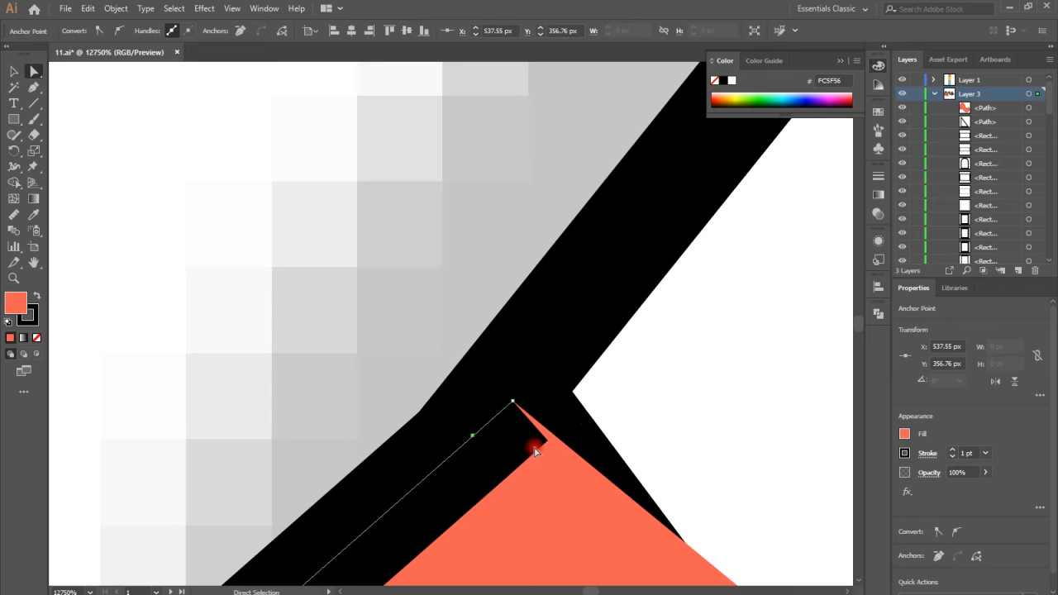
pyautogui.moveTo(512, 405); pyautogui.dragTo(554, 331)
pyautogui.click(603, 360)
pyautogui.click(576, 352)
pyautogui.click(614, 405)
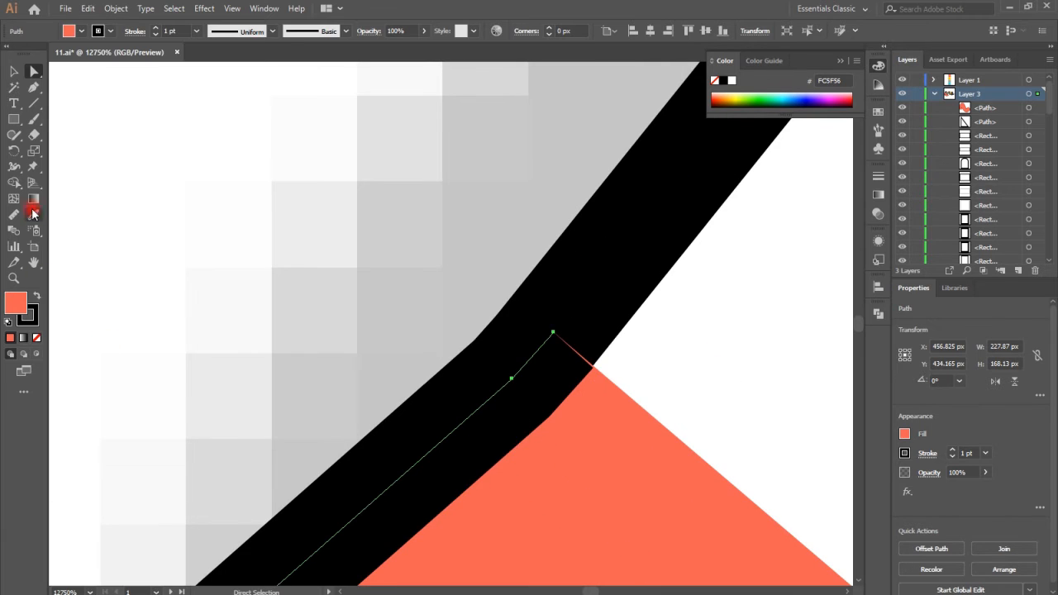
# Step: Draw a rectangle about 0.47 by 0.48 px over the sleeve and cuff corner, with a black fill and no stroke
pyautogui.press('m')
pyautogui.moveTo(576, 379); pyautogui.dragTo(586, 365)
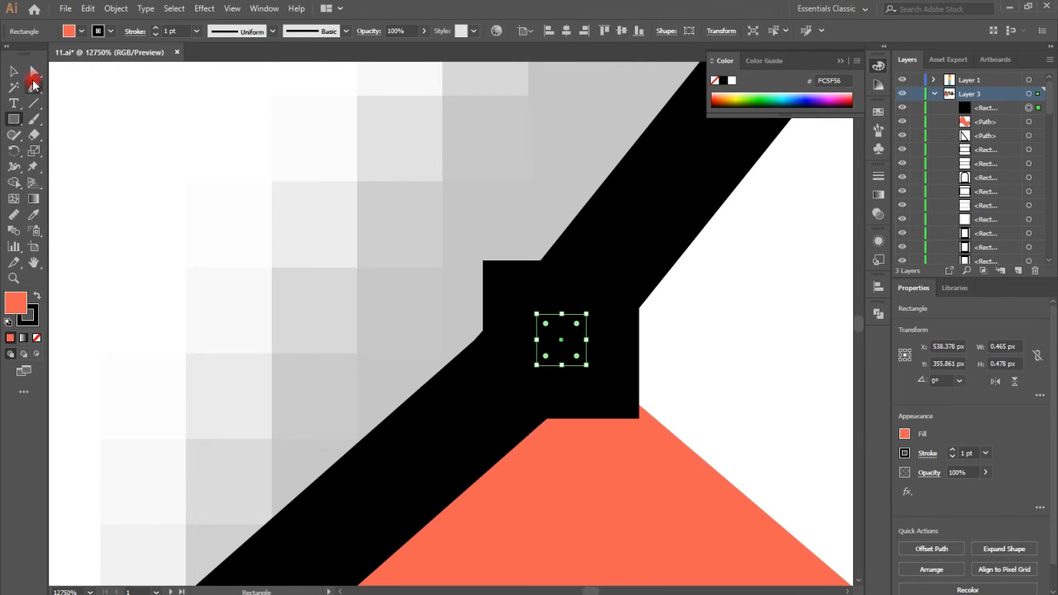
pyautogui.click(100, 32)
pyautogui.click(111, 32)
pyautogui.click(9, 53)
pyautogui.click(36, 53)
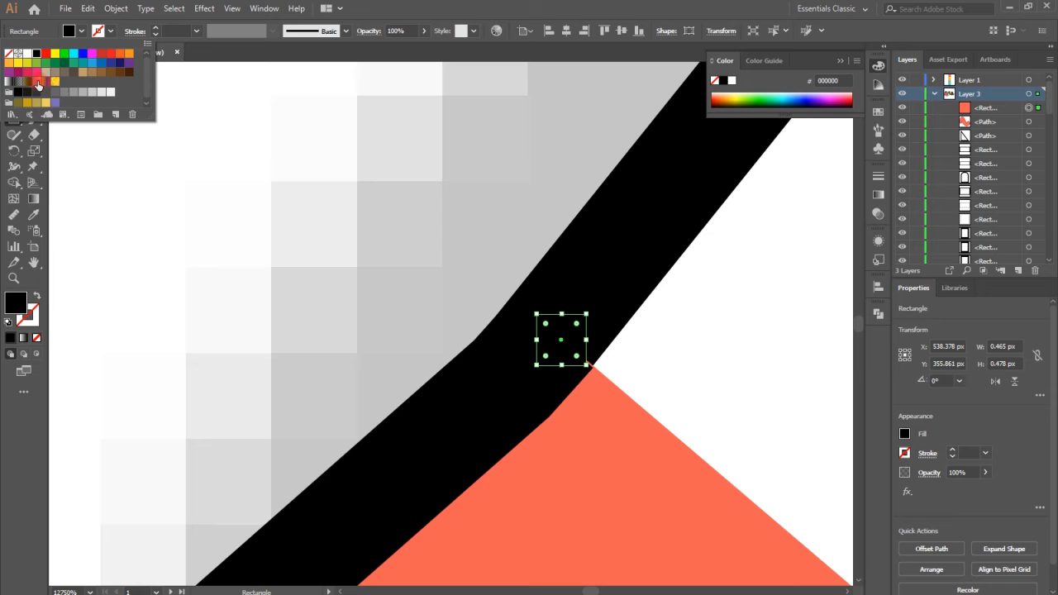
# Step: Rotate the small black square and position it over the corner stroke where the sleeve meets the cuff
pyautogui.press('v')
pyautogui.moveTo(553, 336); pyautogui.dragTo(547, 329)
pyautogui.click(616, 372)
pyautogui.click(605, 430)
# Step: Sample the trumpet's yellow fill and black outline onto the teal-outlined curved tube at the mouthpiece end
pyautogui.scroll(-6, 397, 349)
pyautogui.scroll(4, 496, 331)
pyautogui.click(632, 200)
pyautogui.hotkey('ctrl', '-')
pyautogui.hotkey('ctrl', '-')
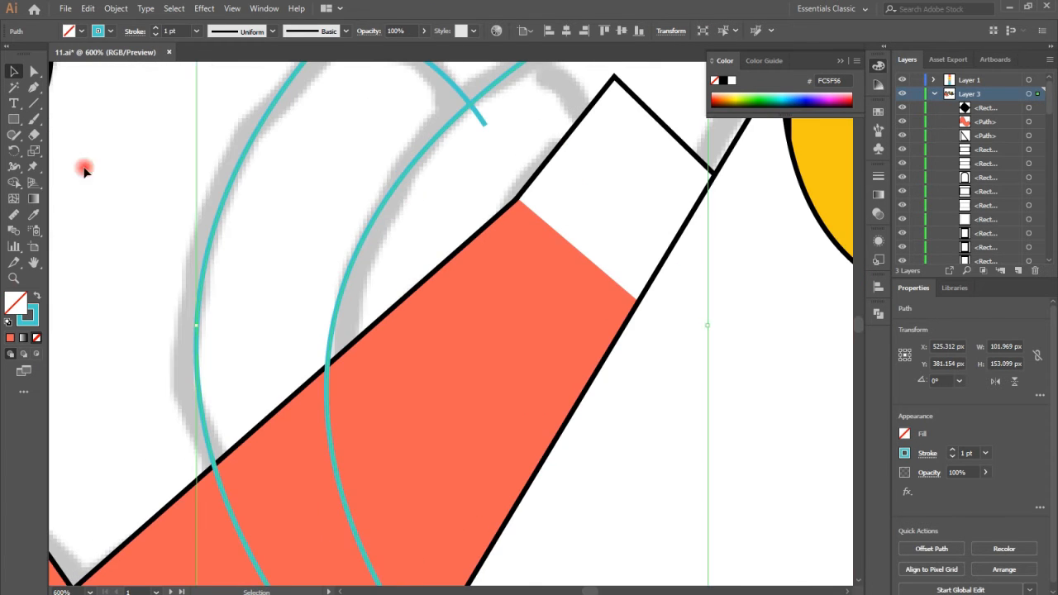
pyautogui.click(34, 217)
pyautogui.click(817, 182)
pyautogui.scroll(-2, 153, 164)
pyautogui.hotkey('ctrl', '-')
pyautogui.hotkey('ctrl', '-')
pyautogui.hotkey('ctrl', '-')
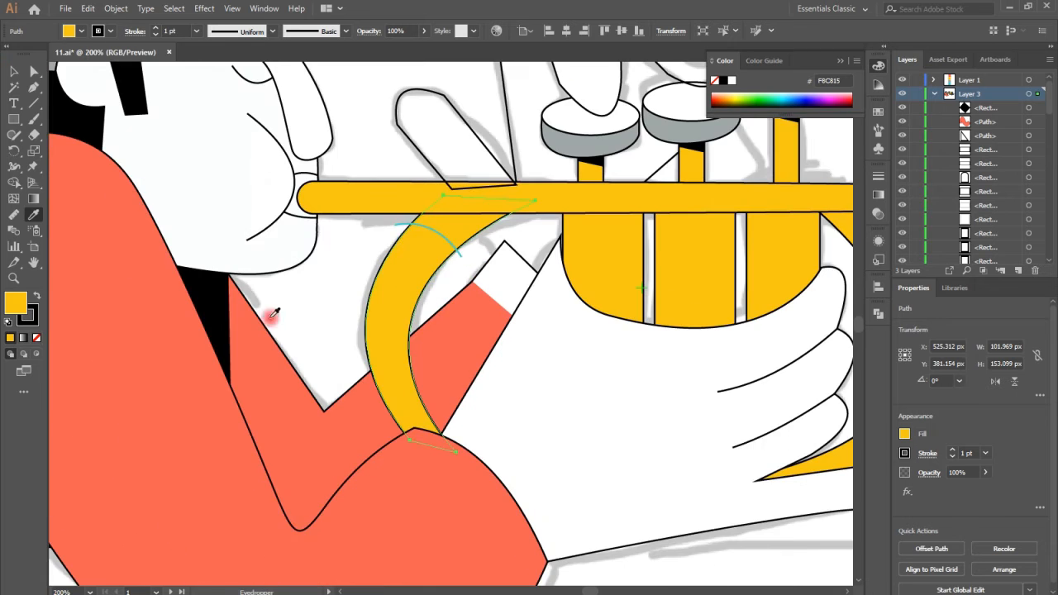
pyautogui.click(24, 74)
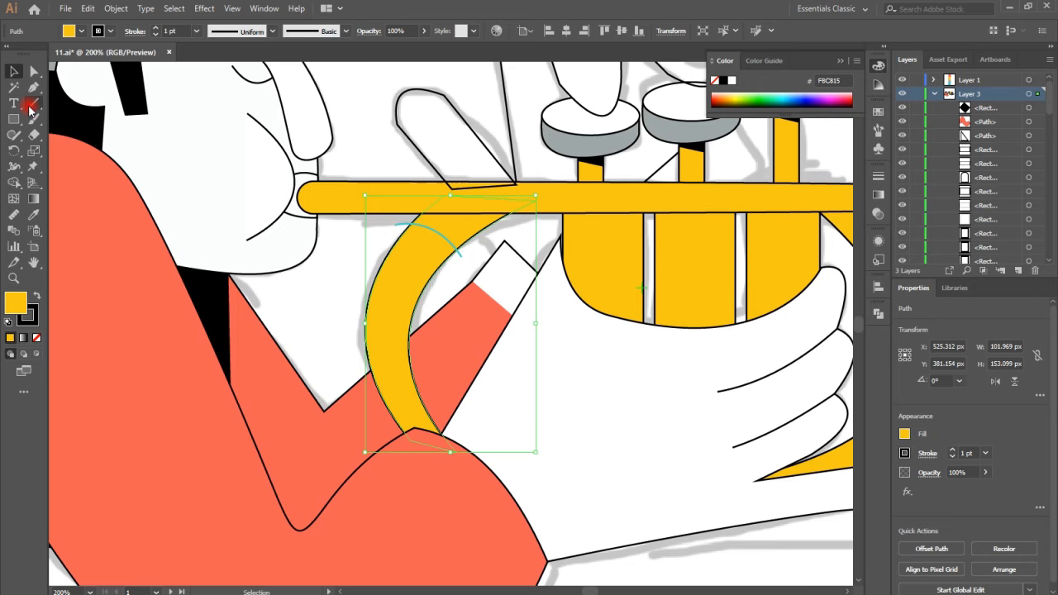
# Step: Draw a closed palm shape with the Pen tool across the trumpet pipe, from the thumb's base to beyond the middle valve
pyautogui.click(33, 89)
pyautogui.click(447, 182)
pyautogui.moveTo(525, 283); pyautogui.dragTo(555, 294)
pyautogui.click(670, 301)
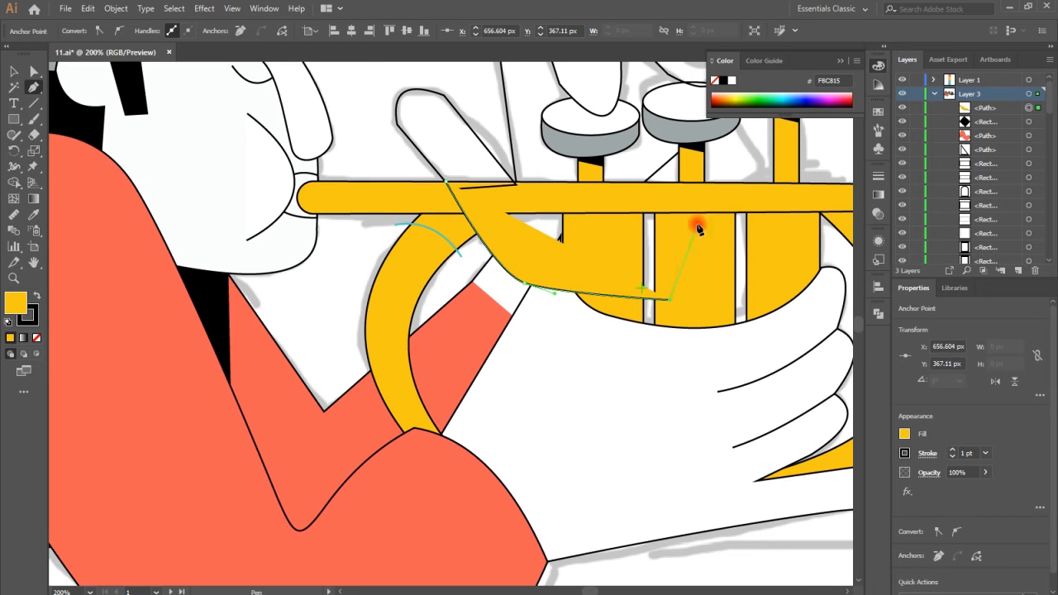
pyautogui.click(697, 178)
pyautogui.click(559, 170)
# Step: Set the palm shape's fill colour to FFFFFF
pyautogui.doubleClick(15, 303)
pyautogui.write('ffffff')
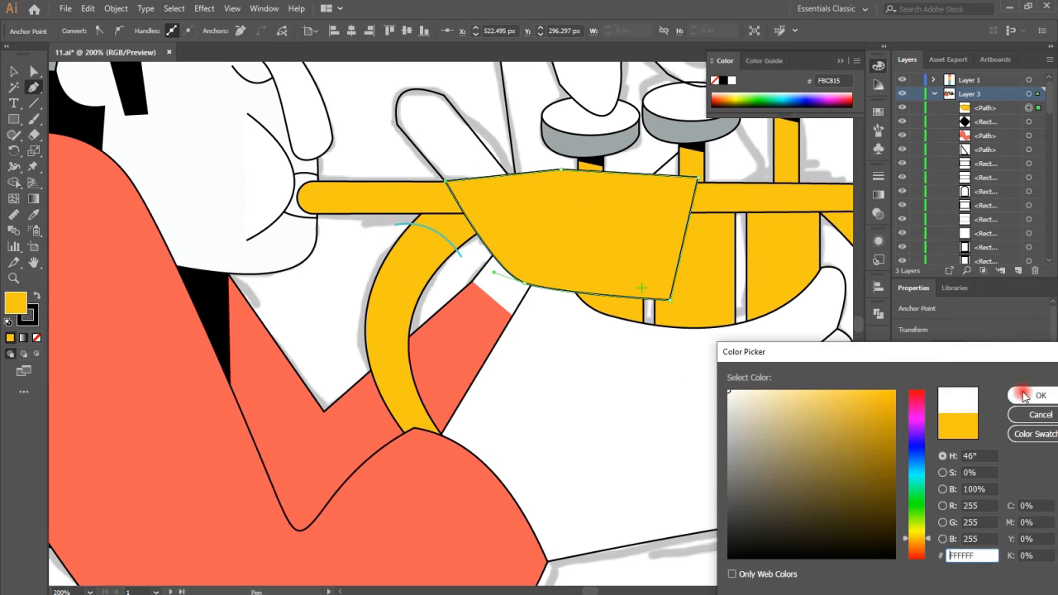
pyautogui.click(1016, 394)
# Step: Move the white palm shape behind the trumpet, directly below the valve groups in the layer order
pyautogui.click(23, 73)
pyautogui.rightClick(539, 222)
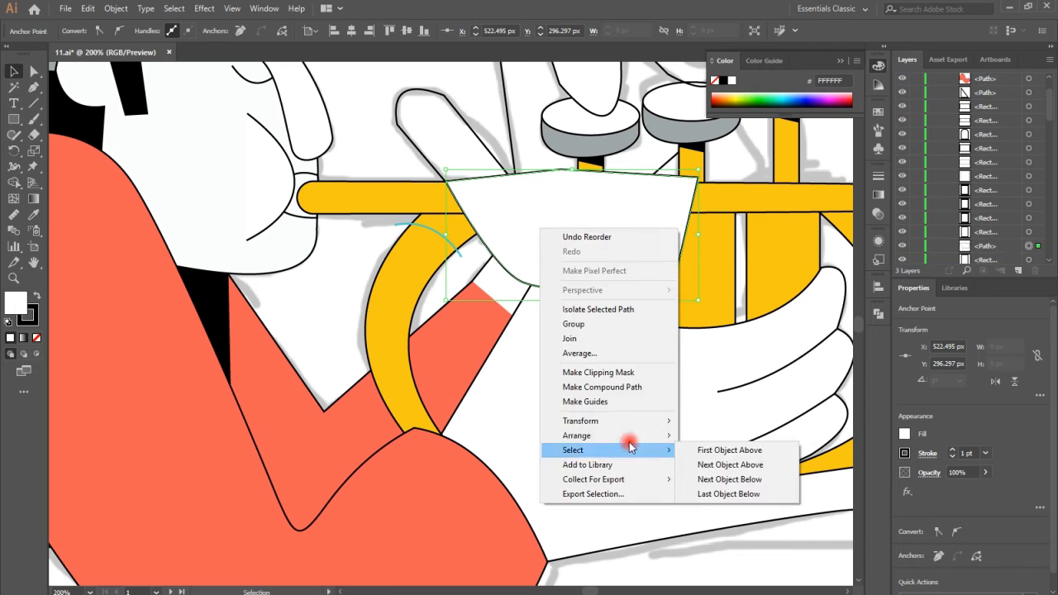
pyautogui.click(708, 434)
pyautogui.moveTo(998, 245); pyautogui.dragTo(984, 188)
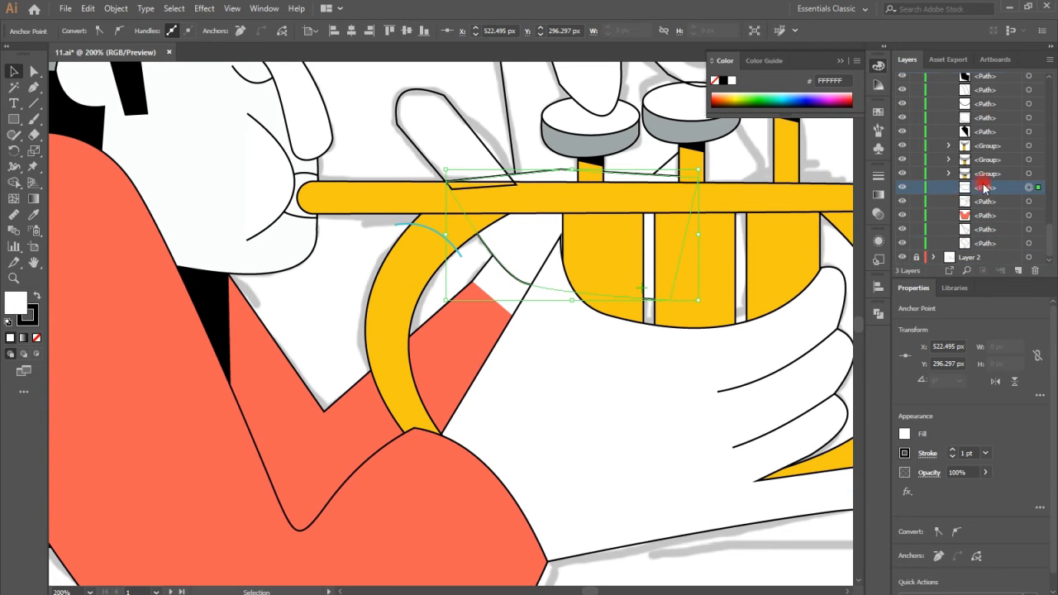
# Step: Send the thumb outline behind the trumpet pipe
pyautogui.press('a')
pyautogui.click(500, 316)
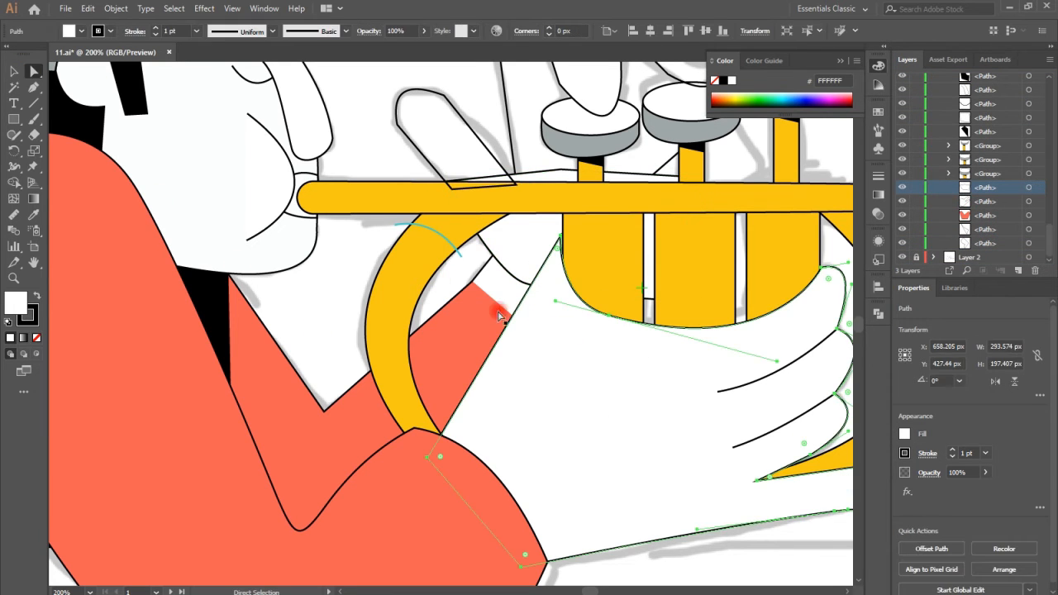
pyautogui.rightClick(422, 155)
pyautogui.moveTo(519, 361)
pyautogui.click(596, 406)
# Step: Move the palm shape's upper middle anchor point down behind the trumpet pipe
pyautogui.click(543, 173)
pyautogui.moveTo(562, 169); pyautogui.dragTo(565, 194)
pyautogui.click(498, 308)
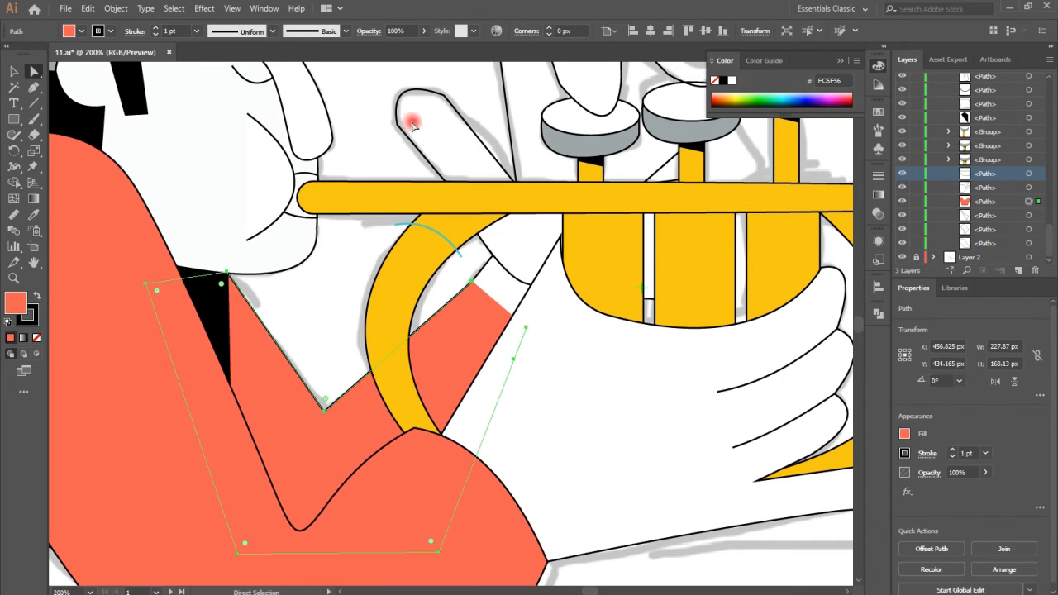
# Step: Smooth the corner anchors at the thumb's tip and convert the index finger's lower curve anchor to a smooth point
pyautogui.click(444, 99)
pyautogui.click(401, 120)
pyautogui.moveTo(444, 99); pyautogui.dragTo(441, 103)
pyautogui.scroll(4, 574, 163)
pyautogui.click(560, 212)
pyautogui.click(120, 32)
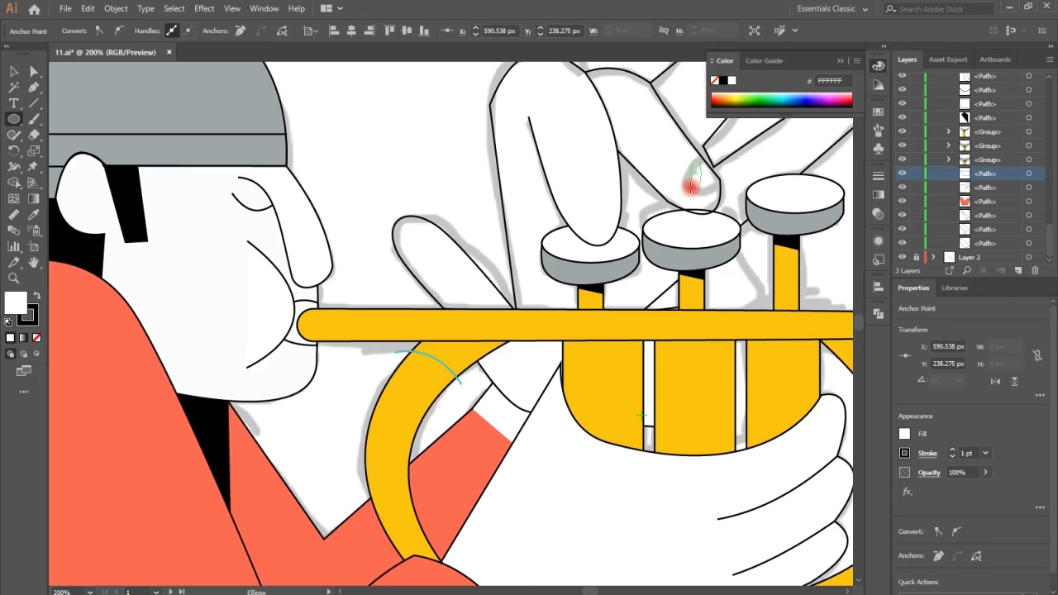
# Step: Draw an oval fingernail about 23 by 15 px, rotate it 45°, and place one on each of the two fingertips over the valves
pyautogui.moveTo(686, 185); pyautogui.dragTo(698, 185)
pyautogui.press('v')
pyautogui.hotkey('ctrl', '+')
pyautogui.moveTo(508, 306); pyautogui.dragTo(517, 317)
pyautogui.moveTo(350, 387); pyautogui.dragTo(356, 387)
pyautogui.click(509, 336)
pyautogui.click(489, 331)
pyautogui.hotkey('ctrl', '+')
pyautogui.hotkey('ctrl', '+')
pyautogui.hotkey('ctrl', '+')
pyautogui.moveTo(512, 285); pyautogui.dragTo(507, 290)
pyautogui.moveTo(406, 285)
pyautogui.mouseDown()
pyautogui.moveTo(414, 294)
pyautogui.moveTo(404, 285)
pyautogui.mouseUp()
pyautogui.click(98, 410)
pyautogui.hotkey('ctrl', '+')
pyautogui.moveTo(378, 417); pyautogui.dragTo(373, 423)
pyautogui.hotkey('ctrl', '-')
pyautogui.hotkey('ctrl', '-')
pyautogui.hotkey('ctrl', '-')
pyautogui.hotkey('ctrl', '-')
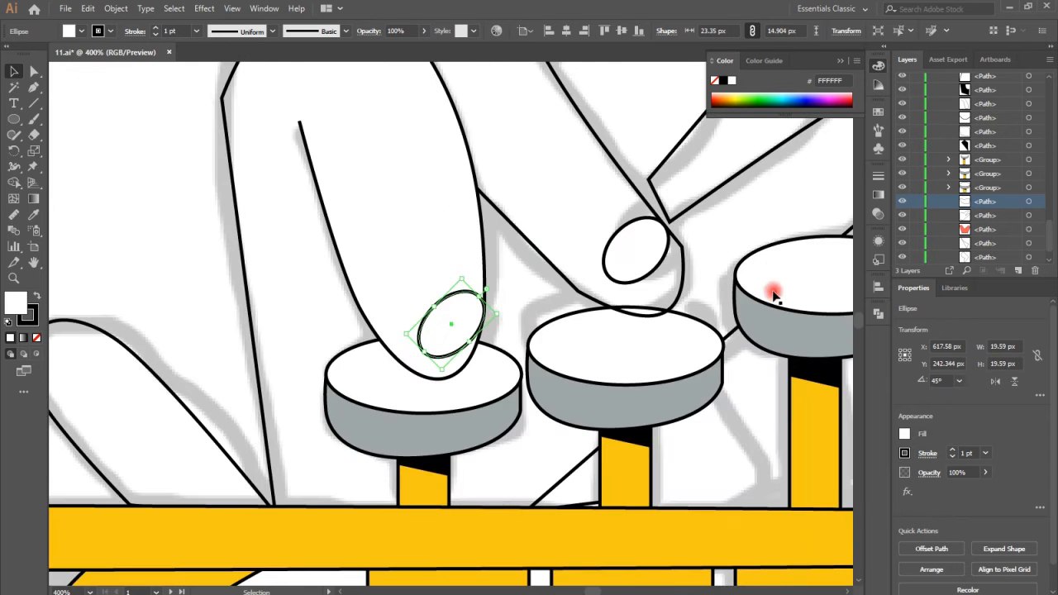
# Step: Give the finger above the middle valve a white fill and black outline sampled from the neighbouring artwork
pyautogui.click(604, 217)
pyautogui.press('a')
pyautogui.click(614, 247)
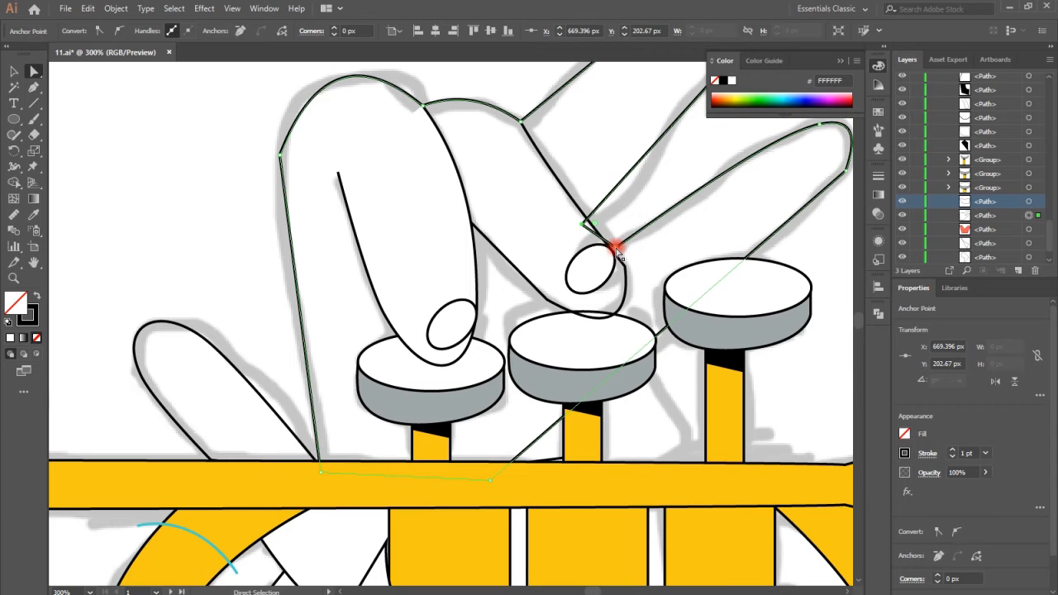
pyautogui.click(559, 180)
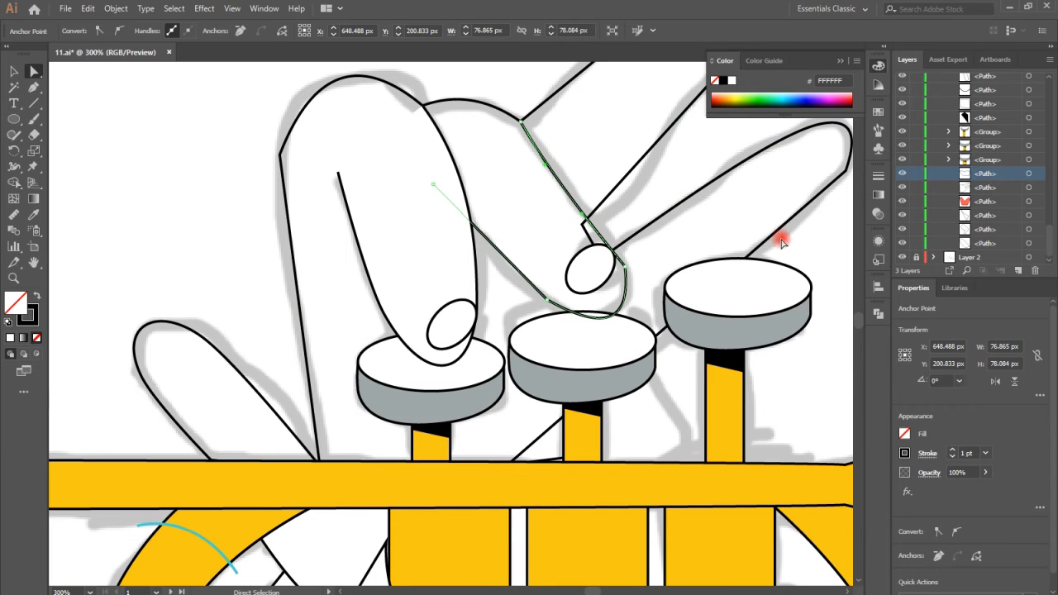
pyautogui.press('i')
pyautogui.click(261, 207)
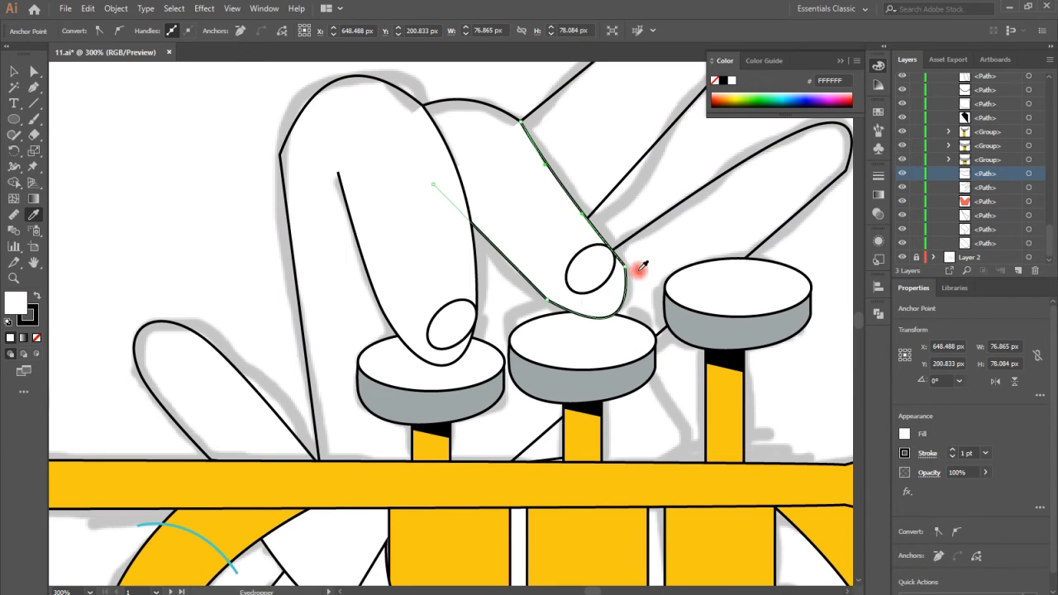
# Step: Move the lower anchor point of the upper raised fingertip slightly inward
pyautogui.click(592, 234)
pyautogui.scroll(4, 671, 264)
pyautogui.moveTo(753, 227); pyautogui.dragTo(742, 222)
# Step: Try to move the upper anchor point of the raised fingertip and convert it to a smooth point
pyautogui.moveTo(710, 168); pyautogui.dragTo(713, 174)
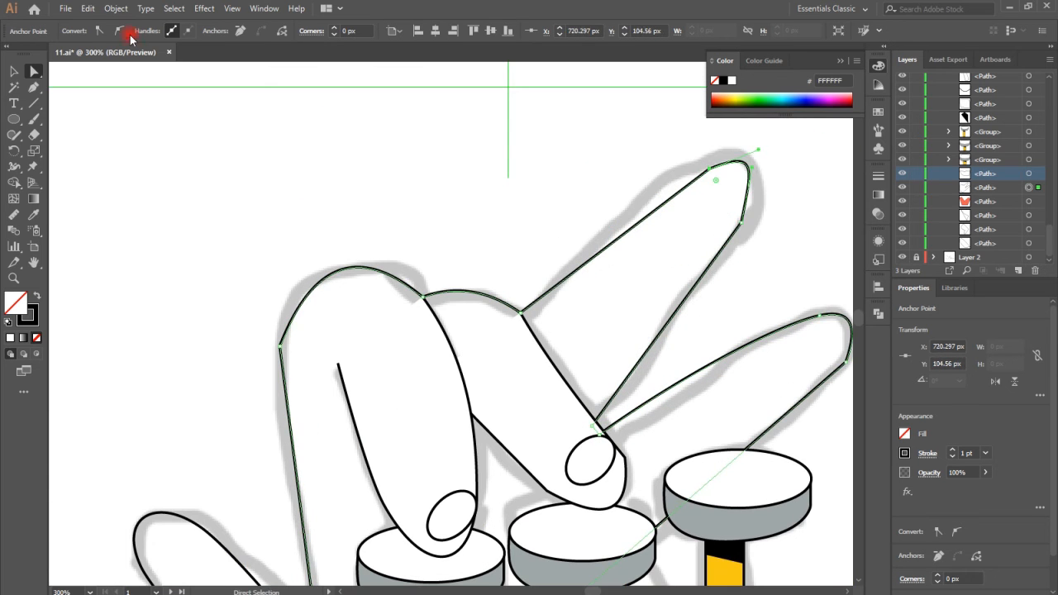
pyautogui.click(121, 31)
pyautogui.hotkey('ctrl', 'z')
pyautogui.hotkey('ctrl', 'z')
# Step: Sample a white fill and black outline onto the large outline of the raised hand with the Eyedropper
pyautogui.scroll(-3, 678, 289)
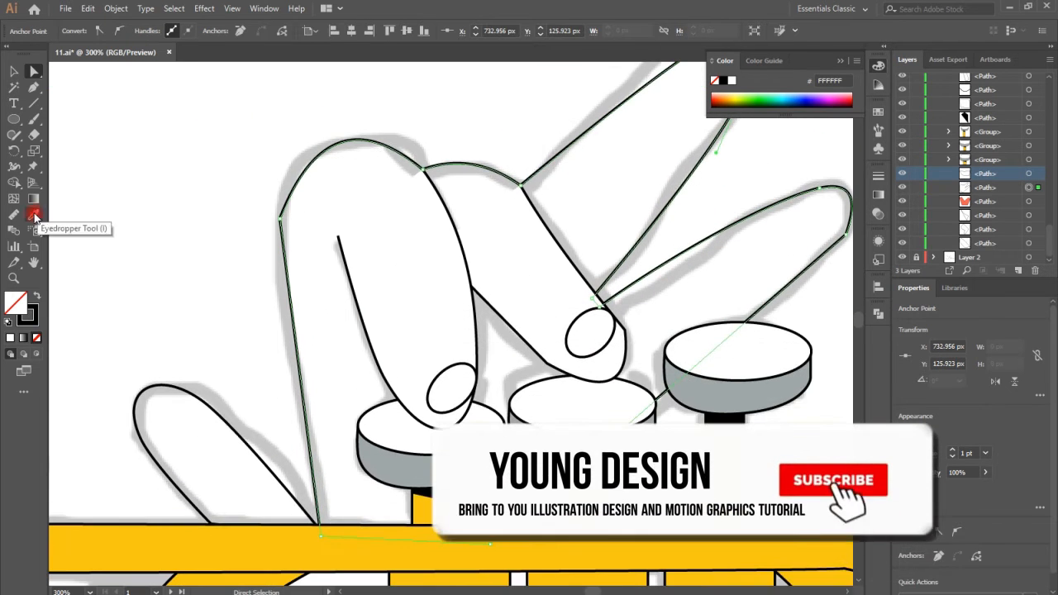
pyautogui.click(33, 214)
pyautogui.click(237, 348)
pyautogui.scroll(-3, 703, 302)
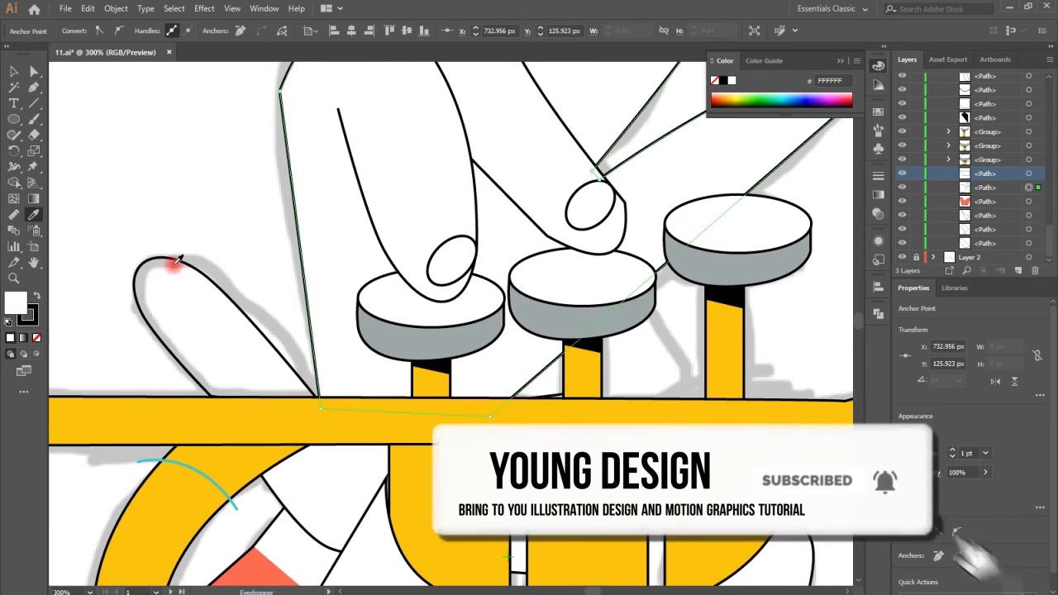
# Step: Shift the third valve's black and yellow stem shapes slightly right, independently of the cap in the same group
pyautogui.press('v')
pyautogui.click(779, 231)
pyautogui.click(992, 163)
pyautogui.click(796, 246)
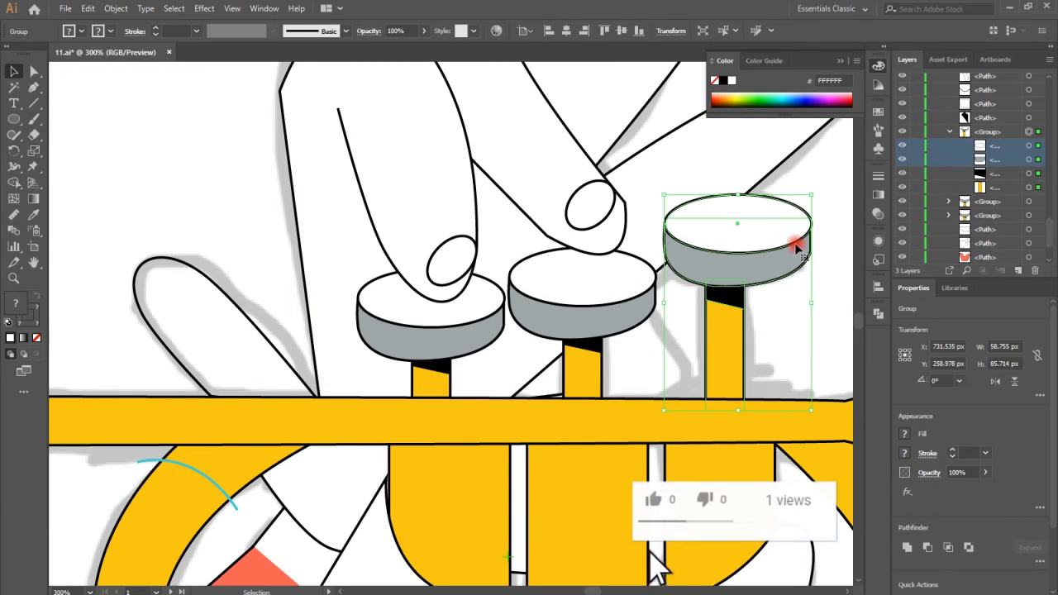
pyautogui.click(995, 174)
pyautogui.click(1038, 174)
pyautogui.keyDown('shift'); pyautogui.click(1038, 188); pyautogui.keyUp('shift')
pyautogui.moveTo(728, 330); pyautogui.dragTo(729, 332)
pyautogui.scroll(2, 794, 376)
pyautogui.moveTo(727, 415); pyautogui.dragTo(739, 415)
pyautogui.click(680, 407)
# Step: Split the left curved tube along the teal arc with the Shape Builder tool
pyautogui.scroll(-6, 604, 364)
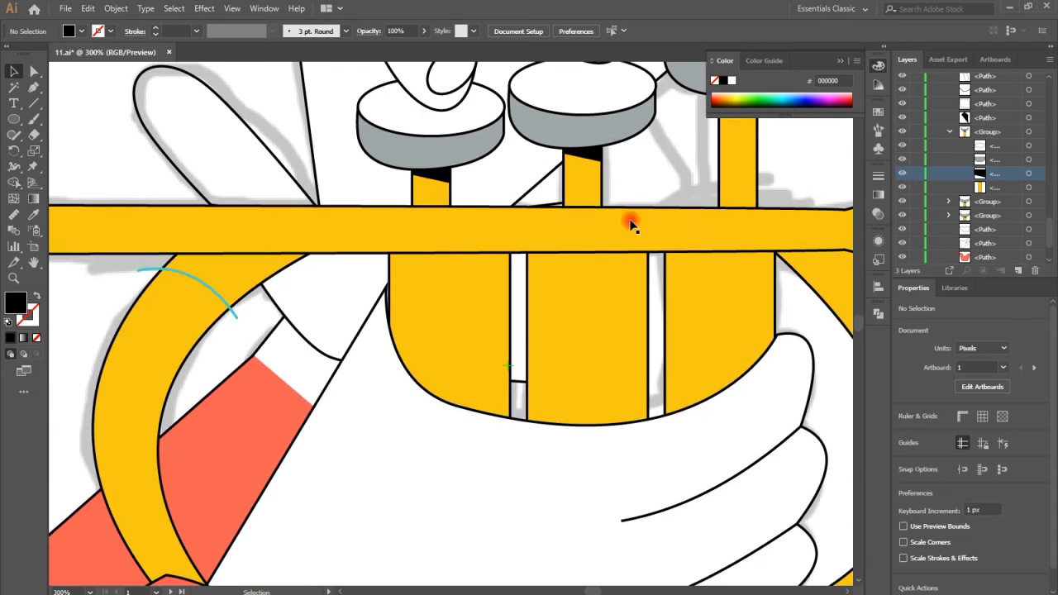
pyautogui.click(205, 287)
pyautogui.keyDown('shift'); pyautogui.click(170, 331); pyautogui.keyUp('shift')
pyautogui.click(14, 182)
pyautogui.keyDown('alt'); pyautogui.click(211, 275); pyautogui.keyUp('alt')
# Step: Delete the leftover teal arc pieces on both sides of the curved tube
pyautogui.click(34, 72)
pyautogui.click(239, 277)
pyautogui.click(149, 270)
pyautogui.press('Delete')
pyautogui.click(233, 314)
pyautogui.press('Delete')
pyautogui.press('Delete')
# Step: Turn the curved tube's upper section beneath the pipe into a black shadow by swapping its fill and stroke
pyautogui.click(191, 291)
pyautogui.click(197, 264)
pyautogui.click(197, 264)
pyautogui.hotkey('shift', 'x')
# Step: Round the peak of the coral front arm below the curved tube with a corner radius of about 38 px
pyautogui.scroll(-5, 380, 451)
pyautogui.click(171, 332)
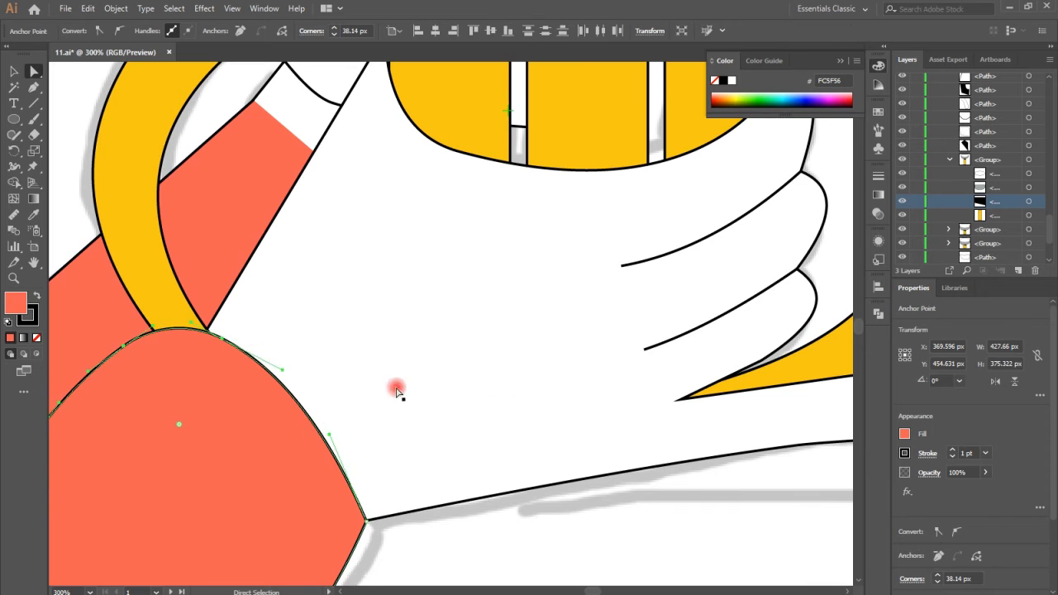
pyautogui.scroll(-2, 482, 475)
pyautogui.scroll(2, 264, 333)
# Step: Move the left curved tube below the white front hand in the layer order
pyautogui.click(264, 333)
pyautogui.click(949, 160)
pyautogui.scroll(6, 949, 163)
pyautogui.click(1029, 105)
pyautogui.moveTo(984, 106); pyautogui.dragTo(983, 166)
pyautogui.click(652, 322)
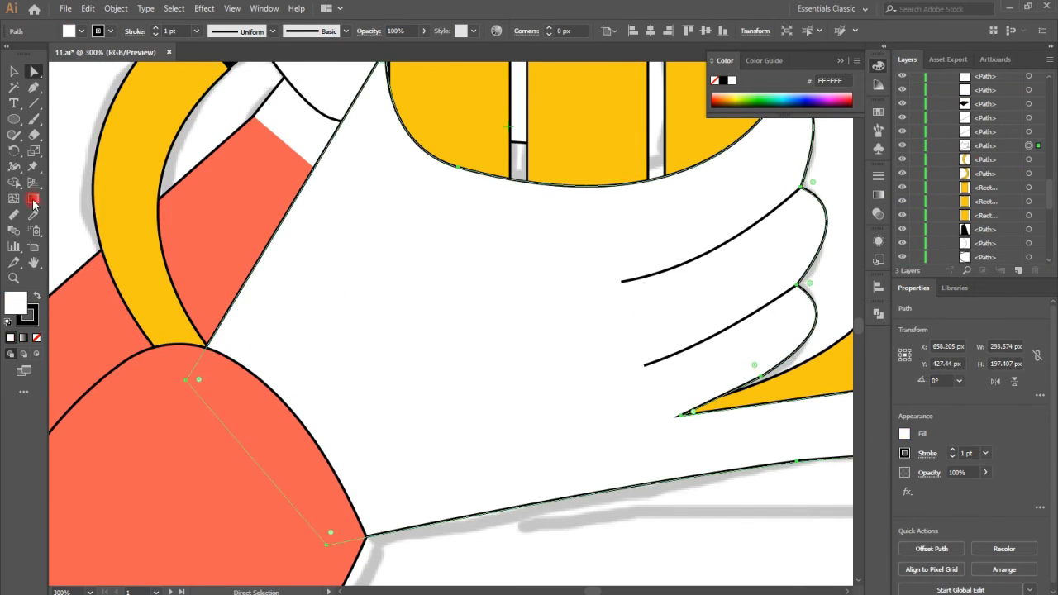
# Step: Extend the curved tube's lower end by moving its end anchor point in behind the hand and arm
pyautogui.click(175, 315)
pyautogui.moveTo(207, 346); pyautogui.dragTo(236, 368)
pyautogui.hotkey('ctrl', 'shift', 'a')
# Step: Draw a horizontal ground line about 1282 px long with the Pen tool, spanning the artboard at the torso's base
pyautogui.scroll(-4, 357, 514)
pyautogui.hotkey('ctrl', '-')
pyautogui.hotkey('ctrl', '-')
pyautogui.hotkey('ctrl', '-')
pyautogui.hotkey('ctrl', '-')
pyautogui.hotkey('ctrl', '-')
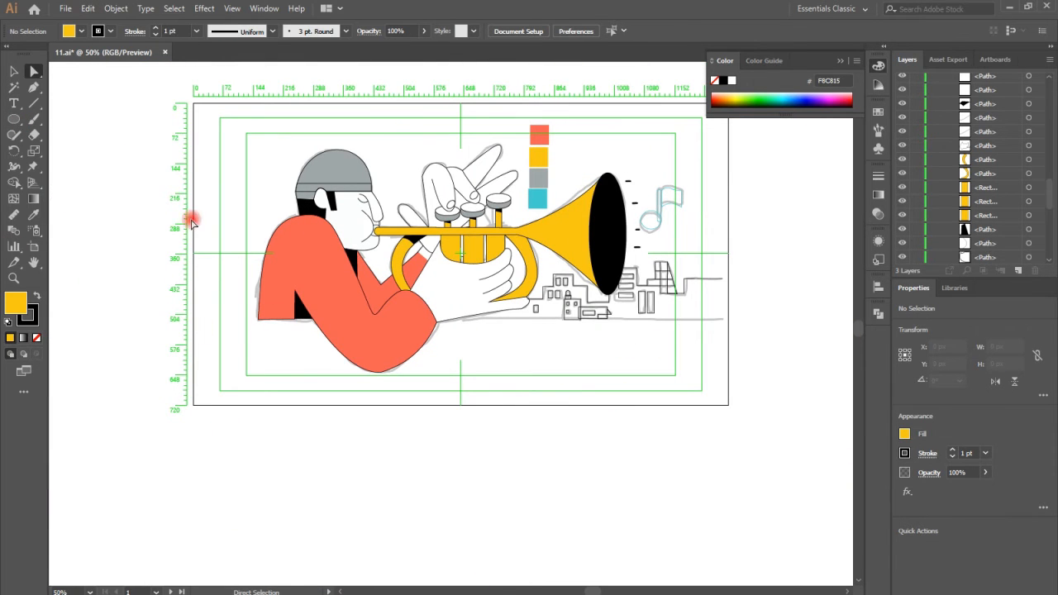
pyautogui.click(723, 319)
pyautogui.click(185, 318)
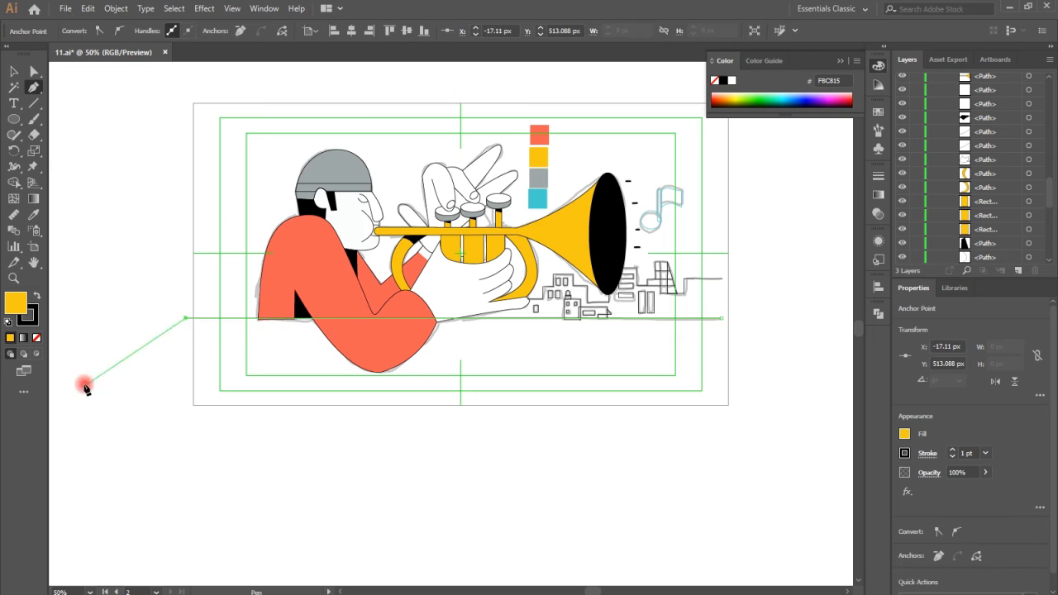
# Step: Remove the ground line's fill and set its stroke weight to 2 pt
pyautogui.click(37, 338)
pyautogui.click(986, 453)
pyautogui.click(1004, 191)
pyautogui.click(14, 72)
pyautogui.click(250, 450)
# Step: Lower the ground line to Y 517.044 px and move its left endpoint to the torso's lower left corner
pyautogui.hotkey('ctrl', '+')
pyautogui.hotkey('ctrl', '+')
pyautogui.click(497, 314)
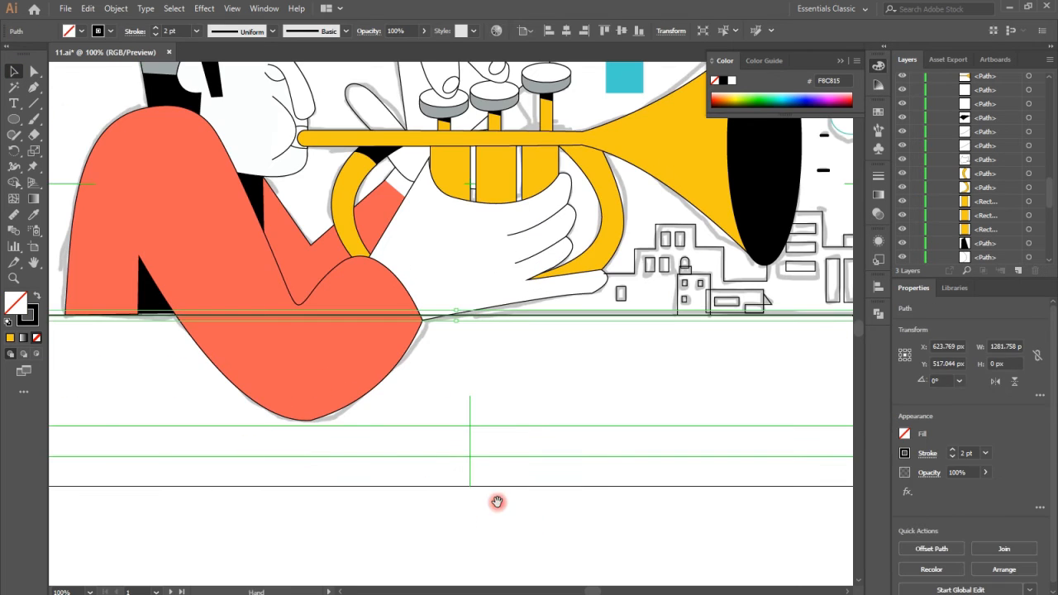
pyautogui.hotkey('ctrl', '+')
pyautogui.hscroll(-10, 451, 350)
pyautogui.press('a')
pyautogui.click(441, 325)
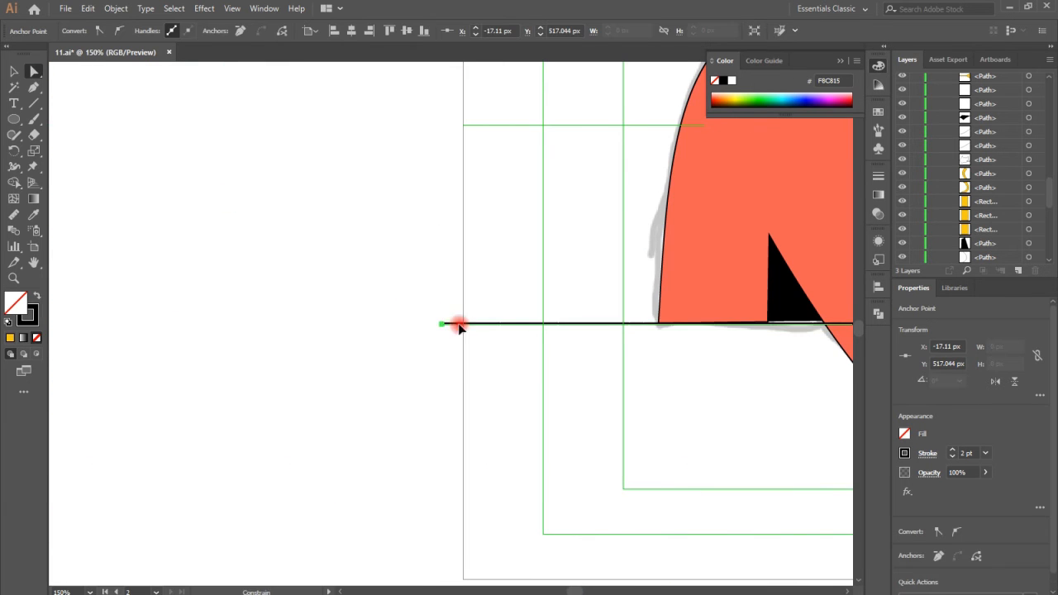
pyautogui.moveTo(659, 328); pyautogui.dragTo(658, 325)
# Step: Send the ground line to the back of the artwork
pyautogui.click(736, 358)
pyautogui.rightClick(808, 325)
pyautogui.moveTo(845, 256)
pyautogui.click(709, 301)
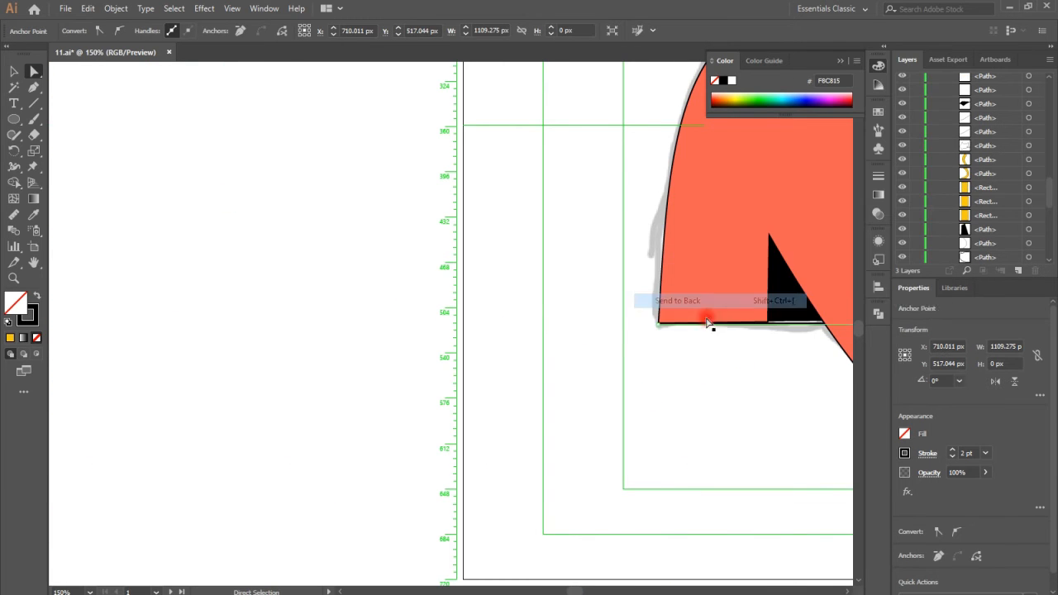
# Step: Adjust the black wedge between torso and arm slightly downward to meet the ground line
pyautogui.click(729, 351)
pyautogui.click(785, 308)
pyautogui.hotkey('ctrl', '+')
pyautogui.hotkey('ctrl', '+')
pyautogui.press('v')
pyautogui.moveTo(449, 453); pyautogui.dragTo(448, 454)
pyautogui.click(459, 488)
pyautogui.hotkey('ctrl', '-')
pyautogui.hotkey('ctrl', '-')
pyautogui.hotkey('ctrl', '-')
pyautogui.hotkey('ctrl', '-')
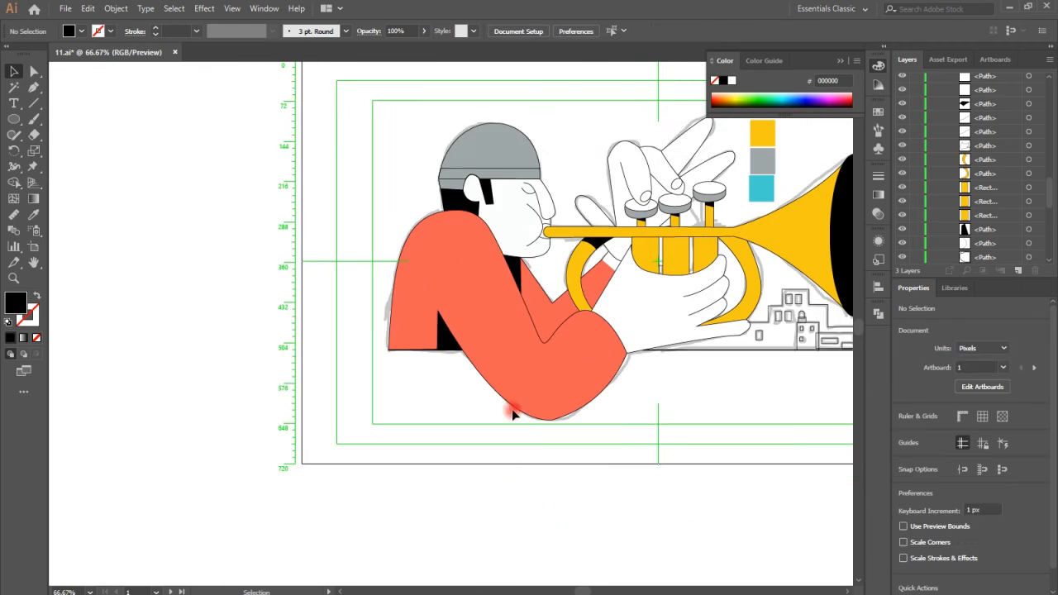
# Step: Recolour the far sleeve behind the trumpet from the coral swatch, darkened to DD3F3C
pyautogui.click(537, 306)
pyautogui.scroll(2, 498, 314)
pyautogui.click(771, 181)
pyautogui.doubleClick(15, 302)
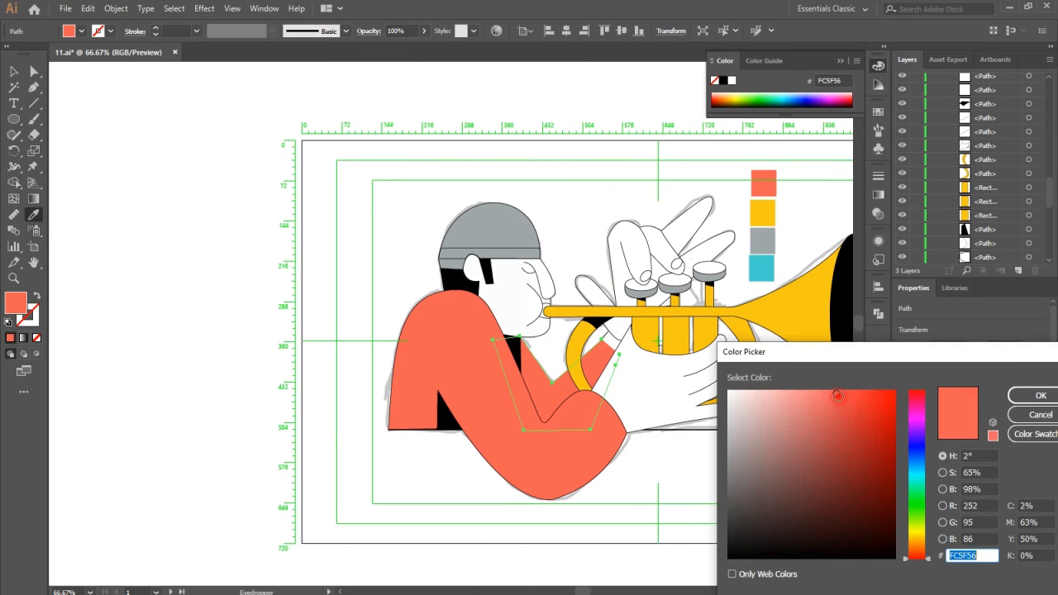
pyautogui.write('DD3F3C')
pyautogui.press('Return')
# Step: Scribble one continuous looping path over the whole cap, including its band, with the Pen tool
pyautogui.click(496, 230)
pyautogui.hotkey('ctrl', '+')
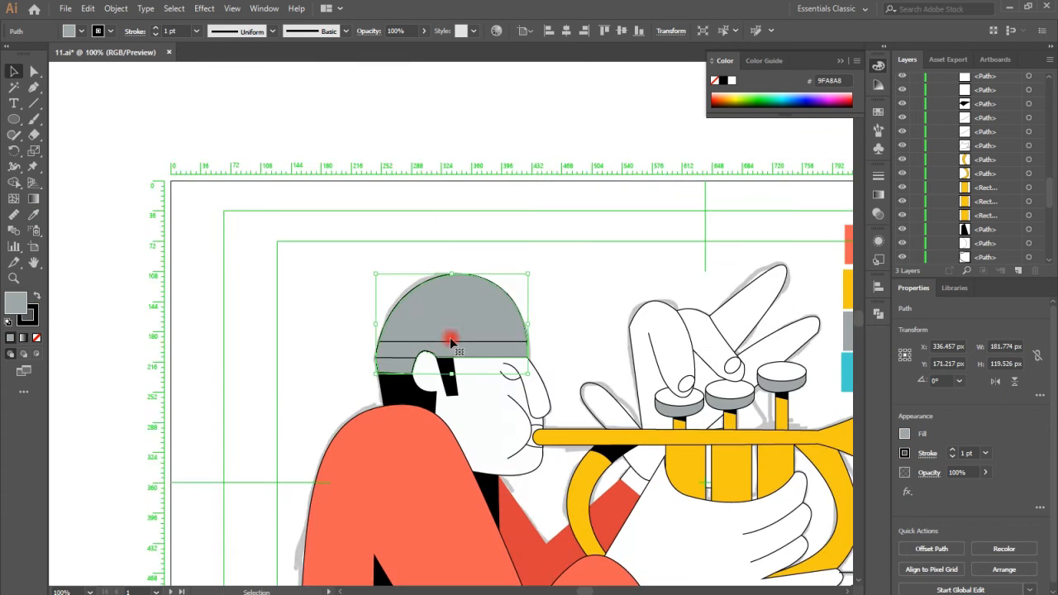
pyautogui.click(34, 87)
pyautogui.click(429, 291)
pyautogui.moveTo(452, 318); pyautogui.dragTo(471, 333)
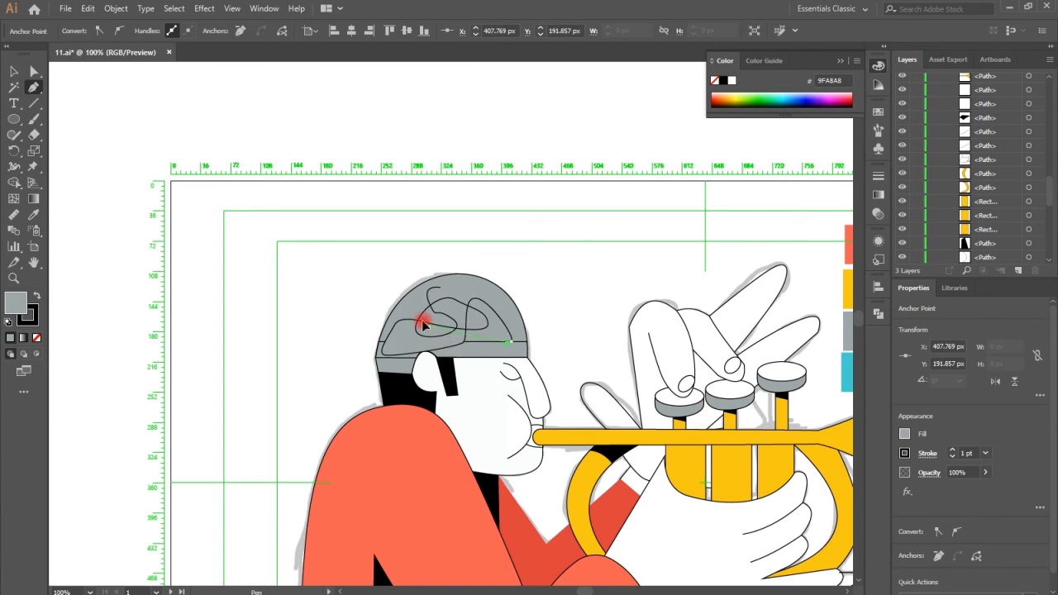
pyautogui.moveTo(387, 363); pyautogui.dragTo(447, 348)
pyautogui.moveTo(509, 299); pyautogui.dragTo(499, 288)
pyautogui.moveTo(475, 285); pyautogui.dragTo(398, 303)
pyautogui.click(524, 349)
pyautogui.moveTo(489, 350); pyautogui.dragTo(445, 299)
pyautogui.moveTo(455, 285); pyautogui.dragTo(496, 305)
pyautogui.moveTo(493, 317); pyautogui.dragTo(488, 327)
pyautogui.moveTo(410, 334); pyautogui.dragTo(404, 306)
pyautogui.moveTo(518, 324); pyautogui.dragTo(491, 293)
pyautogui.moveTo(443, 288); pyautogui.dragTo(468, 278)
# Step: Give the cap scribble the turquoise swatch colour as a 2 pt stroke with no fill
pyautogui.click(30, 214)
pyautogui.click(848, 372)
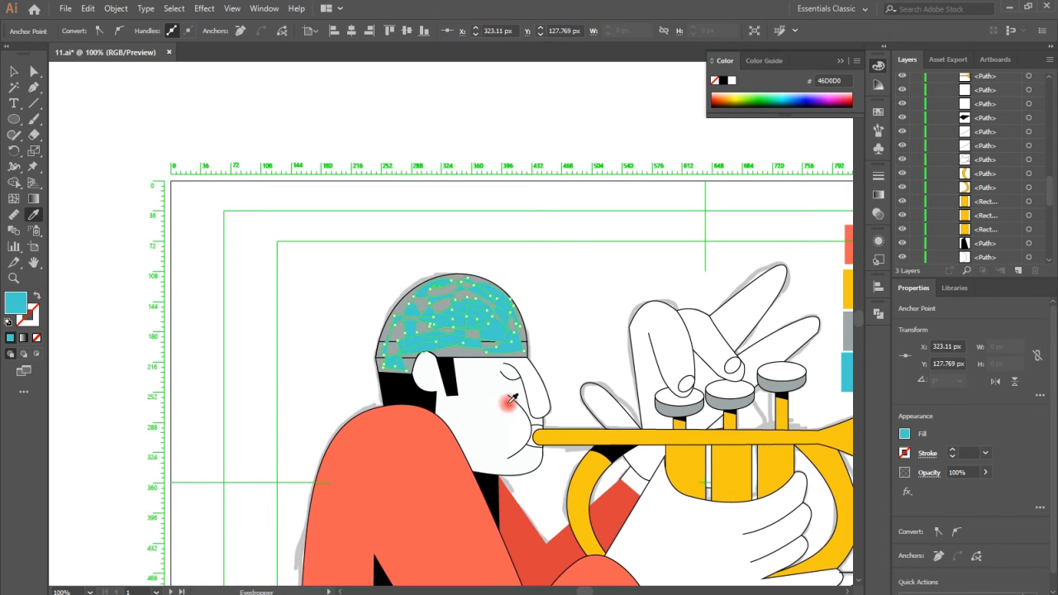
pyautogui.click(38, 296)
pyautogui.click(985, 453)
pyautogui.click(1000, 190)
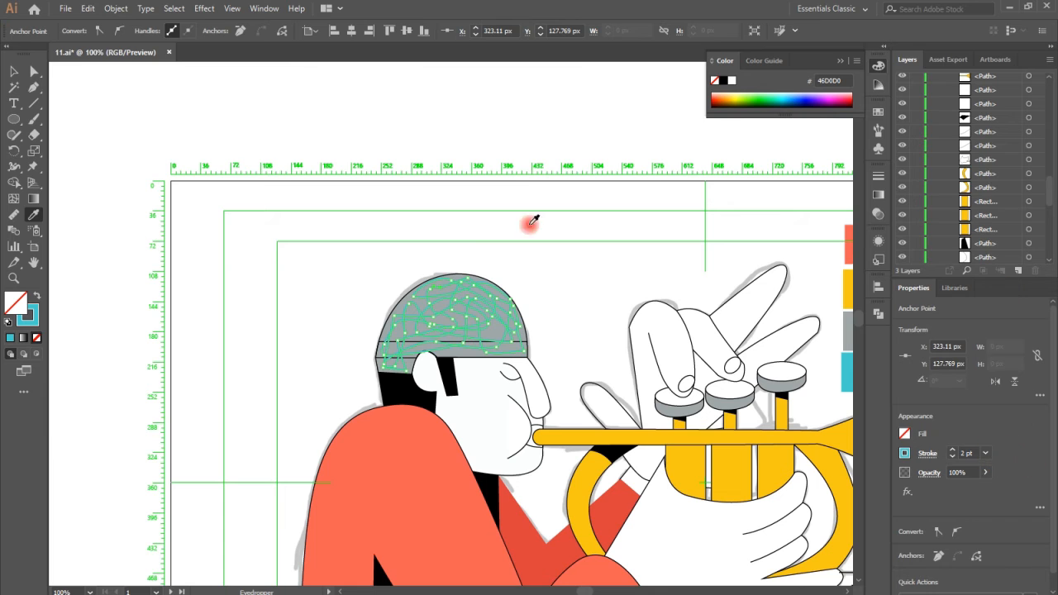
# Step: Reorder the cap scribble to sit directly above the grey cap shape and beneath the band line
pyautogui.click(632, 354)
pyautogui.click(480, 324)
pyautogui.scroll(12, 1014, 137)
pyautogui.moveTo(1005, 108); pyautogui.dragTo(995, 222)
# Step: Change the blending mode of the cap scribble's turquoise stroke
pyautogui.hotkey('ctrl', '=')
pyautogui.hotkey('ctrl', '=')
pyautogui.hotkey('ctrl', '=')
pyautogui.hotkey('ctrl', '=')
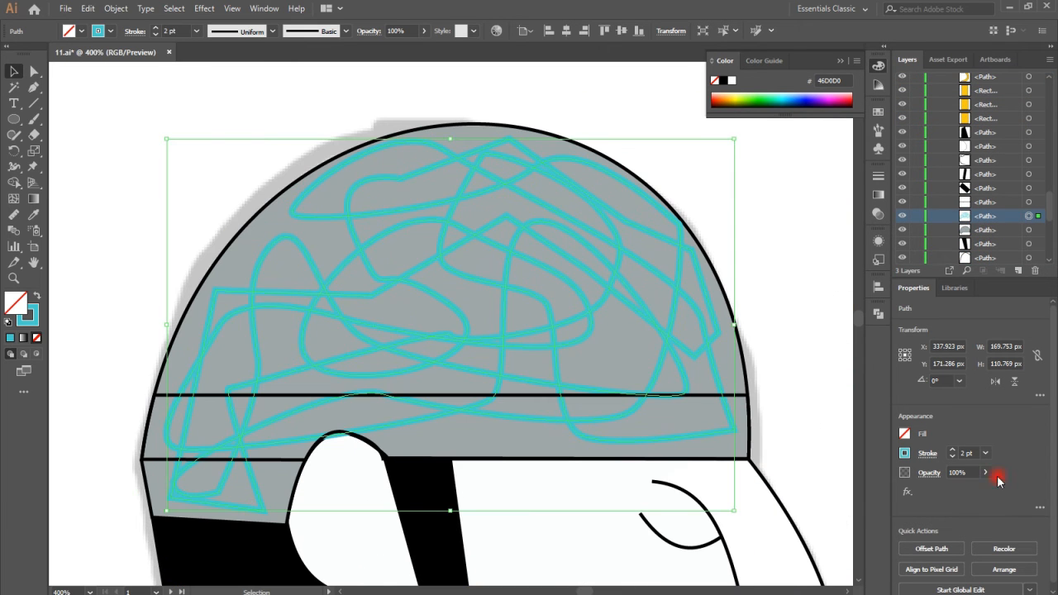
pyautogui.click(928, 473)
pyautogui.click(843, 497)
pyautogui.click(821, 279)
pyautogui.click(845, 499)
pyautogui.click(831, 373)
pyautogui.click(1023, 447)
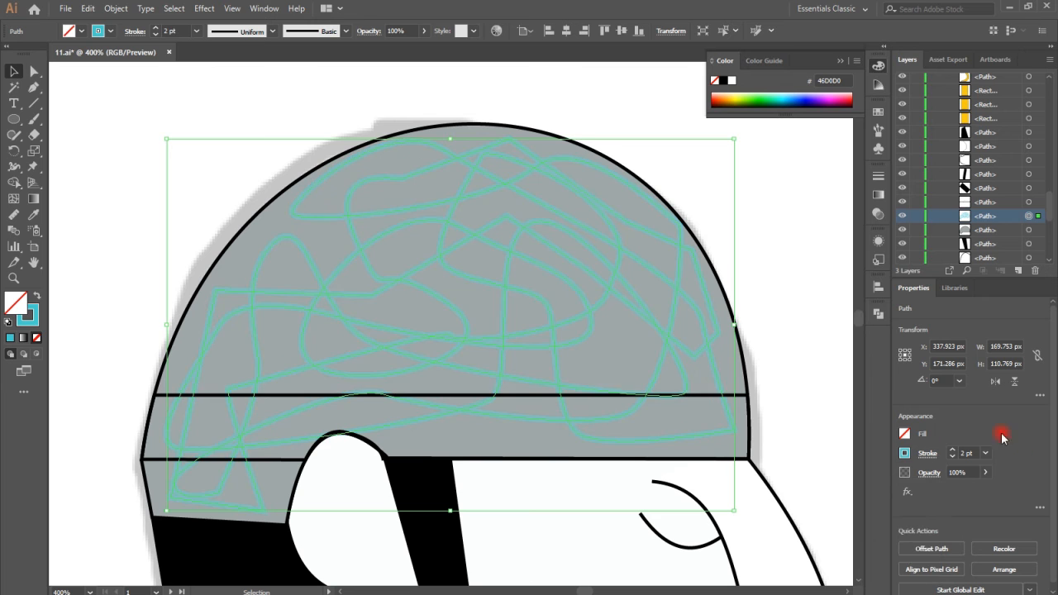
# Step: Duplicate the turquoise scribble with slight offsets to thicken the texture on the cap
pyautogui.keyDown('alt'); pyautogui.moveTo(553, 321); pyautogui.dragTo(529, 326); pyautogui.keyUp('alt')
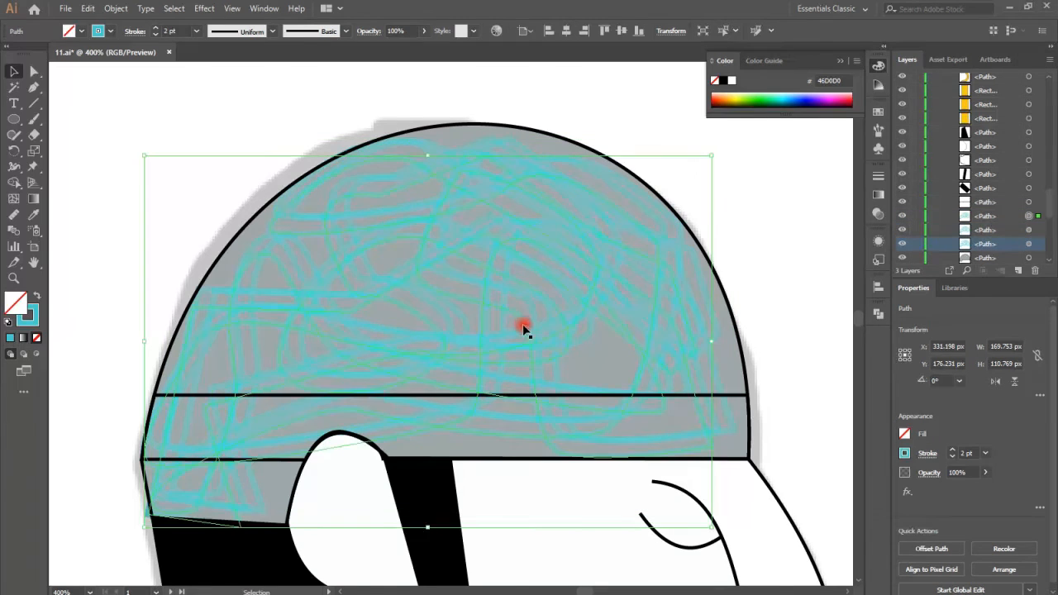
pyautogui.scroll(-2, 487, 357)
pyautogui.moveTo(574, 277); pyautogui.dragTo(573, 283)
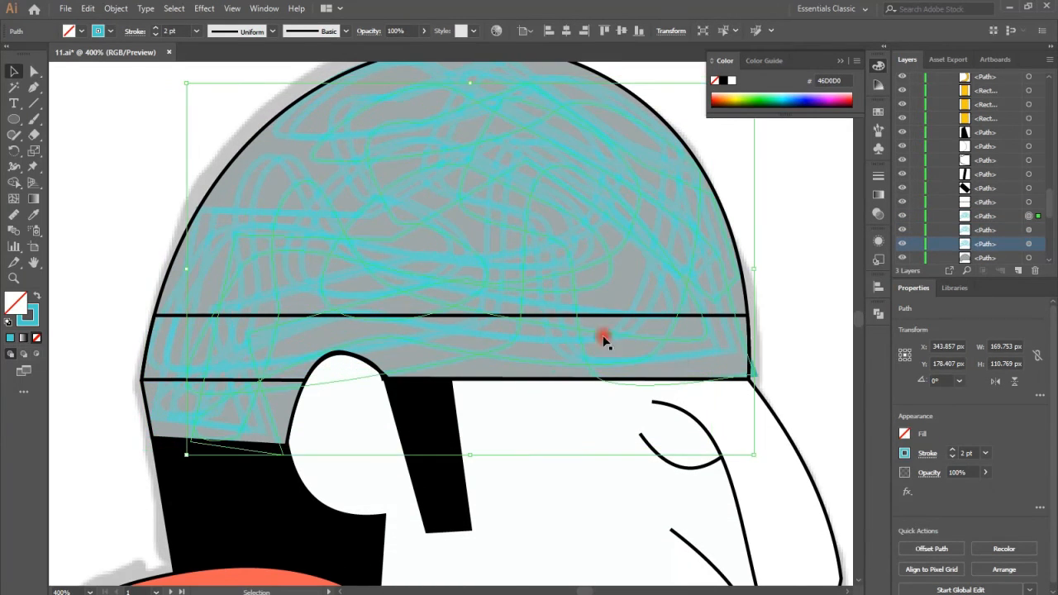
# Step: Pull the overhanging anchor points of the lower scribble copy back inside the cap's lower edge
pyautogui.click(34, 71)
pyautogui.moveTo(754, 374); pyautogui.dragTo(738, 365)
pyautogui.moveTo(602, 381); pyautogui.dragTo(603, 367)
pyautogui.click(257, 164)
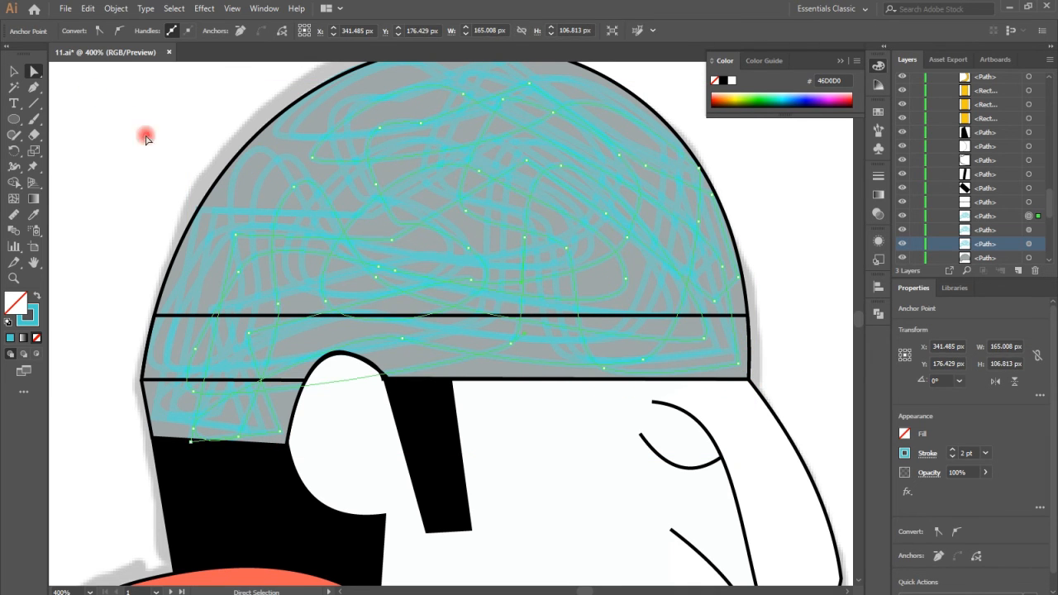
# Step: Add another scribble copy higher on the cap and pull its overhanging points inside the outline
pyautogui.press('v')
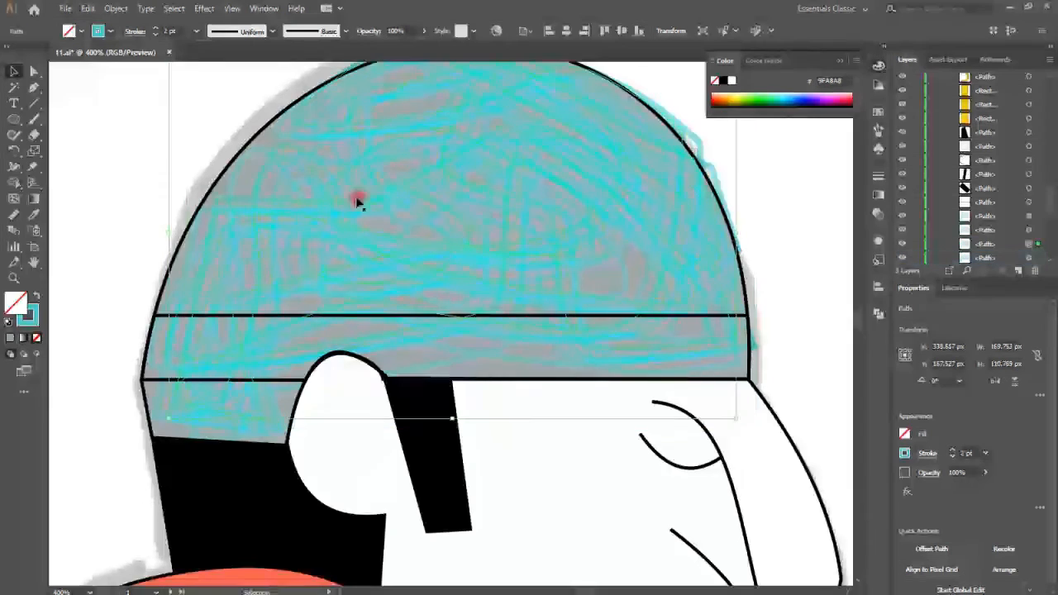
pyautogui.scroll(3, 355, 199)
pyautogui.press('a')
pyautogui.moveTo(398, 137); pyautogui.dragTo(453, 151)
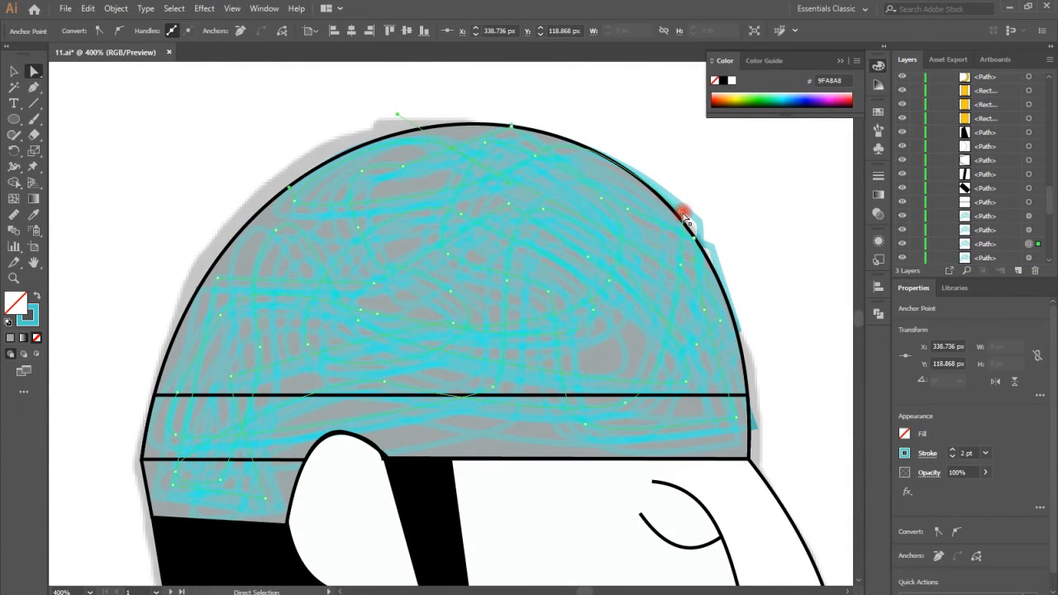
pyautogui.click(708, 286)
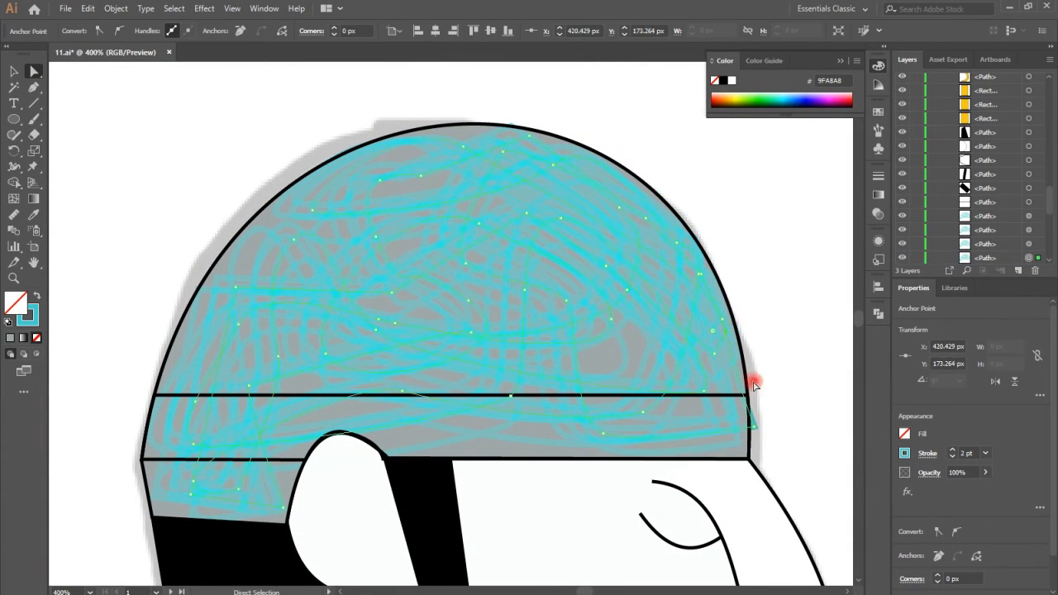
pyautogui.scroll(-5, 355, 393)
pyautogui.scroll(8, 361, 345)
# Step: Adjust the blending mode of the selected cap scribble copy and deselect it
pyautogui.click(929, 454)
pyautogui.click(930, 473)
pyautogui.click(821, 497)
pyautogui.click(826, 373)
pyautogui.click(748, 439)
pyautogui.hotkey('ctrl', '-')
pyautogui.hotkey('ctrl', '-')
pyautogui.hotkey('ctrl', '-')
pyautogui.hotkey('ctrl', '-')
pyautogui.hotkey('ctrl', '-')
pyautogui.click(570, 528)
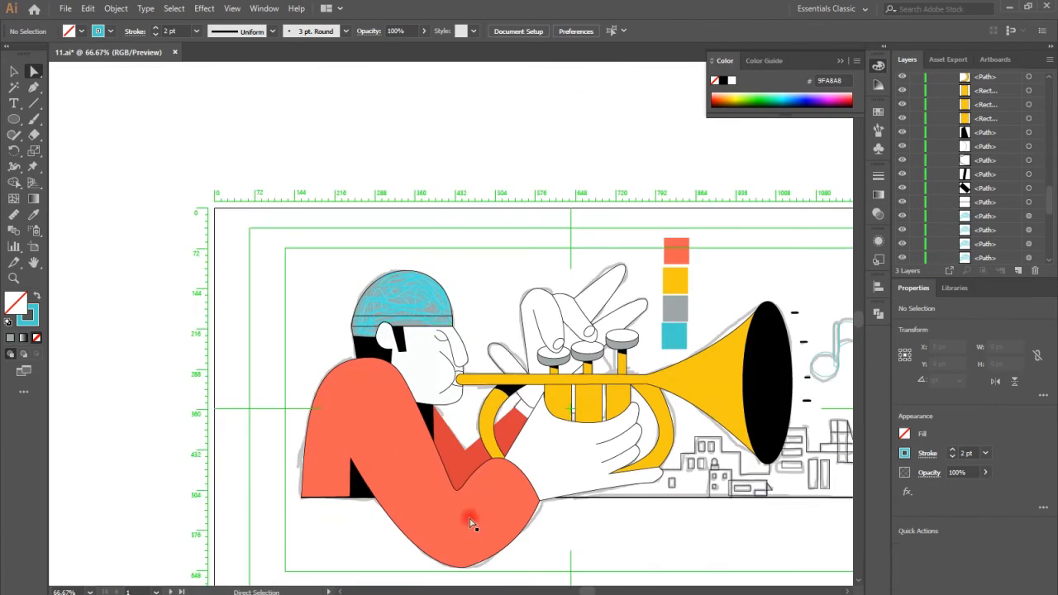
# Step: Undo the test brush marks and choose the Touch Calligraphic brush with a 1 pt stroke for painting
pyautogui.scroll(-3, 397, 397)
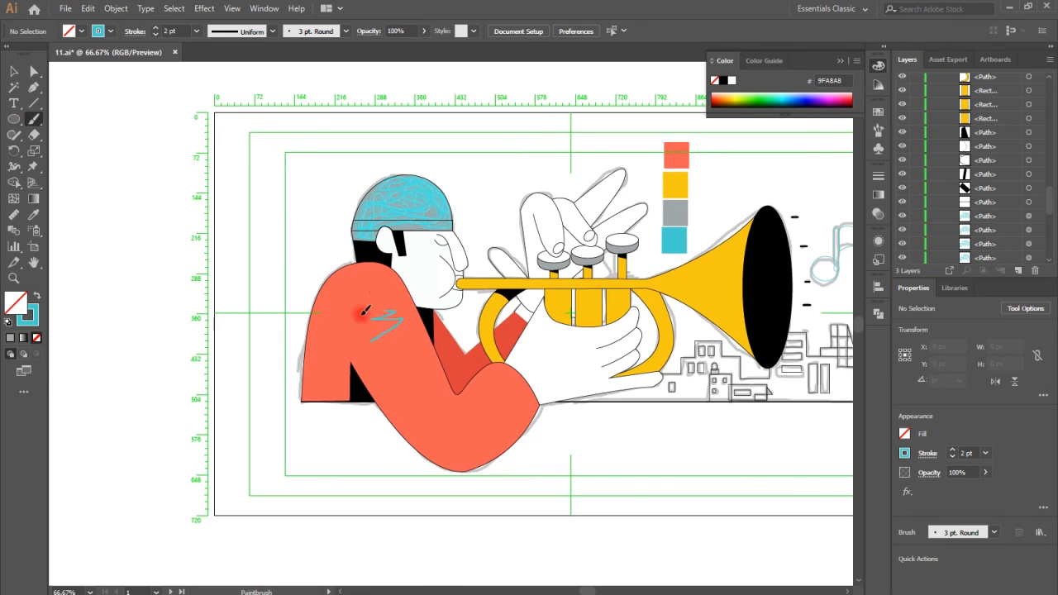
pyautogui.click(248, 31)
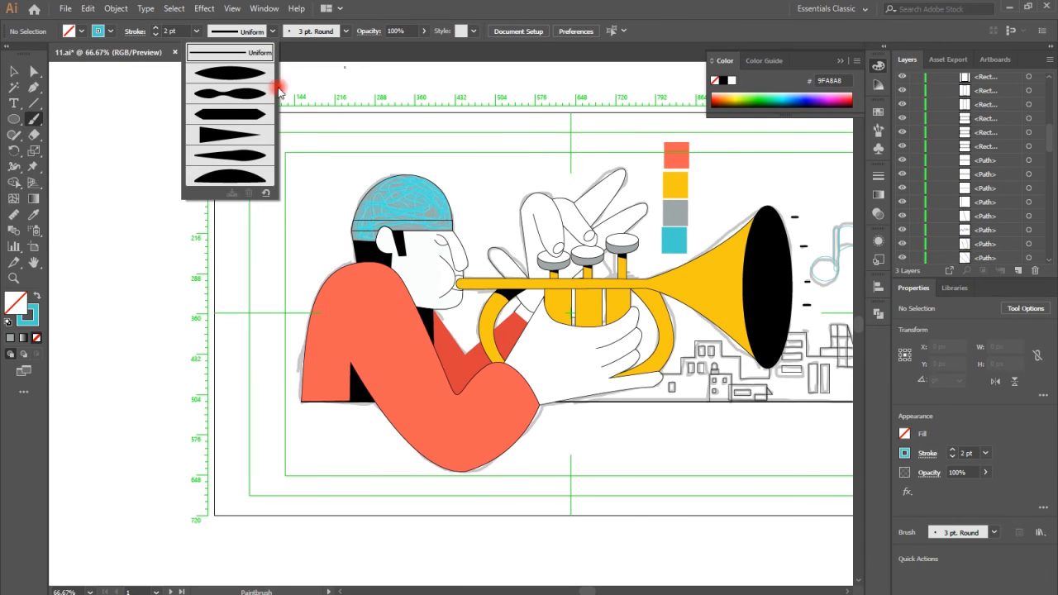
pyautogui.click(230, 73)
pyautogui.hotkey('ctrl', 'z')
pyautogui.click(156, 28)
pyautogui.click(346, 31)
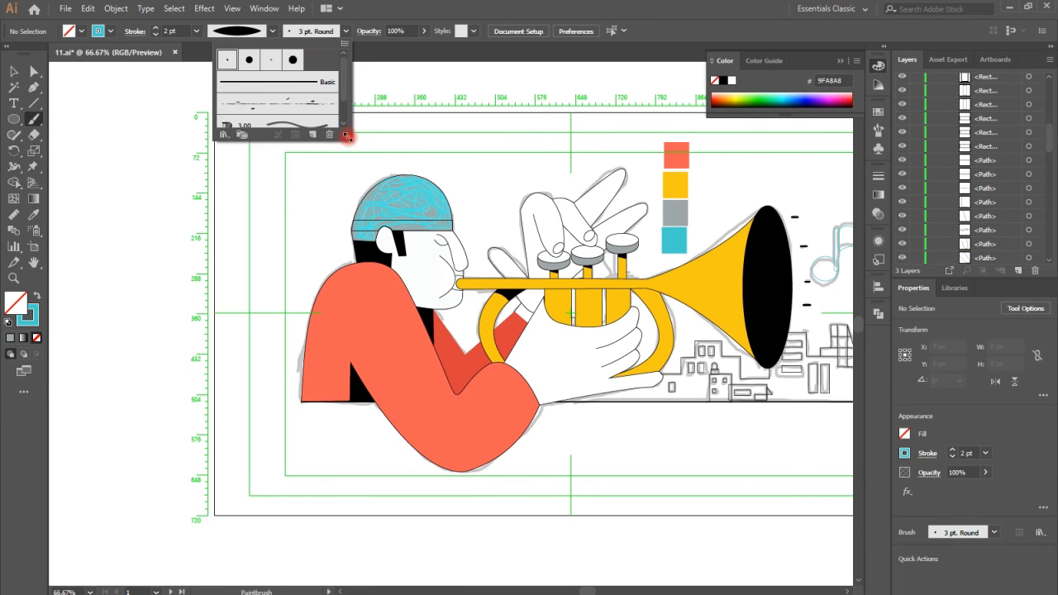
pyautogui.moveTo(348, 138); pyautogui.dragTo(460, 351)
pyautogui.click(354, 126)
pyautogui.click(273, 33)
pyautogui.click(230, 73)
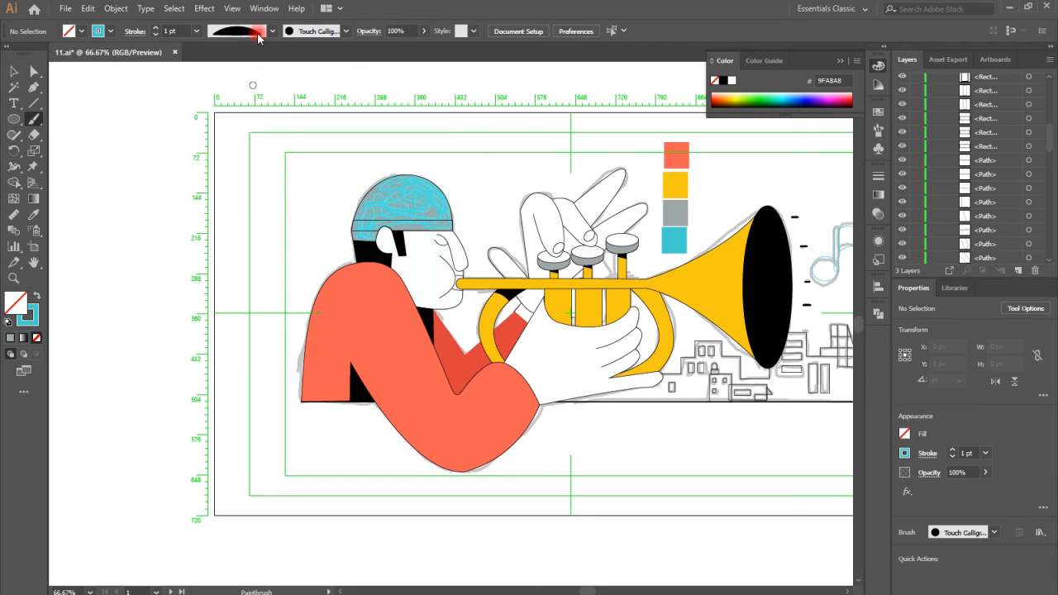
# Step: Try a turquoise calligraphic brush stroke on the upper sleeve
pyautogui.click(320, 35)
pyautogui.click(182, 59)
pyautogui.moveTo(351, 333); pyautogui.dragTo(381, 309)
pyautogui.hotkey('ctrl', 'z')
# Step: Sample the trumpet's yellow and make it the brush's stroke colour with no fill
pyautogui.hotkey('ctrl', '+')
pyautogui.hotkey('ctrl', '+')
pyautogui.hotkey('ctrl', '+')
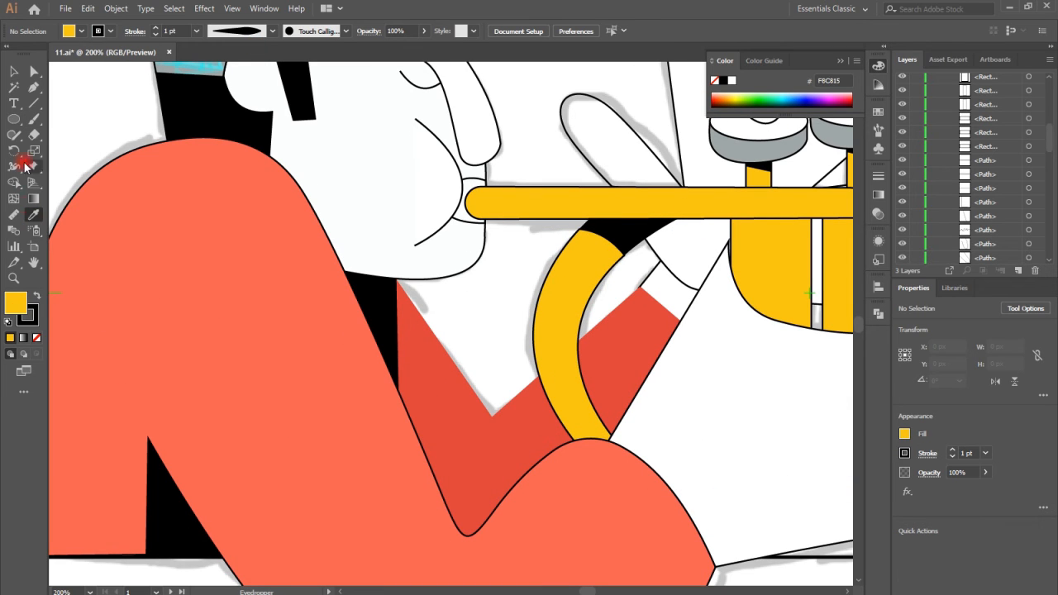
pyautogui.click(37, 340)
# Step: Paint loose diagonal yellow brush strokes across the whole coral sleeve, from shoulder to elbow and forearm
pyautogui.moveTo(97, 332); pyautogui.dragTo(186, 291)
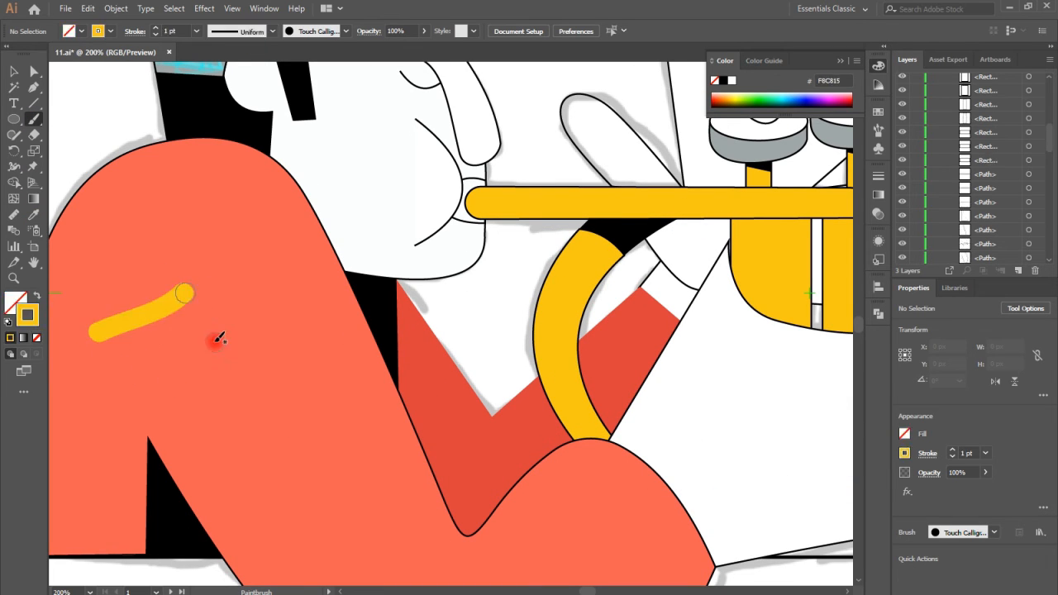
pyautogui.moveTo(109, 362); pyautogui.dragTo(197, 318)
pyautogui.moveTo(156, 399); pyautogui.dragTo(311, 286)
pyautogui.moveTo(112, 341); pyautogui.dragTo(339, 257)
pyautogui.moveTo(192, 345); pyautogui.dragTo(291, 286)
pyautogui.moveTo(55, 460); pyautogui.dragTo(153, 351)
pyautogui.scroll(-3, 283, 432)
pyautogui.moveTo(224, 429)
pyautogui.mouseDown()
pyautogui.moveTo(319, 366)
pyautogui.moveTo(388, 287)
pyautogui.mouseUp()
pyautogui.moveTo(197, 399); pyautogui.dragTo(389, 268)
pyautogui.scroll(7, 1015, 176)
pyautogui.moveTo(332, 487); pyautogui.dragTo(420, 375)
pyautogui.moveTo(347, 561)
pyautogui.mouseDown()
pyautogui.moveTo(401, 513)
pyautogui.moveTo(470, 397)
pyautogui.mouseUp()
pyautogui.moveTo(294, 536); pyautogui.dragTo(335, 493)
pyautogui.moveTo(576, 361); pyautogui.dragTo(539, 530)
pyautogui.scroll(-1, 644, 467)
pyautogui.moveTo(645, 304); pyautogui.dragTo(572, 544)
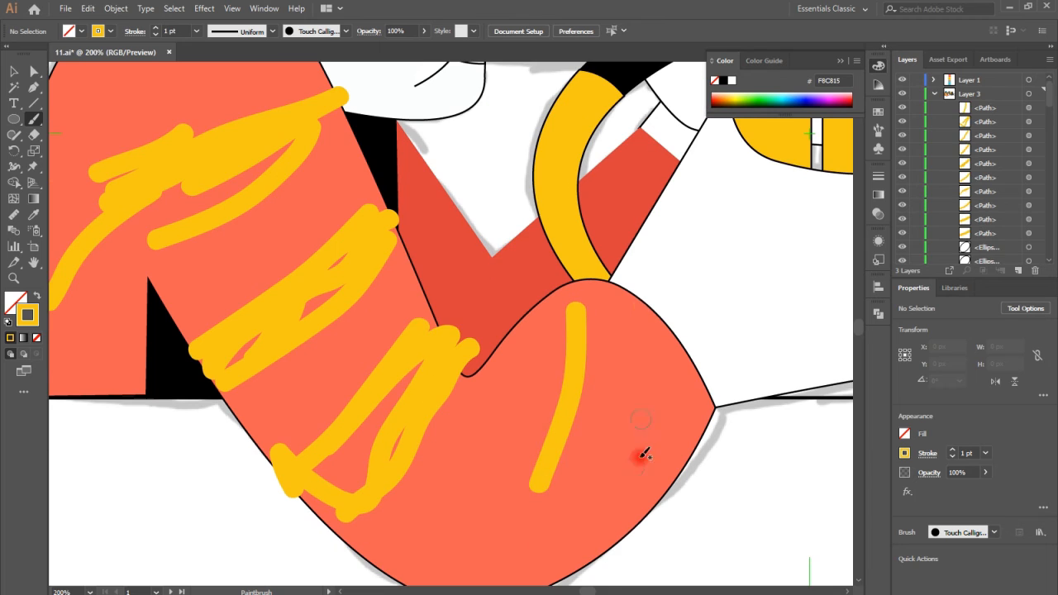
pyautogui.moveTo(519, 355); pyautogui.dragTo(411, 567)
pyautogui.moveTo(618, 337)
pyautogui.mouseDown()
pyautogui.moveTo(488, 567)
pyautogui.moveTo(460, 581)
pyautogui.mouseUp()
pyautogui.moveTo(538, 348); pyautogui.dragTo(500, 483)
pyautogui.moveTo(492, 395); pyautogui.dragTo(450, 455)
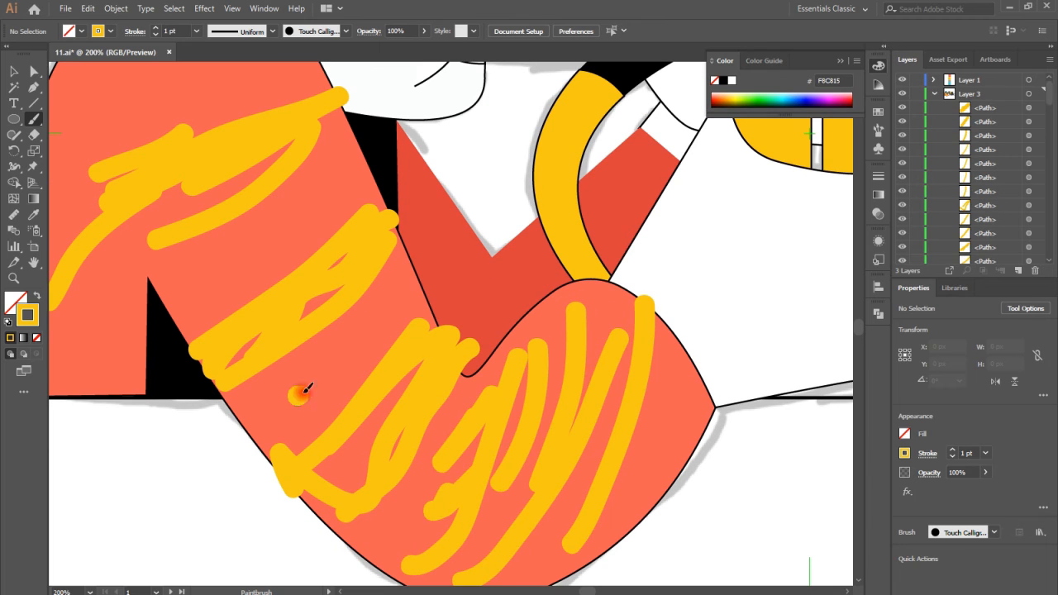
pyautogui.moveTo(403, 424); pyautogui.dragTo(407, 417)
pyautogui.moveTo(577, 307); pyautogui.dragTo(450, 436)
pyautogui.moveTo(395, 554); pyautogui.dragTo(512, 426)
pyautogui.moveTo(670, 377); pyautogui.dragTo(599, 518)
pyautogui.scroll(2, 324, 289)
pyautogui.moveTo(69, 217); pyautogui.dragTo(278, 131)
pyautogui.hscroll(-4, 162, 303)
pyautogui.moveTo(225, 217)
pyautogui.mouseDown()
pyautogui.moveTo(393, 101)
pyautogui.moveTo(221, 214)
pyautogui.moveTo(408, 77)
pyautogui.moveTo(396, 131)
pyautogui.moveTo(165, 343)
pyautogui.moveTo(473, 118)
pyautogui.mouseUp()
pyautogui.moveTo(199, 442)
pyautogui.mouseDown()
pyautogui.moveTo(326, 359)
pyautogui.moveTo(483, 430)
pyautogui.mouseUp()
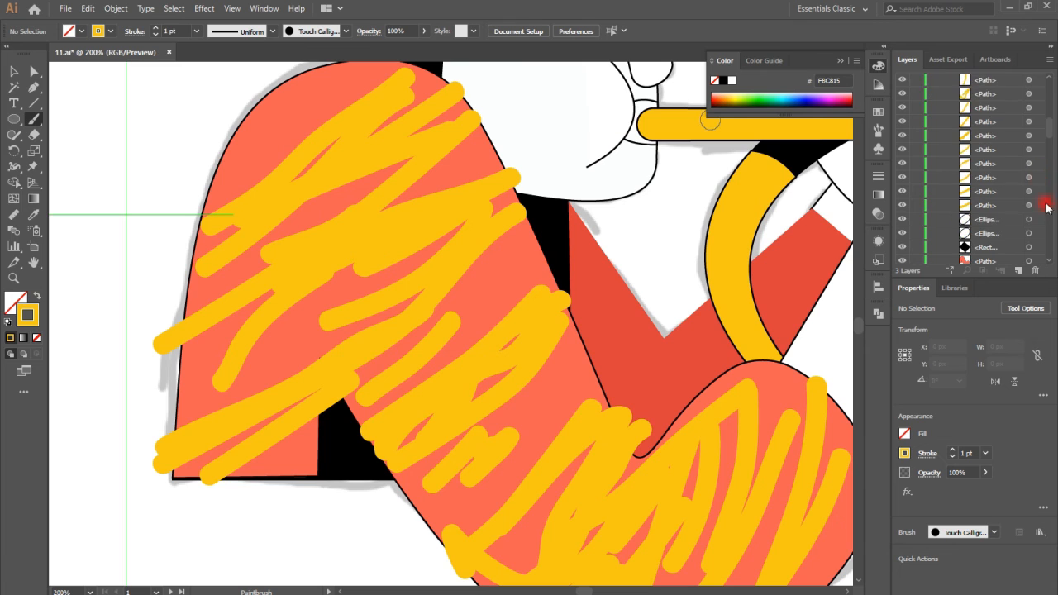
# Step: Select all the yellow brush stroke paths on the sleeve and group them
pyautogui.click(1030, 205)
pyautogui.scroll(7, 1027, 159)
pyautogui.keyDown('shift'); pyautogui.click(1029, 109); pyautogui.keyUp('shift')
pyautogui.keyDown('shift'); pyautogui.click(1029, 164); pyautogui.keyUp('shift')
pyautogui.keyDown('shift'); pyautogui.click(1029, 177); pyautogui.keyUp('shift')
pyautogui.keyDown('shift'); pyautogui.click(1030, 207); pyautogui.keyUp('shift')
pyautogui.keyDown('shift'); pyautogui.click(1029, 220); pyautogui.keyUp('shift')
pyautogui.keyDown('shift'); pyautogui.click(1029, 234); pyautogui.keyUp('shift')
pyautogui.keyDown('shift'); pyautogui.click(1029, 247); pyautogui.keyUp('shift')
pyautogui.scroll(-2, 1030, 223)
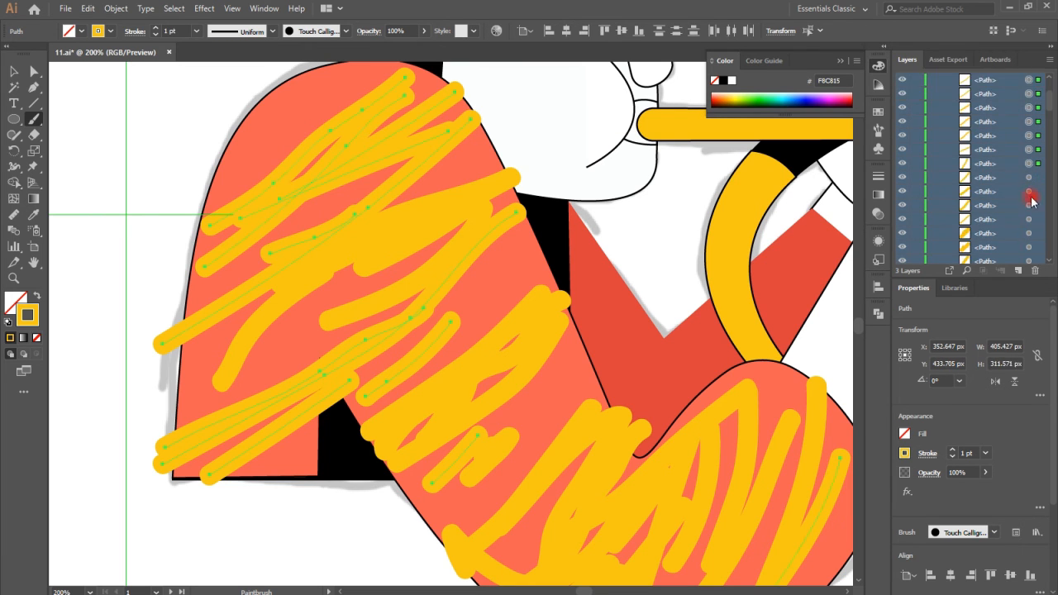
pyautogui.scroll(-2, 1029, 190)
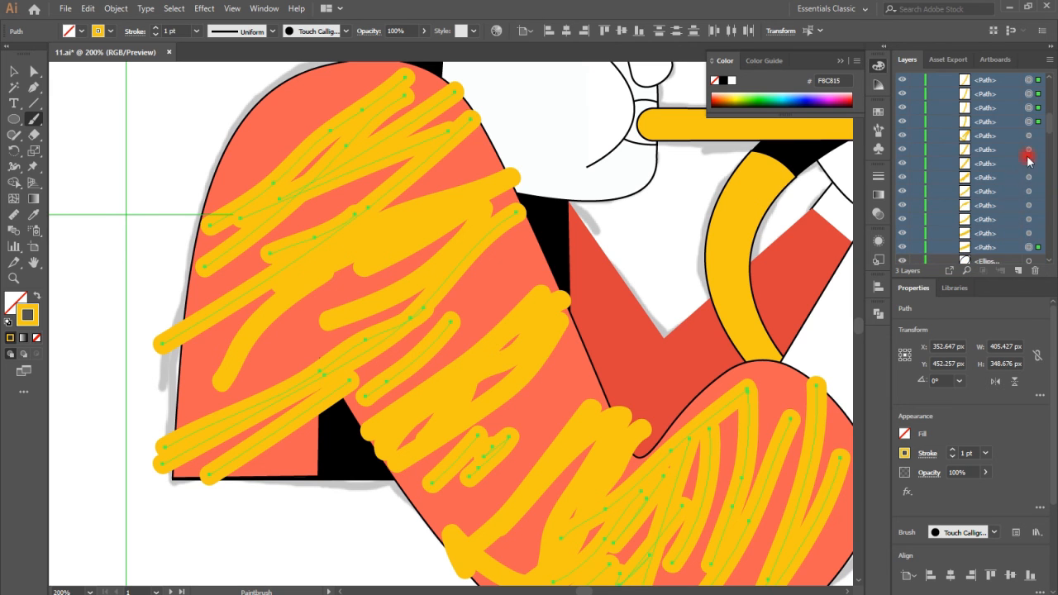
pyautogui.rightClick(305, 174)
pyautogui.click(339, 273)
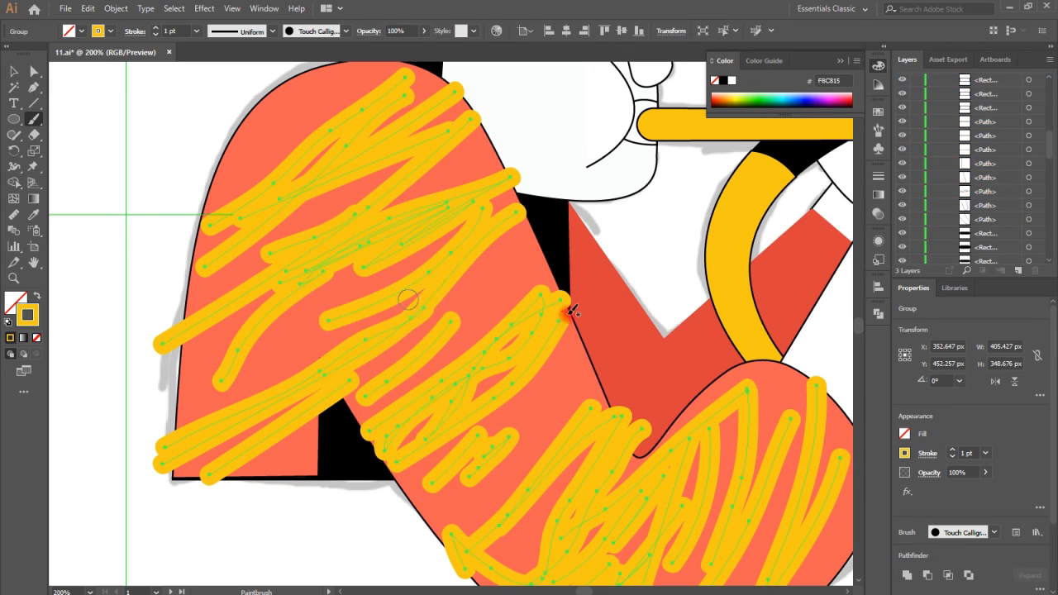
pyautogui.press('v')
pyautogui.click(13, 181)
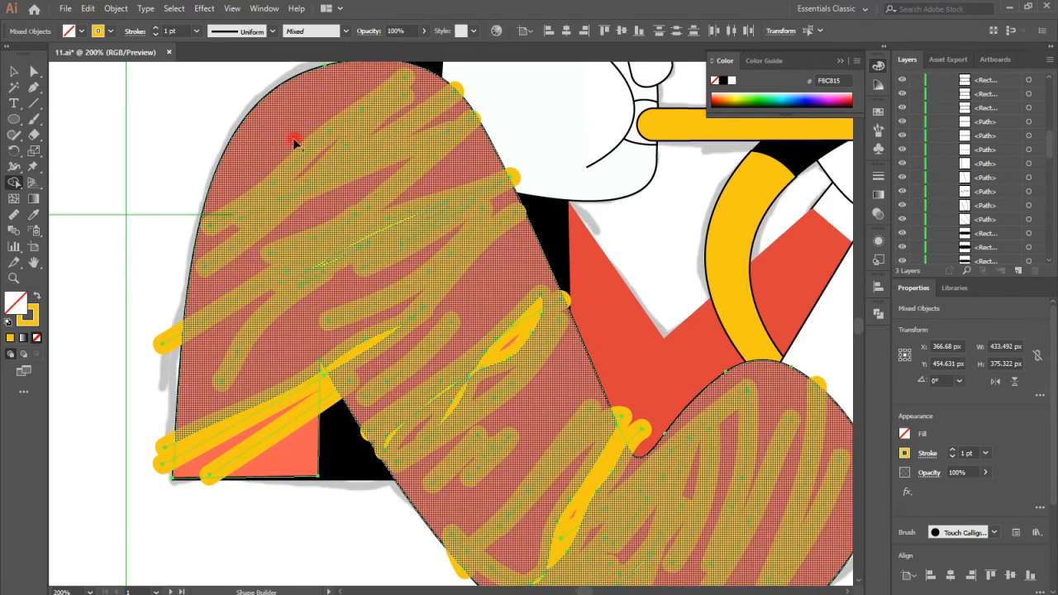
pyautogui.click(13, 71)
pyautogui.rightClick(175, 346)
pyautogui.click(149, 298)
# Step: Expand the appearance of the grouped yellow strokes into filled shapes
pyautogui.click(172, 346)
pyautogui.click(115, 9)
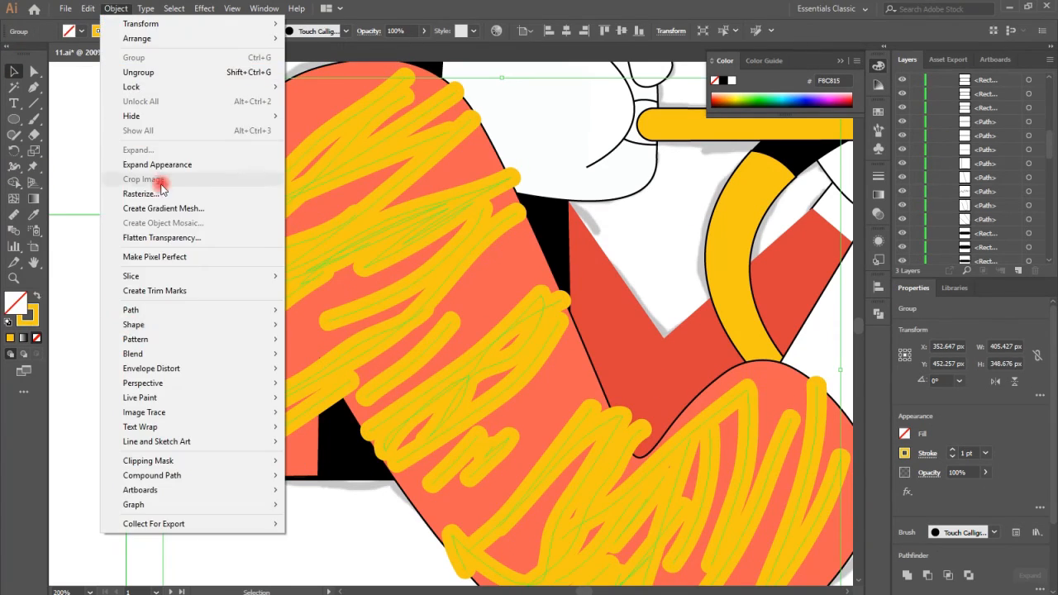
pyautogui.click(148, 161)
# Step: Split the yellow stroke ends that overhang the coral sleeve along its outline with the Shape Builder
pyautogui.click(18, 185)
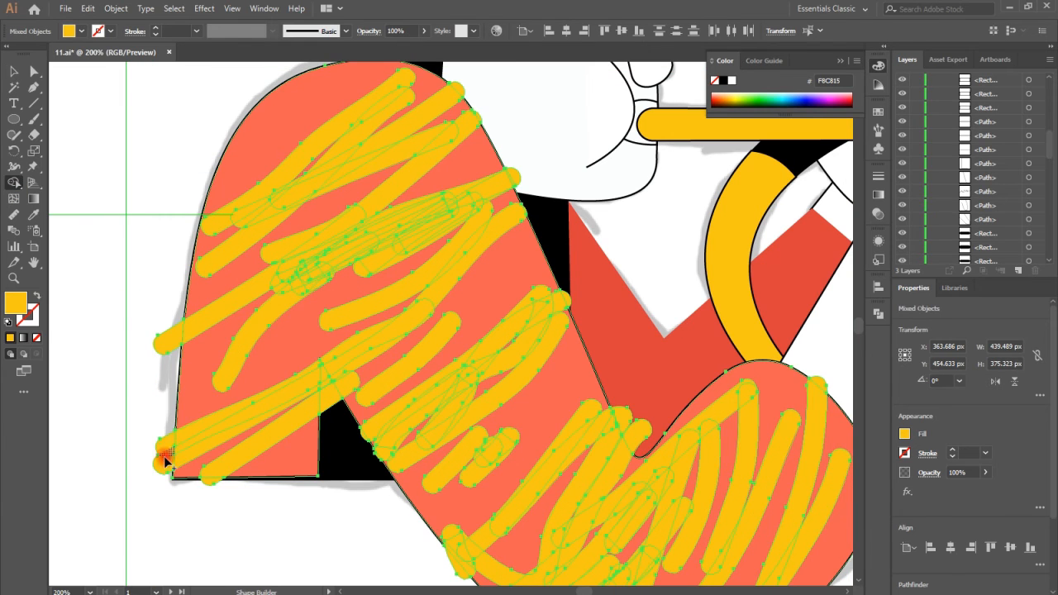
pyautogui.moveTo(514, 176); pyautogui.dragTo(458, 88)
pyautogui.moveTo(635, 438); pyautogui.dragTo(485, 231)
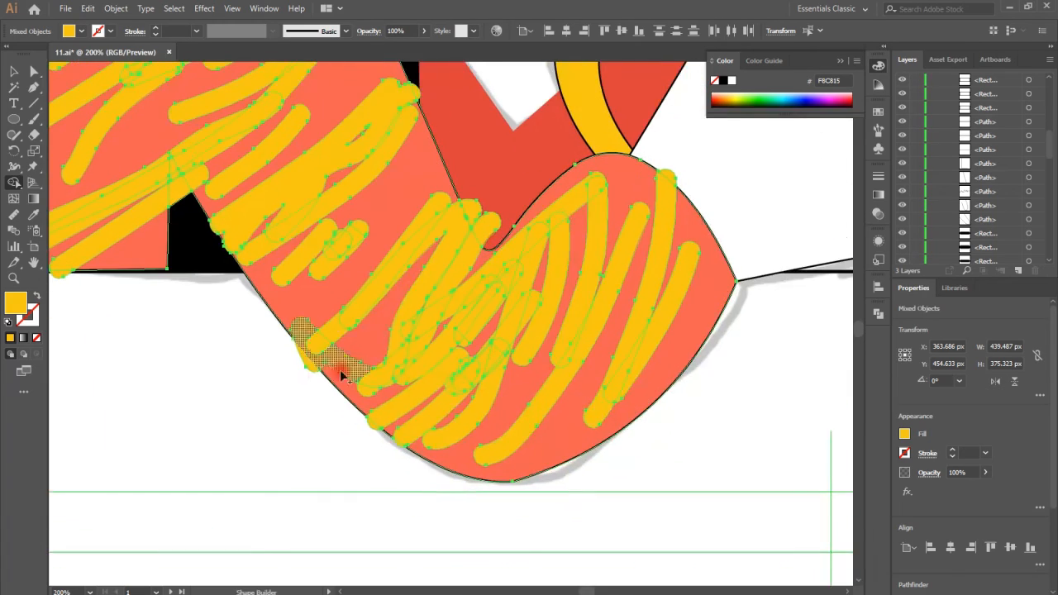
pyautogui.hotkey('ctrl', '+')
pyautogui.scroll(-10, 519, 116)
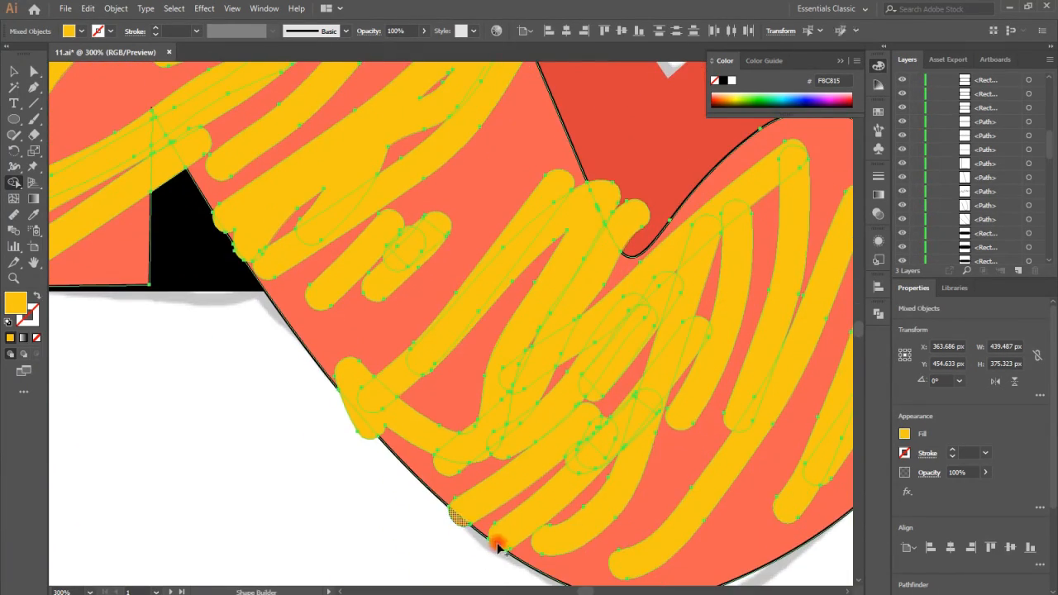
pyautogui.scroll(1, 546, 453)
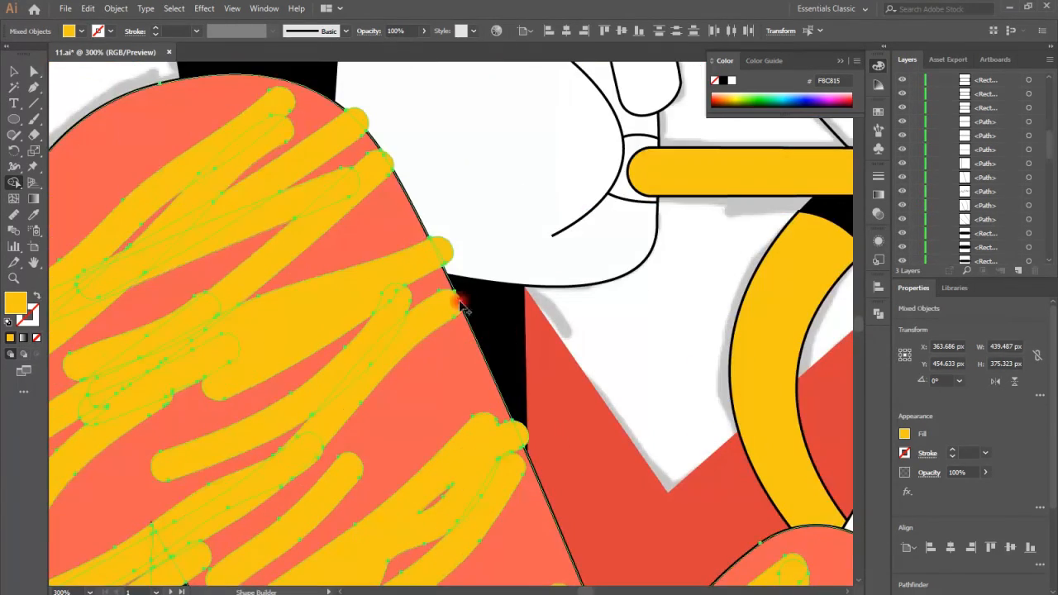
pyautogui.hotkey('ctrl', 'z')
pyautogui.hotkey('ctrl', 'shift', 'z')
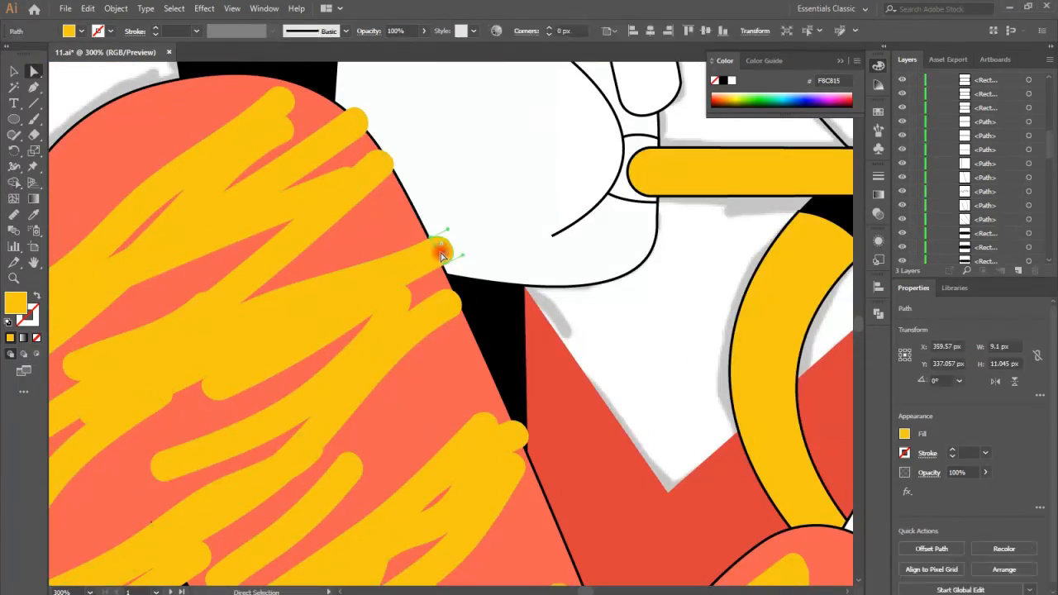
# Step: Delete the yellow stroke pieces that overhang the coral sleeve along its inner edge, from the upper arm to the elbow bend
pyautogui.click(386, 162)
pyautogui.press('Delete')
pyautogui.click(523, 443)
pyautogui.press('Delete')
pyautogui.scroll(-3, 555, 454)
pyautogui.click(606, 454)
pyautogui.press('Delete')
pyautogui.click(633, 477)
pyautogui.press('Delete')
# Step: Delete the remaining yellow overhang pieces along the sleeve's lower outer edge
pyautogui.scroll(-15, 348, 530)
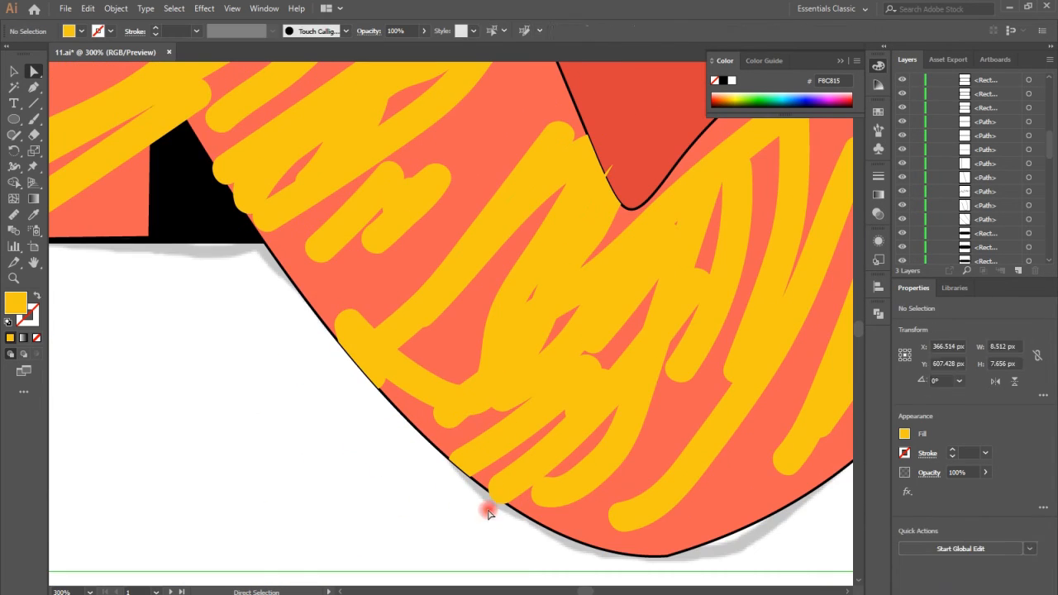
pyautogui.click(497, 501)
pyautogui.press('Delete')
pyautogui.click(233, 197)
pyautogui.hotkey('ctrl', '+')
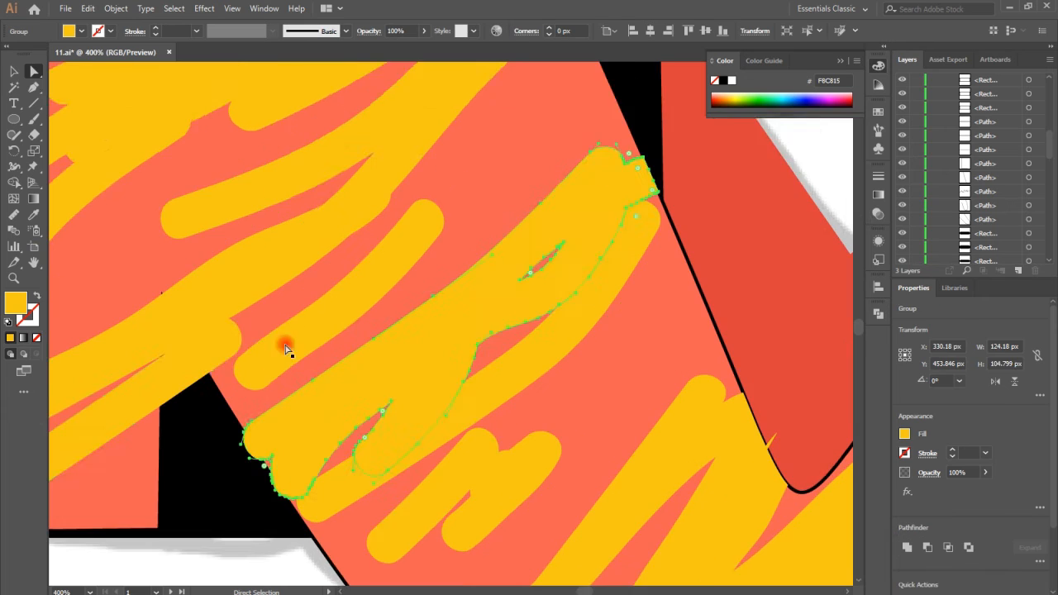
pyautogui.scroll(-3, 286, 351)
pyautogui.click(197, 304)
pyautogui.scroll(-5, 202, 480)
pyautogui.hscroll(-10, 519, 463)
pyautogui.hscroll(4, 276, 362)
pyautogui.click(453, 314)
pyautogui.press('Delete')
pyautogui.click(448, 356)
pyautogui.press('Delete')
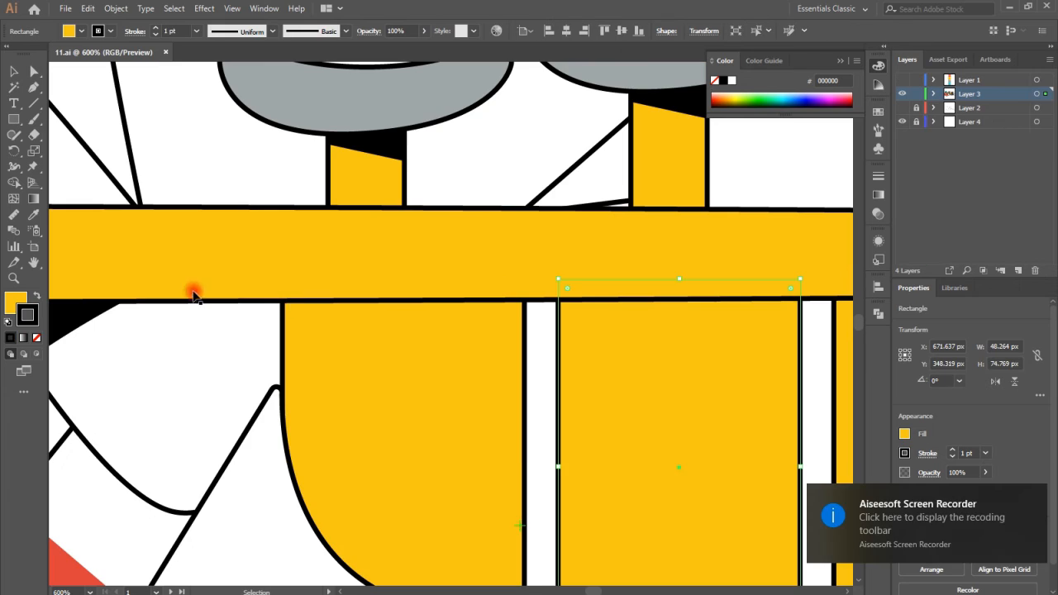
# Step: Draw a closed triangle with the Pen tool over the upper part of the trumpet's first valve casing
pyautogui.click(294, 340)
pyautogui.press('p')
pyautogui.click(221, 238)
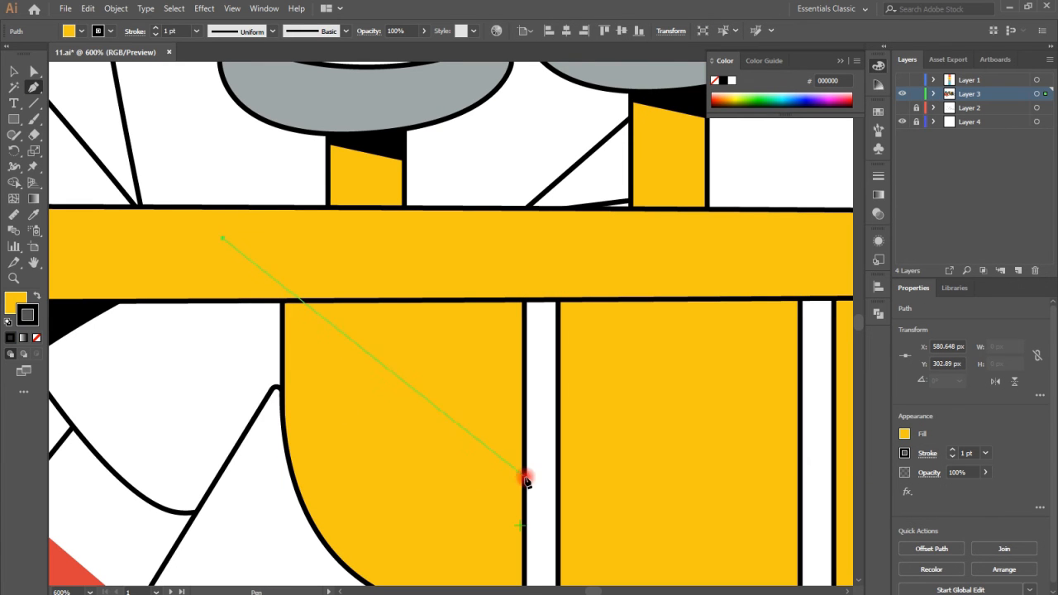
pyautogui.click(537, 488)
pyautogui.click(547, 251)
pyautogui.click(222, 239)
# Step: Extend the triangle's outer corner past the casing and give the shape a black fill with no stroke
pyautogui.press('a')
pyautogui.moveTo(220, 239); pyautogui.dragTo(176, 265)
pyautogui.click(19, 300)
pyautogui.click(36, 338)
pyautogui.hotkey('shift', 'x')
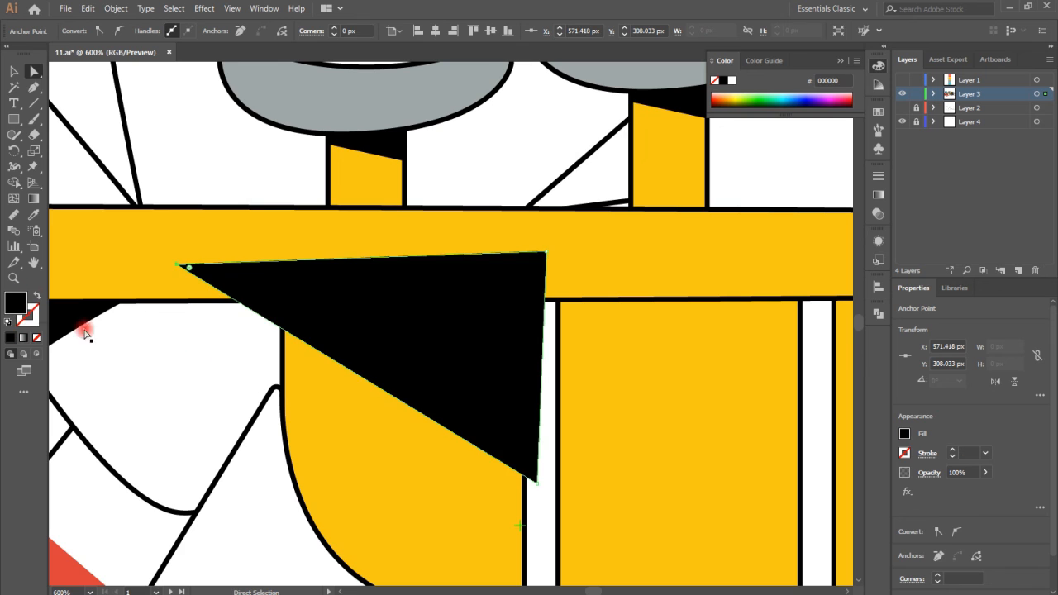
# Step: Move the black triangle in the layer stack so it sits behind the trumpet's horizontal tube and above the valve casings
pyautogui.click(934, 93)
pyautogui.scroll(-2, 992, 240)
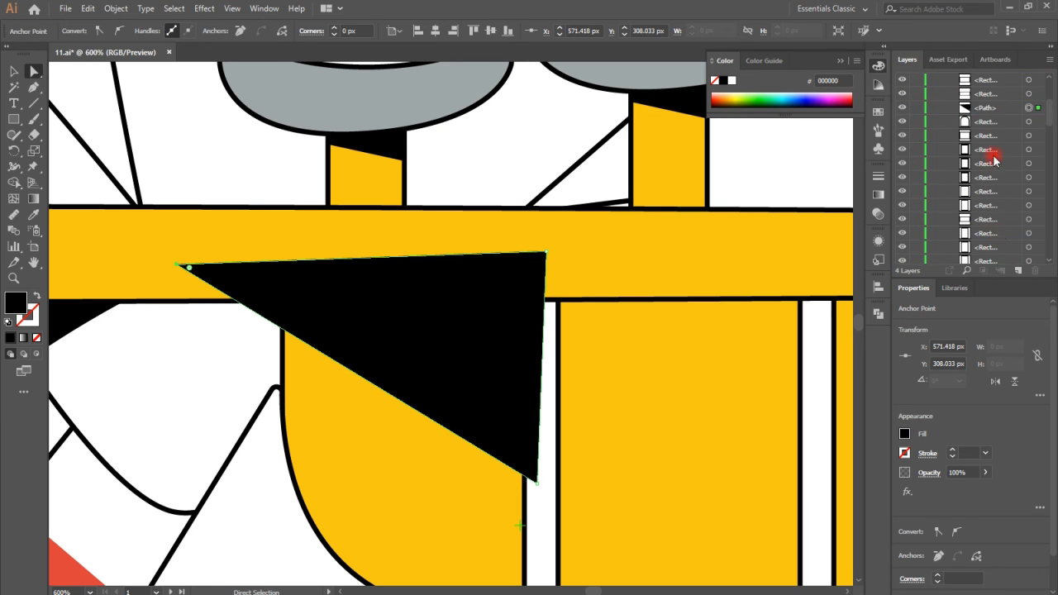
pyautogui.scroll(-4, 1001, 246)
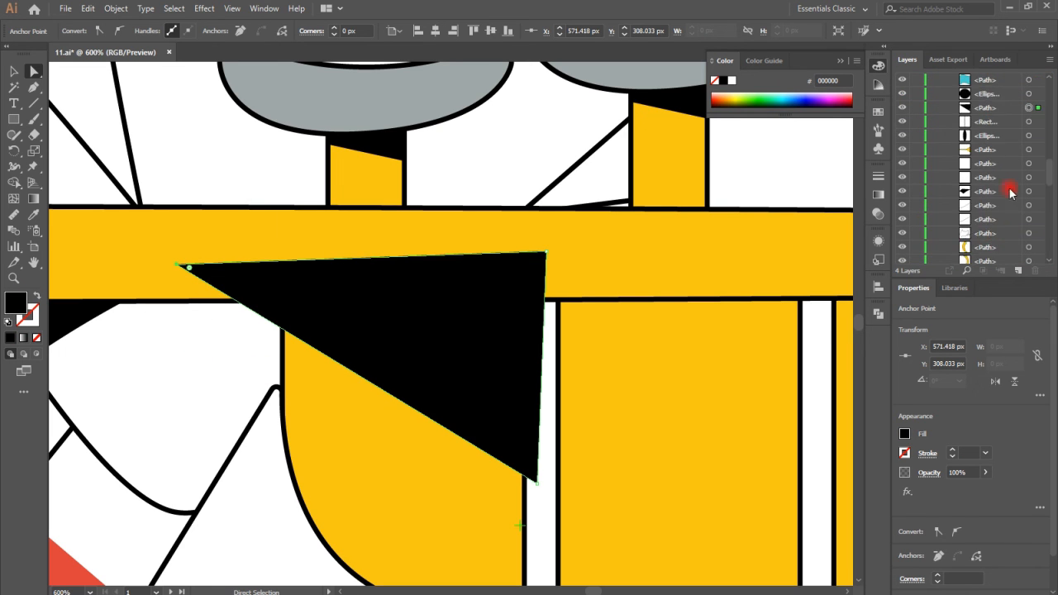
pyautogui.moveTo(989, 243); pyautogui.dragTo(989, 241)
pyautogui.scroll(-2, 992, 232)
pyautogui.moveTo(995, 150); pyautogui.dragTo(999, 187)
pyautogui.click(14, 72)
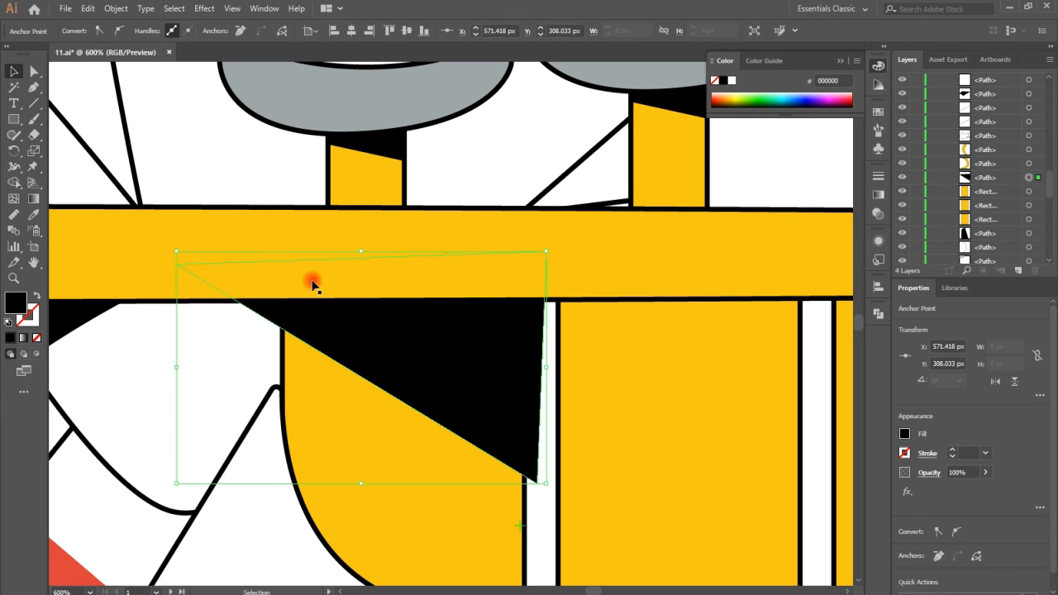
# Step: Shift the black triangle down so its upper edge lies just beneath the lower edge of the horizontal tube
pyautogui.press('a')
pyautogui.click(423, 392)
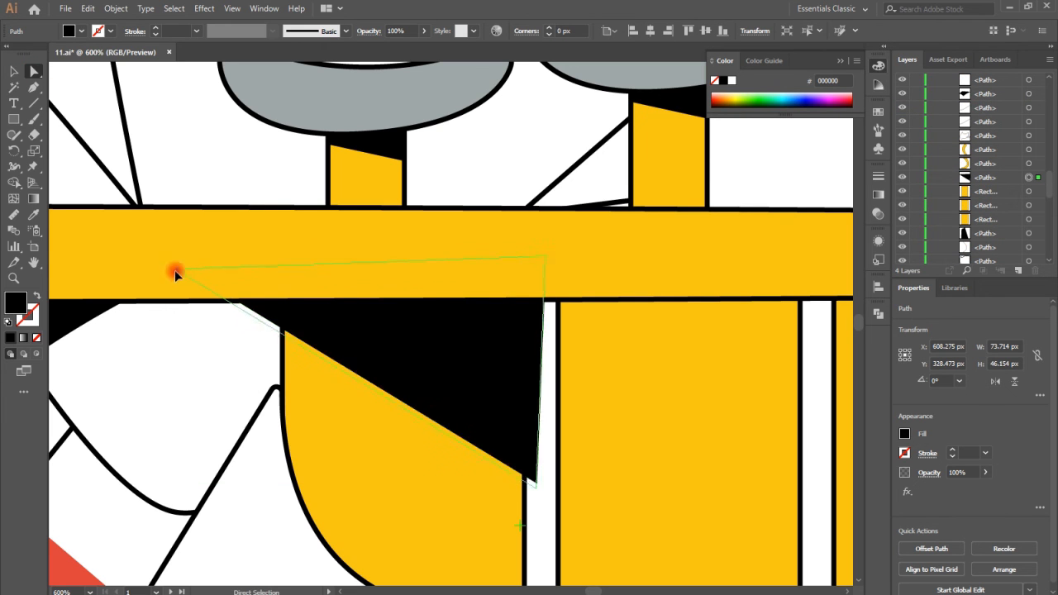
pyautogui.moveTo(174, 270); pyautogui.dragTo(175, 276)
pyautogui.moveTo(544, 265); pyautogui.dragTo(547, 276)
pyautogui.moveTo(180, 289); pyautogui.dragTo(171, 289)
pyautogui.moveTo(529, 507); pyautogui.dragTo(533, 514)
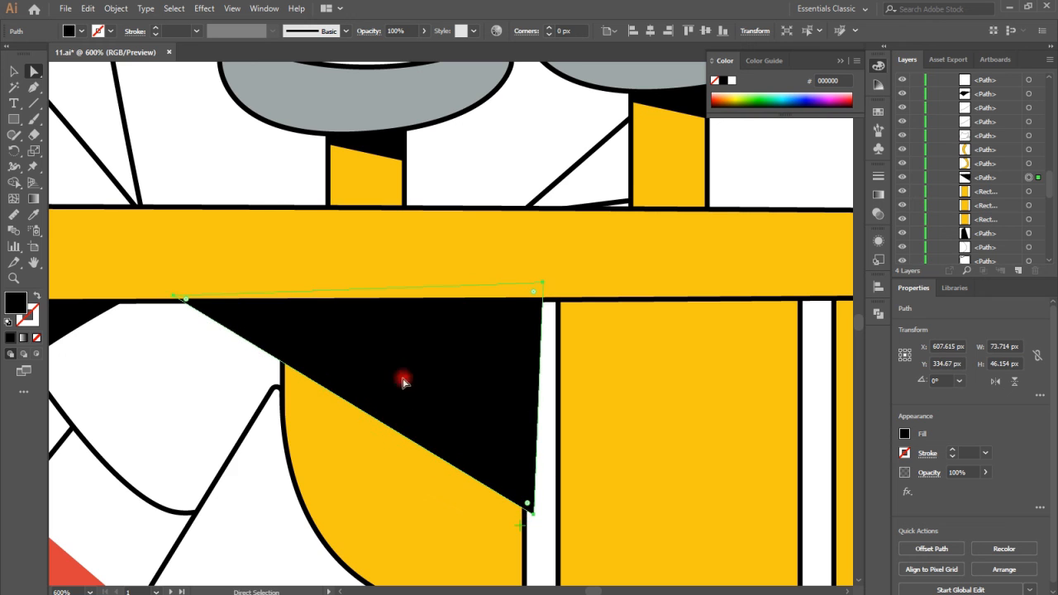
# Step: Split the black triangle along the first valve casing with the Shape Builder and delete the parts outside the casing
pyautogui.keyDown('shift'); pyautogui.click(425, 506); pyautogui.keyUp('shift')
pyautogui.click(14, 185)
pyautogui.click(249, 318)
pyautogui.click(534, 369)
pyautogui.press('v')
pyautogui.press('Delete')
pyautogui.hotkey('ctrl', 'z')
pyautogui.click(260, 324)
pyautogui.press('Delete')
# Step: Copy the black shadow onto the other two valve casings and trim the third one's overhang with the Shape Builder
pyautogui.moveTo(406, 385); pyautogui.dragTo(654, 337)
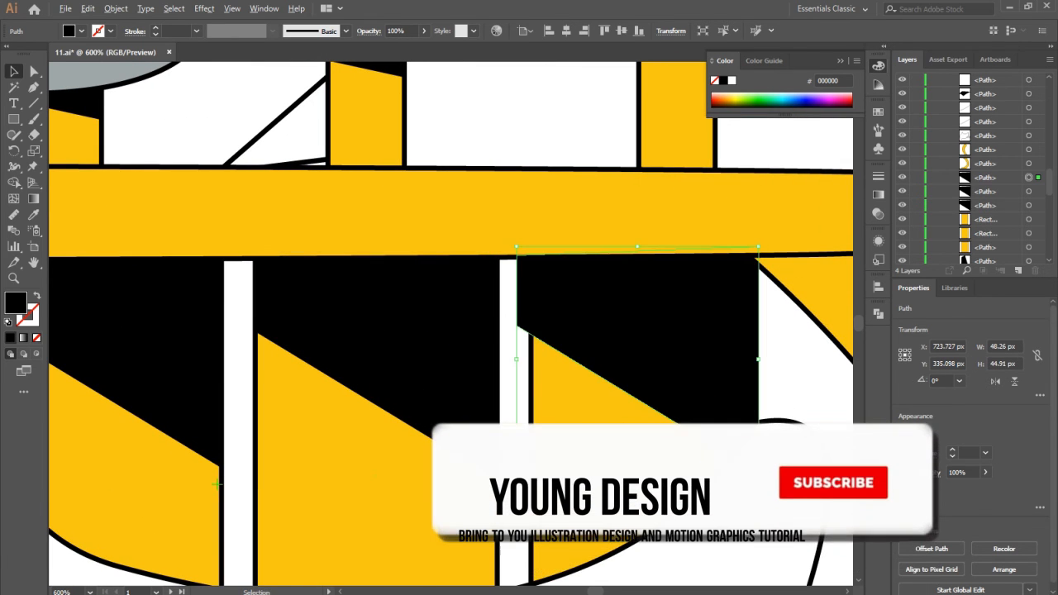
pyautogui.click(607, 446)
pyautogui.click(14, 182)
pyautogui.moveTo(526, 336)
pyautogui.mouseDown()
pyautogui.moveTo(725, 309)
pyautogui.moveTo(763, 366)
pyautogui.mouseUp()
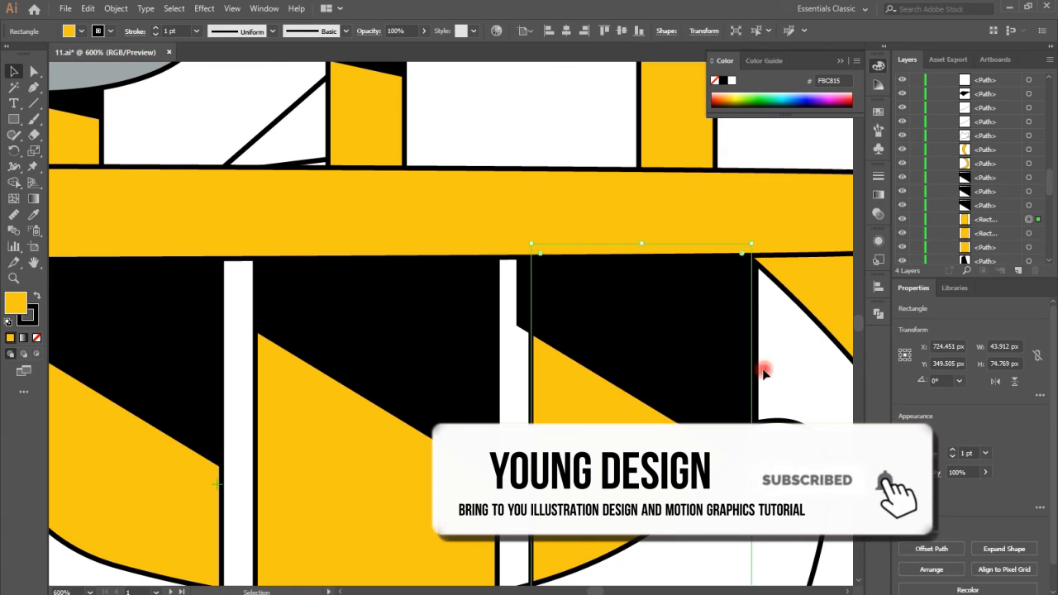
pyautogui.press('v')
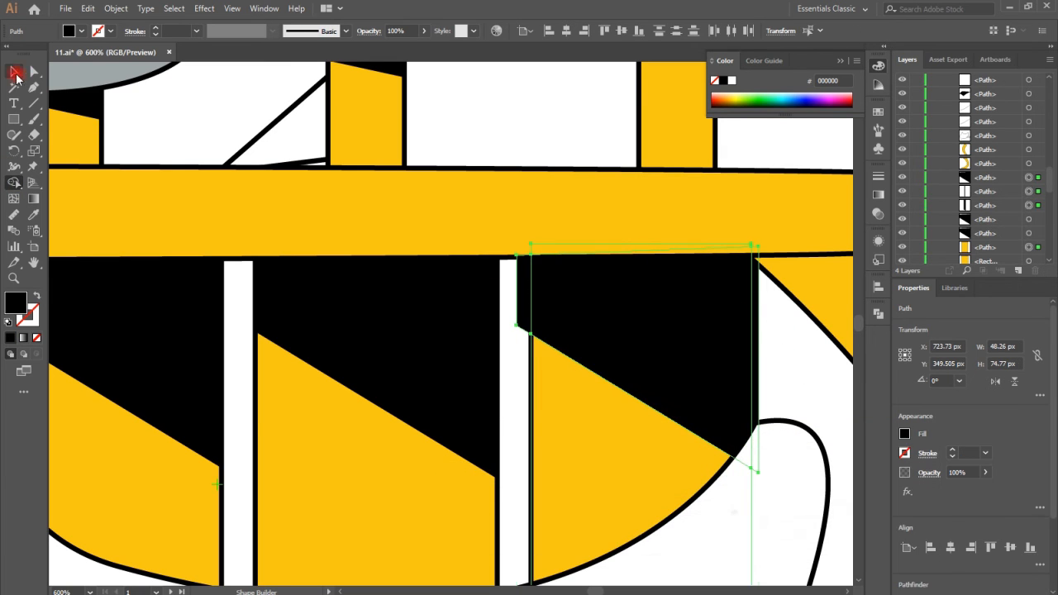
pyautogui.click(758, 323)
pyautogui.click(519, 334)
pyautogui.press('Delete')
# Step: Add two anchor points to the upper hand's lower edge and pull one down behind the trumpet tube
pyautogui.hotkey('ctrl', '1')
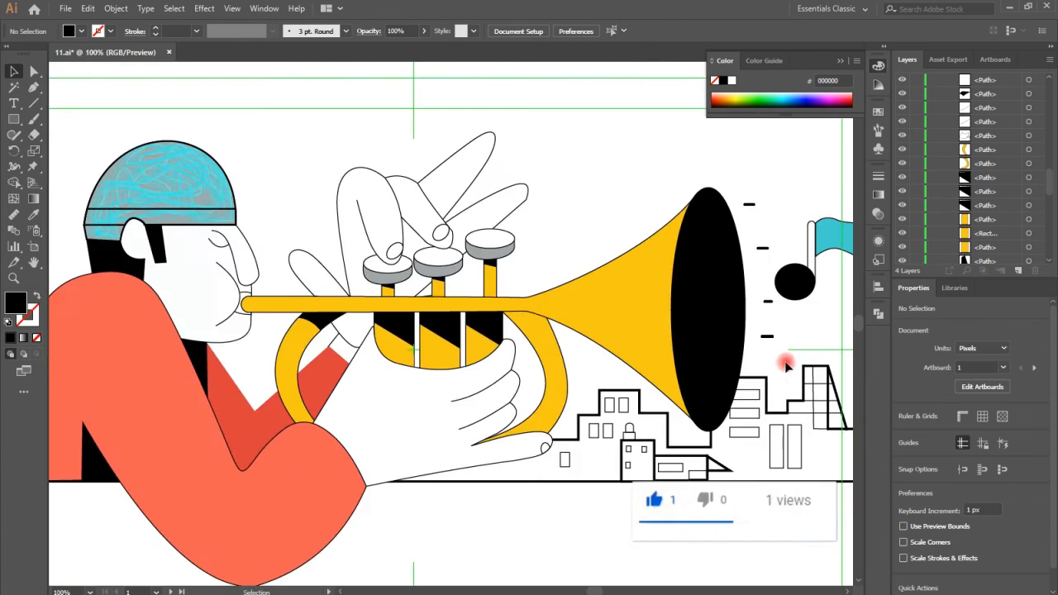
pyautogui.scroll(-1, 563, 354)
pyautogui.scroll(1, 529, 339)
pyautogui.click(416, 298)
pyautogui.hotkey('ctrl', '+')
pyautogui.hotkey('ctrl', '+')
pyautogui.hotkey('ctrl', '+')
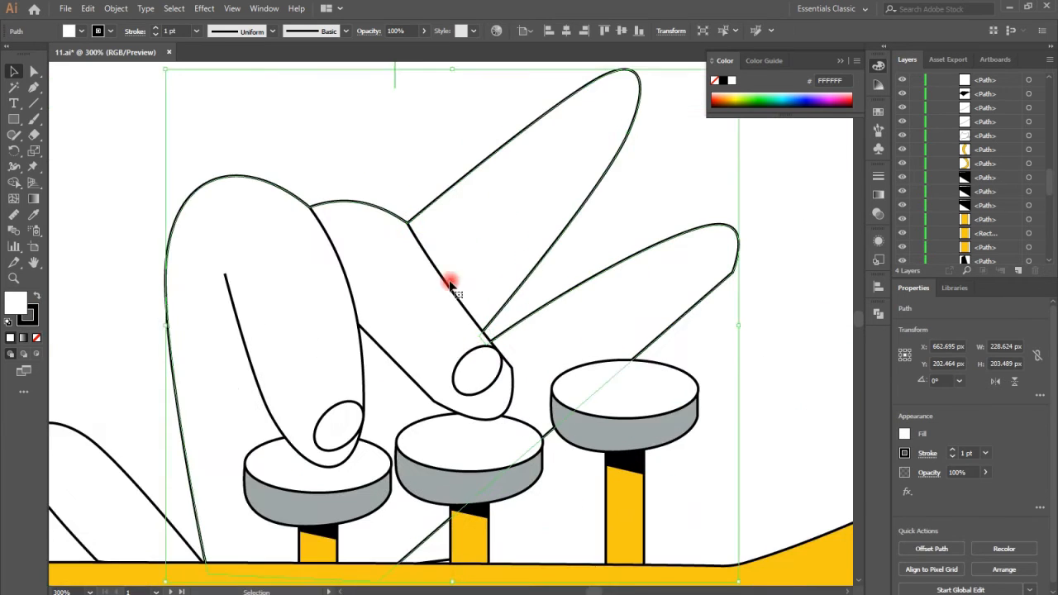
pyautogui.scroll(-2, 451, 346)
pyautogui.click(33, 87)
pyautogui.click(91, 105)
pyautogui.click(542, 328)
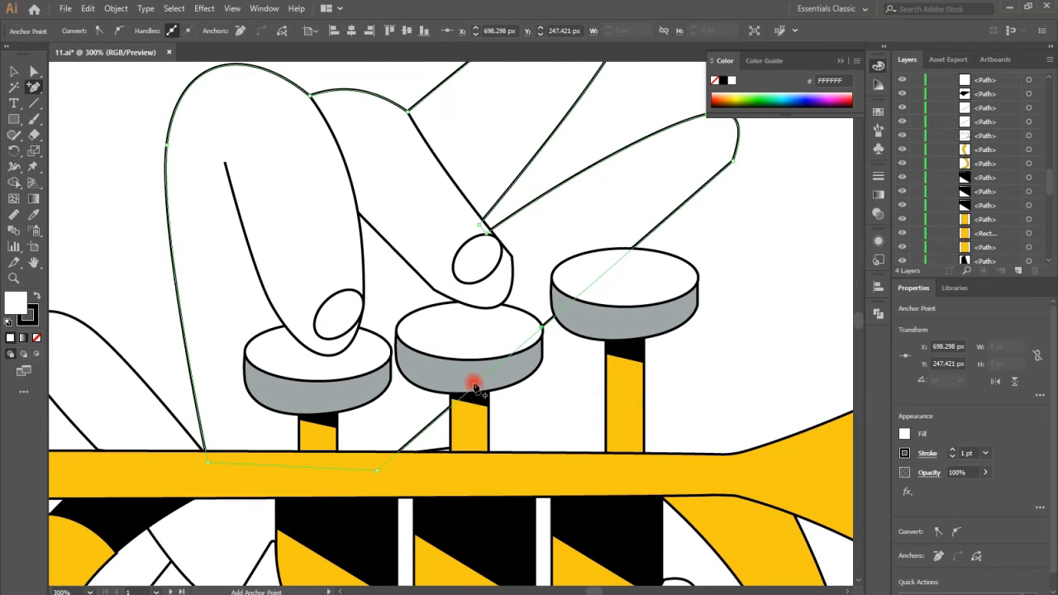
pyautogui.moveTo(475, 385); pyautogui.dragTo(523, 458)
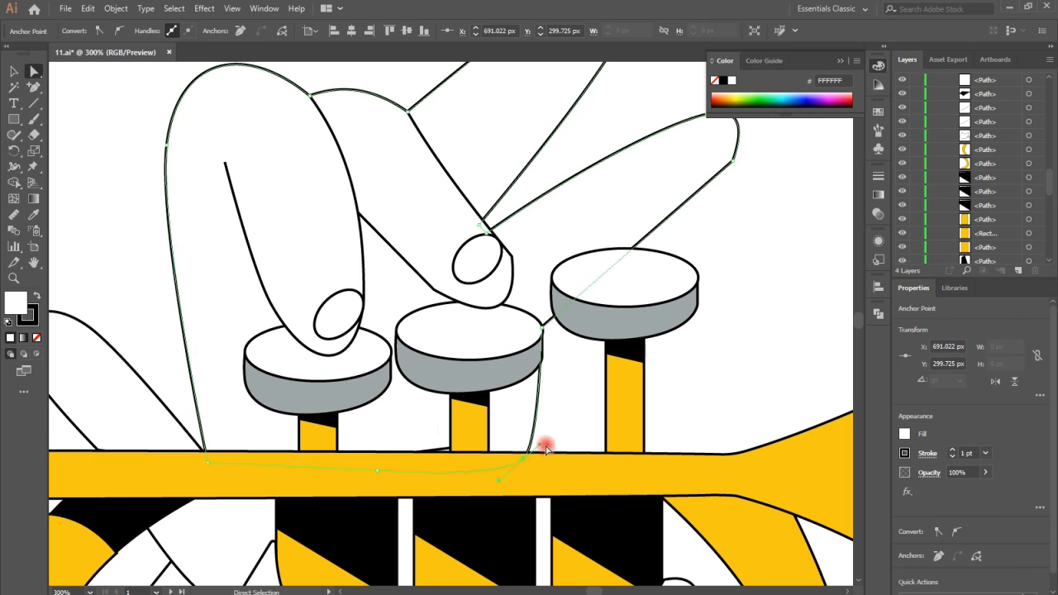
# Step: Convert the anchor beside the second valve cap to a smooth point and reposition it and the anchor behind the tube
pyautogui.click(541, 328)
pyautogui.click(119, 31)
pyautogui.moveTo(562, 262); pyautogui.dragTo(543, 231)
pyautogui.click(612, 410)
pyautogui.click(543, 310)
pyautogui.moveTo(542, 327); pyautogui.dragTo(533, 336)
pyautogui.moveTo(523, 459); pyautogui.dragTo(551, 469)
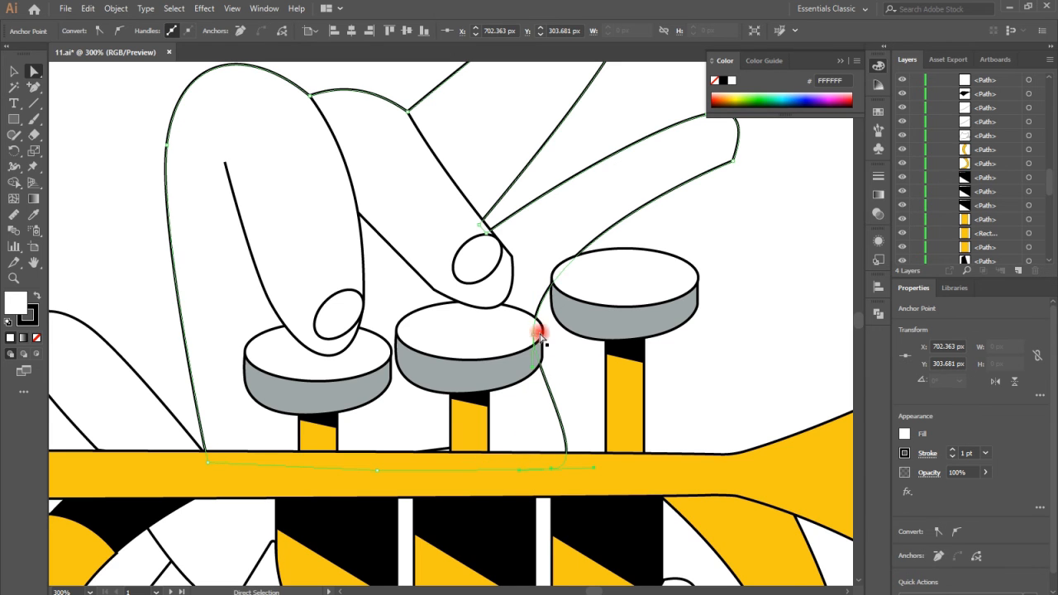
# Step: Adjust the anchors and handles of the palm edge into a rounded curve between the second and third valves
pyautogui.moveTo(534, 372); pyautogui.dragTo(553, 348)
pyautogui.moveTo(533, 334); pyautogui.dragTo(533, 343)
pyautogui.moveTo(462, 288); pyautogui.dragTo(475, 312)
pyautogui.moveTo(554, 354); pyautogui.dragTo(553, 350)
pyautogui.moveTo(475, 317); pyautogui.dragTo(465, 345)
pyautogui.moveTo(551, 472); pyautogui.dragTo(478, 463)
# Step: Convert the corner anchor at the middle finger's tip to a smooth point, undoing the extra handle move
pyautogui.scroll(-1, 590, 414)
pyautogui.click(512, 241)
pyautogui.click(119, 31)
pyautogui.moveTo(497, 223); pyautogui.dragTo(510, 232)
pyautogui.hotkey('ctrl', 'z')
# Step: Split the middle finger's nail along the finger outline with the Shape Builder and delete the part sticking out
pyautogui.press('v')
pyautogui.click(499, 221)
pyautogui.keyDown('shift'); pyautogui.click(443, 158); pyautogui.keyUp('shift')
pyautogui.click(14, 182)
pyautogui.click(514, 231)
pyautogui.click(34, 72)
pyautogui.click(520, 231)
pyautogui.press('Delete')
# Step: Reshape the index finger's nail ellipse to about 23 by 15 px, rotated 30°, overlapping the finger's edge
pyautogui.click(344, 275)
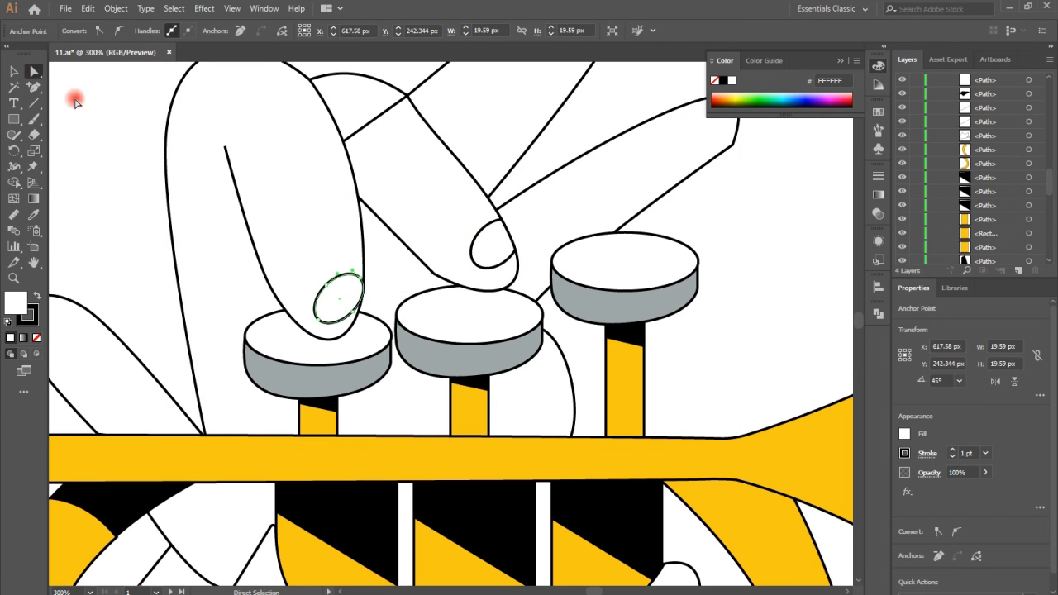
pyautogui.click(14, 72)
pyautogui.click(99, 116)
pyautogui.moveTo(353, 273); pyautogui.dragTo(358, 272)
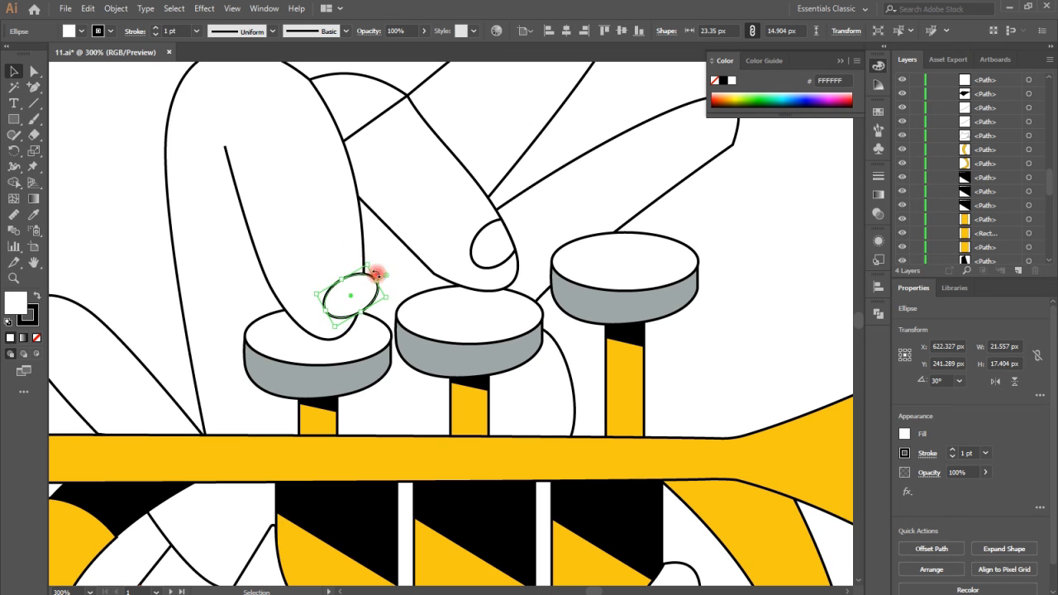
# Step: Split the index finger's nail along the finger outline with the Shape Builder and delete the overhanging part
pyautogui.keyDown('shift'); pyautogui.click(363, 250); pyautogui.keyUp('shift')
pyautogui.click(374, 300)
pyautogui.click(34, 72)
pyautogui.click(375, 303)
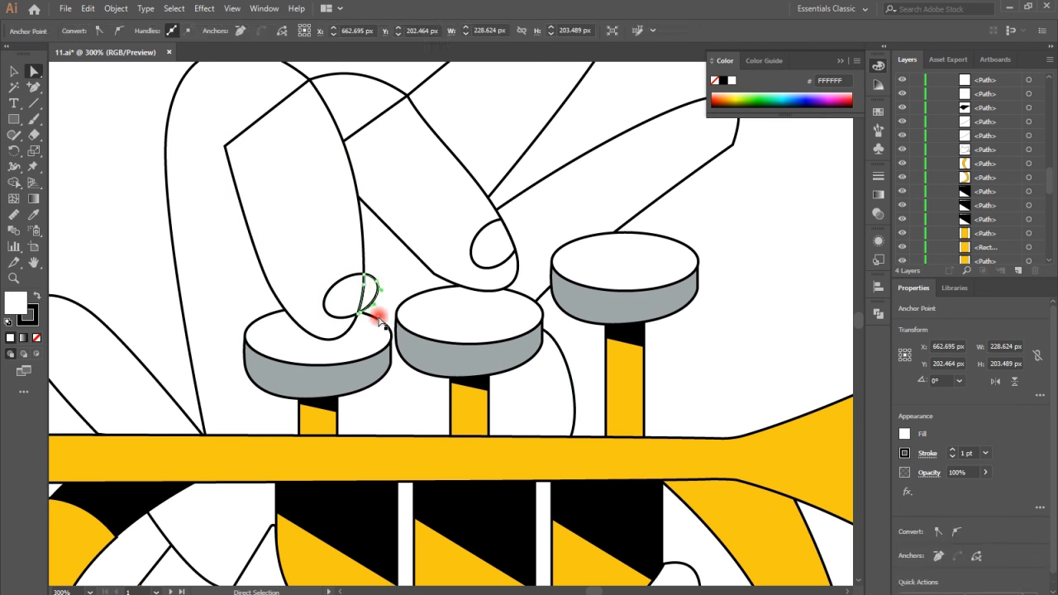
pyautogui.press('Delete')
# Step: Examine at high magnification the corner where the hand outline meets the first valve casing
pyautogui.scroll(-4, 395, 414)
pyautogui.click(278, 353)
pyautogui.hotkey('ctrl', '=')
pyautogui.hotkey('ctrl', '=')
pyautogui.hotkey('ctrl', '=')
pyautogui.hotkey('ctrl', '=')
pyautogui.hotkey('ctrl', '=')
pyautogui.hotkey('ctrl', '=')
pyautogui.moveTo(479, 333); pyautogui.dragTo(518, 362)
pyautogui.click(607, 426)
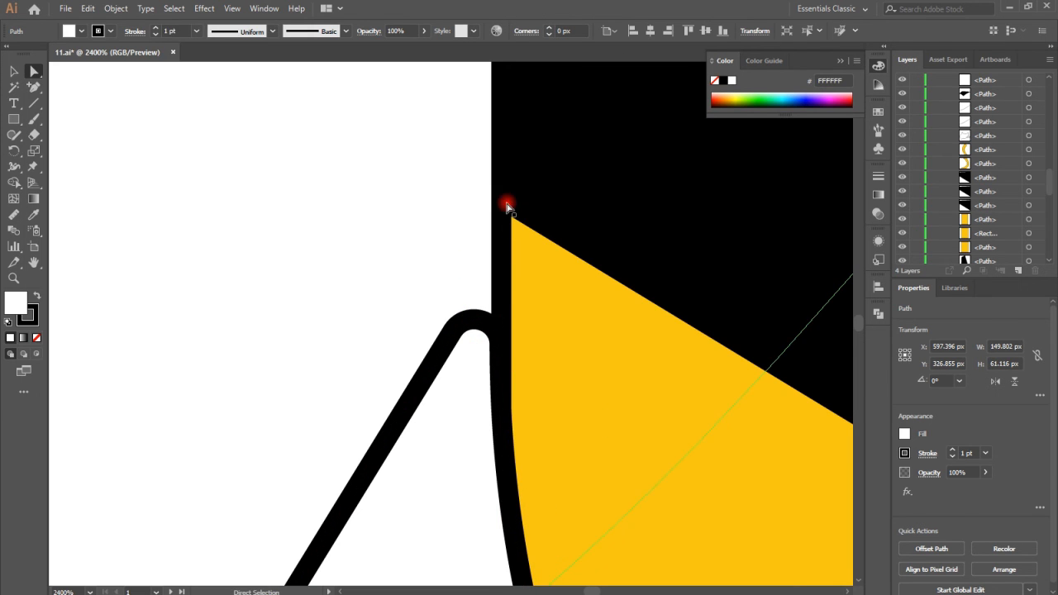
pyautogui.click(528, 343)
pyautogui.scroll(-1, 530, 350)
pyautogui.hotkey('ctrl', '-')
pyautogui.hotkey('ctrl', '-')
pyautogui.hotkey('ctrl', '-')
pyautogui.hotkey('ctrl', '-')
pyautogui.hotkey('ctrl', '-')
pyautogui.click(464, 446)
pyautogui.hotkey('ctrl', '-')
pyautogui.hotkey('ctrl', '-')
pyautogui.hotkey('ctrl', '-')
pyautogui.hotkey('ctrl', '-')
pyautogui.hotkey('ctrl', '-')
pyautogui.click(570, 506)
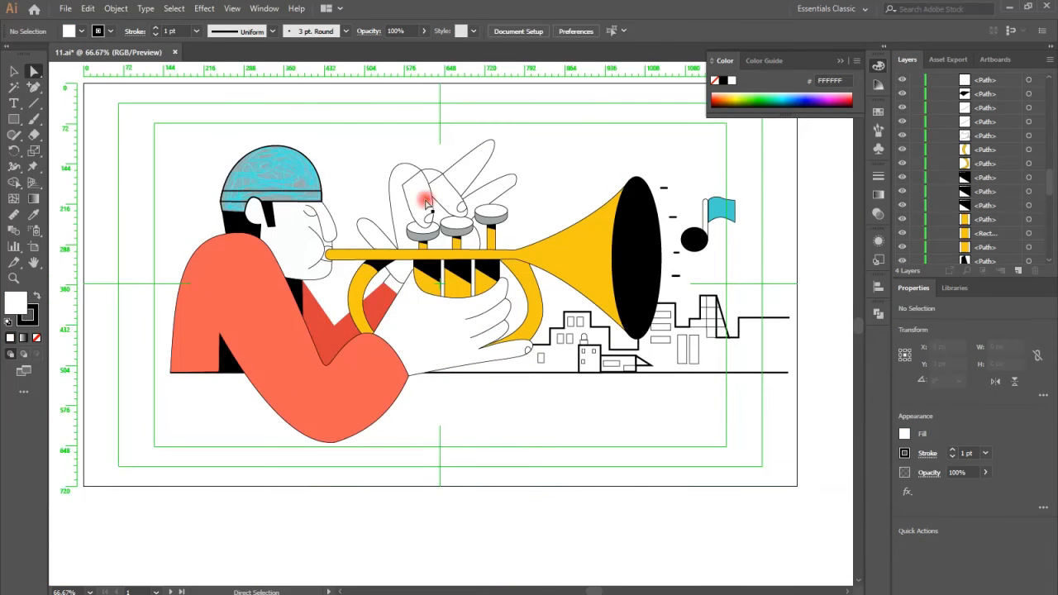
# Step: Remove the stray straight segment that closes the index finger's outline at the knuckle
pyautogui.click(426, 202)
pyautogui.hotkey('ctrl', '=')
pyautogui.hotkey('ctrl', '=')
pyautogui.hotkey('ctrl', '=')
pyautogui.hotkey('ctrl', '=')
pyautogui.hotkey('ctrl', '=')
pyautogui.hotkey('ctrl', '=')
pyautogui.hotkey('ctrl', '=')
pyautogui.press('p')
pyautogui.press('Delete')
pyautogui.click(610, 315)
pyautogui.click(592, 303)
# Step: Delete the straight segment that closes the middle finger's outline across its knuckle, leaving the curved knuckle line and finger sides
pyautogui.hotkey('ctrl', '-')
pyautogui.hotkey('ctrl', '-')
pyautogui.hotkey('ctrl', '-')
pyautogui.hotkey('ctrl', '-')
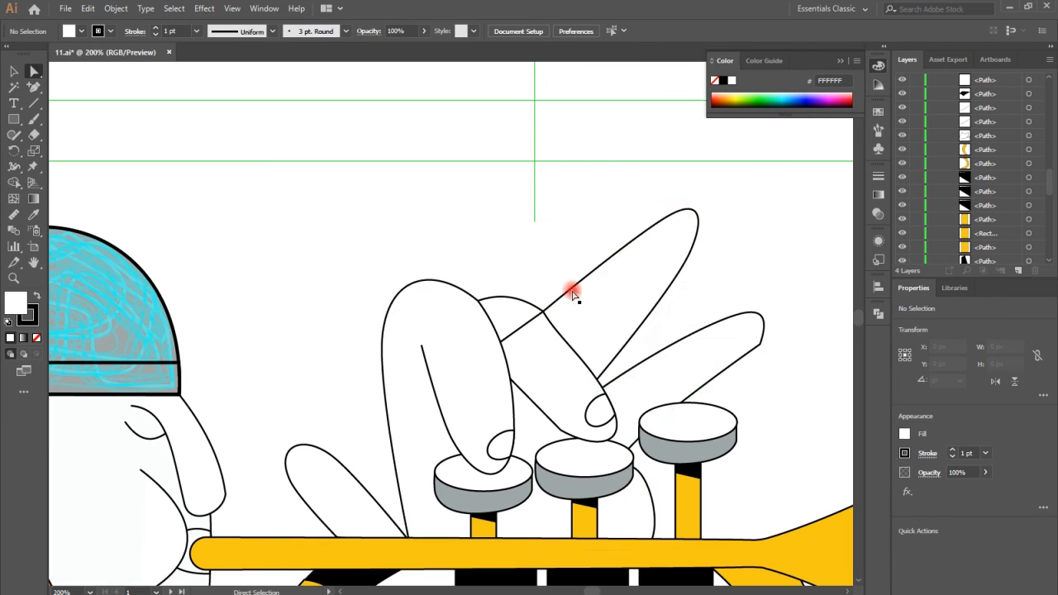
pyautogui.click(520, 330)
pyautogui.hotkey('ctrl', '=')
pyautogui.hotkey('ctrl', '=')
pyautogui.hotkey('ctrl', '=')
pyautogui.hotkey('ctrl', '=')
pyautogui.hotkey('ctrl', '=')
pyautogui.click(475, 311)
pyautogui.press('a')
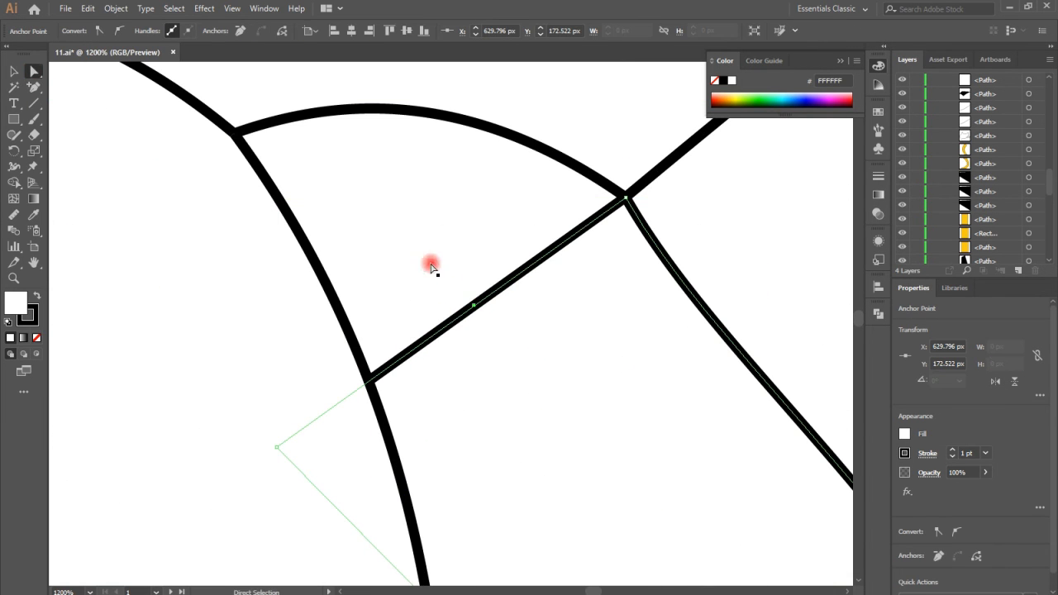
pyautogui.press('Delete')
pyautogui.click(588, 140)
pyautogui.hotkey('ctrl', '-')
pyautogui.hotkey('ctrl', '-')
pyautogui.hotkey('ctrl', '-')
pyautogui.hotkey('ctrl', '-')
pyautogui.hotkey('ctrl', '-')
pyautogui.hotkey('ctrl', '-')
pyautogui.hotkey('ctrl', '-')
pyautogui.scroll(-5, 579, 391)
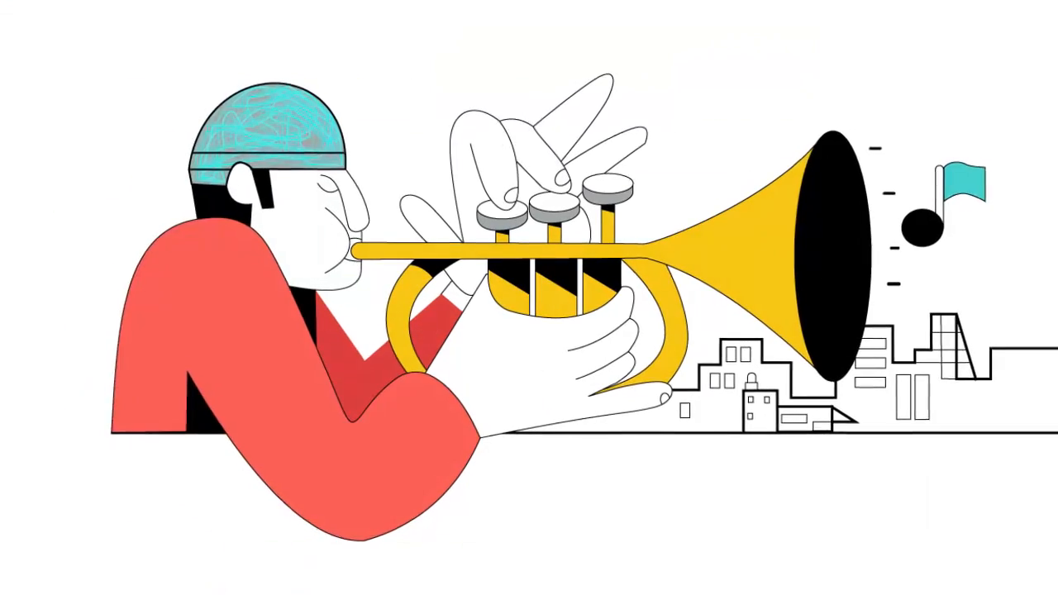